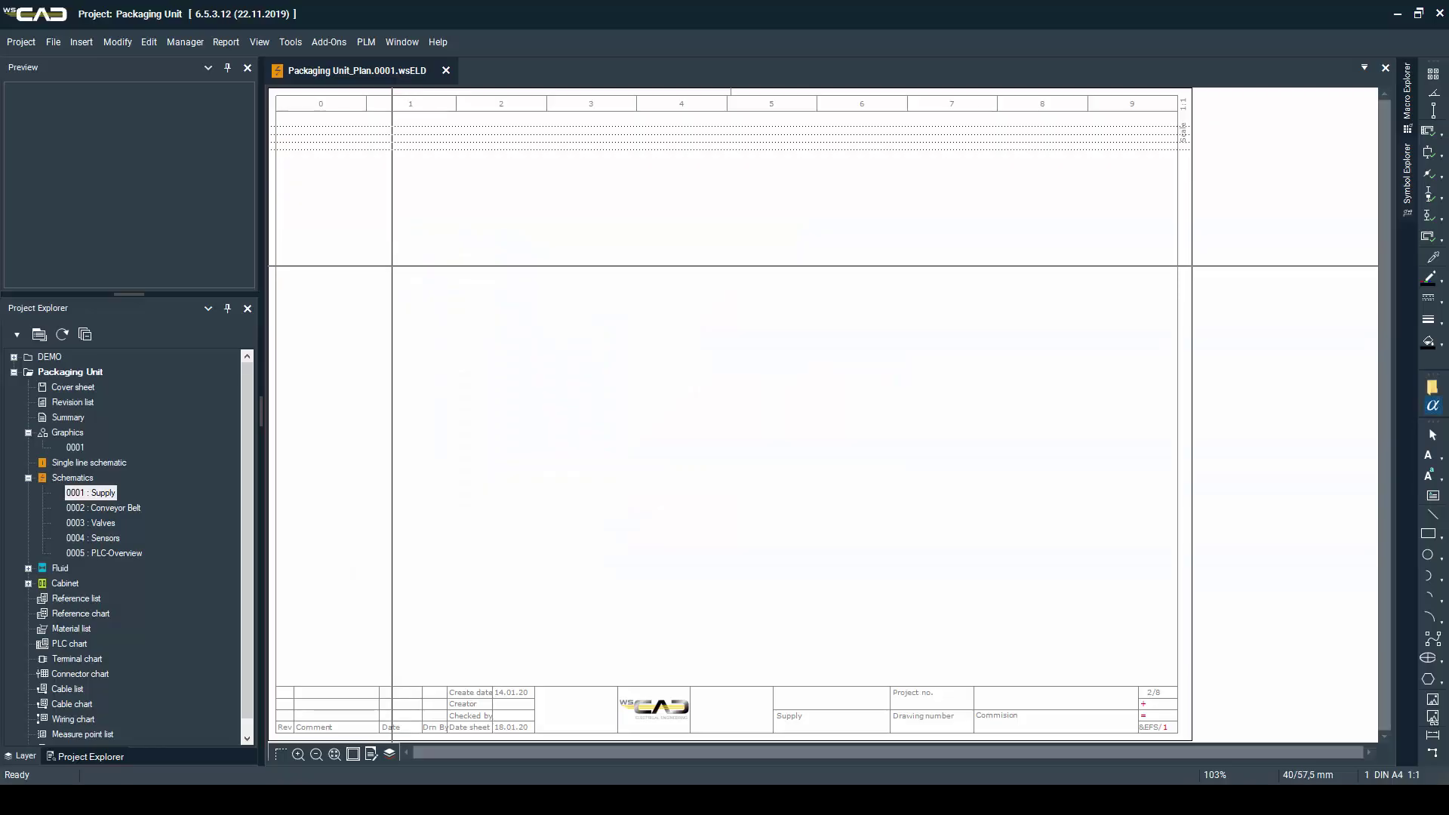
- Place the Siemens circuit breaker 3VT1702-2EJ46-0AA0 near column 1 of the Supply page, accepting reference name -Q1
{"action": "type", "text": "a"}
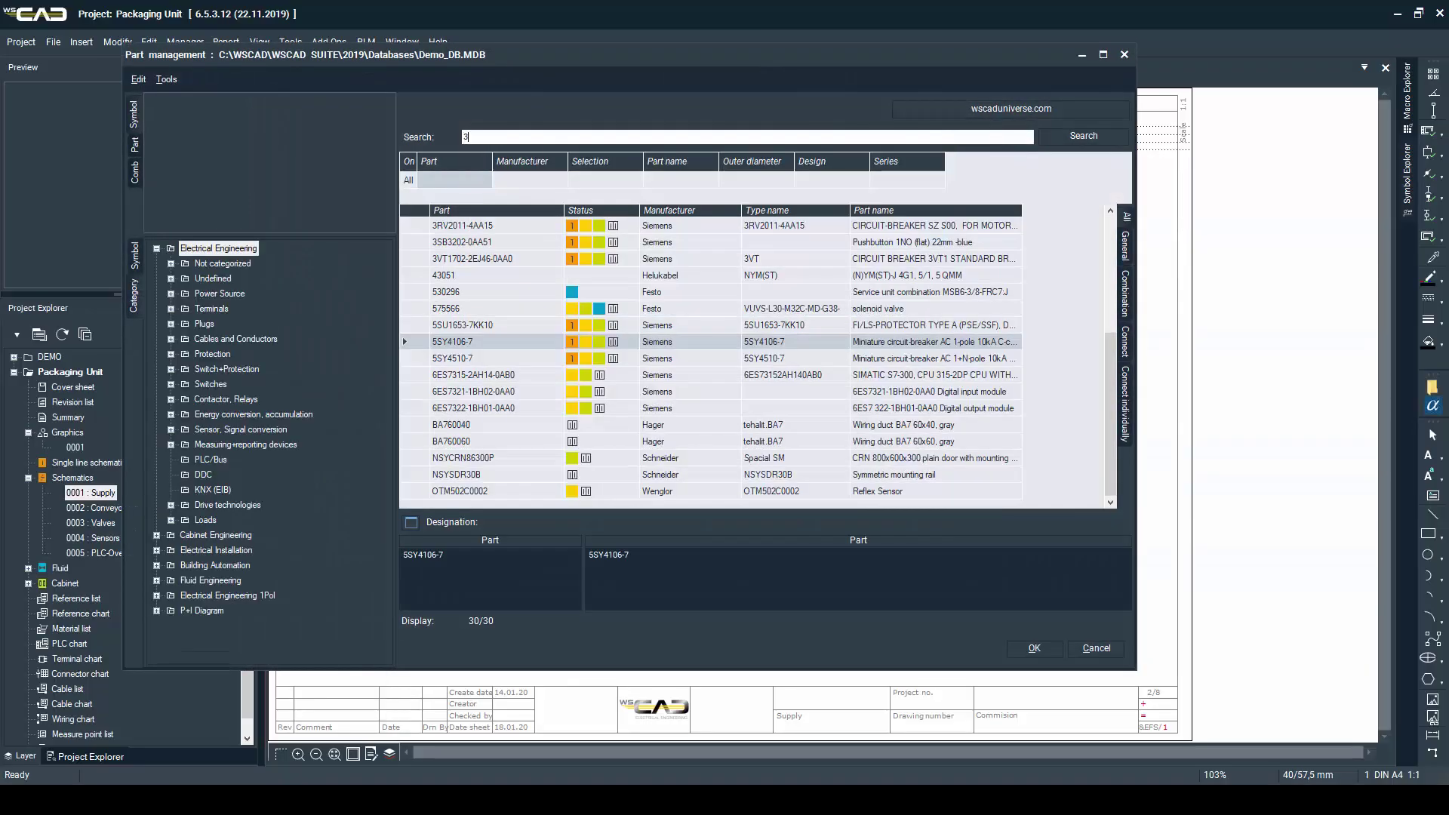
{"action": "type", "text": "3v"}
{"action": "key", "text": "Down"}
{"action": "key", "text": "Return"}
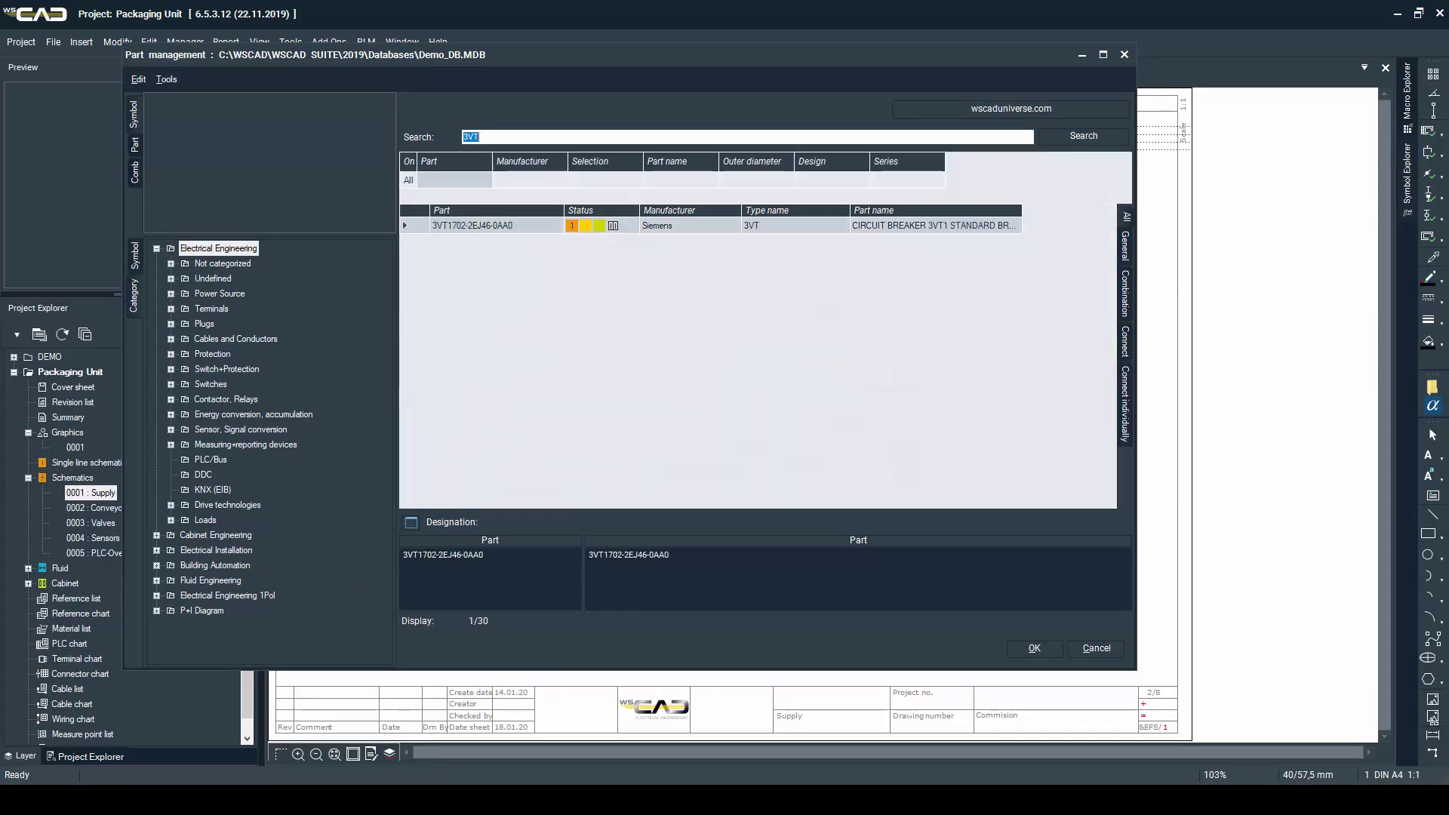
{"action": "key", "text": "Return"}
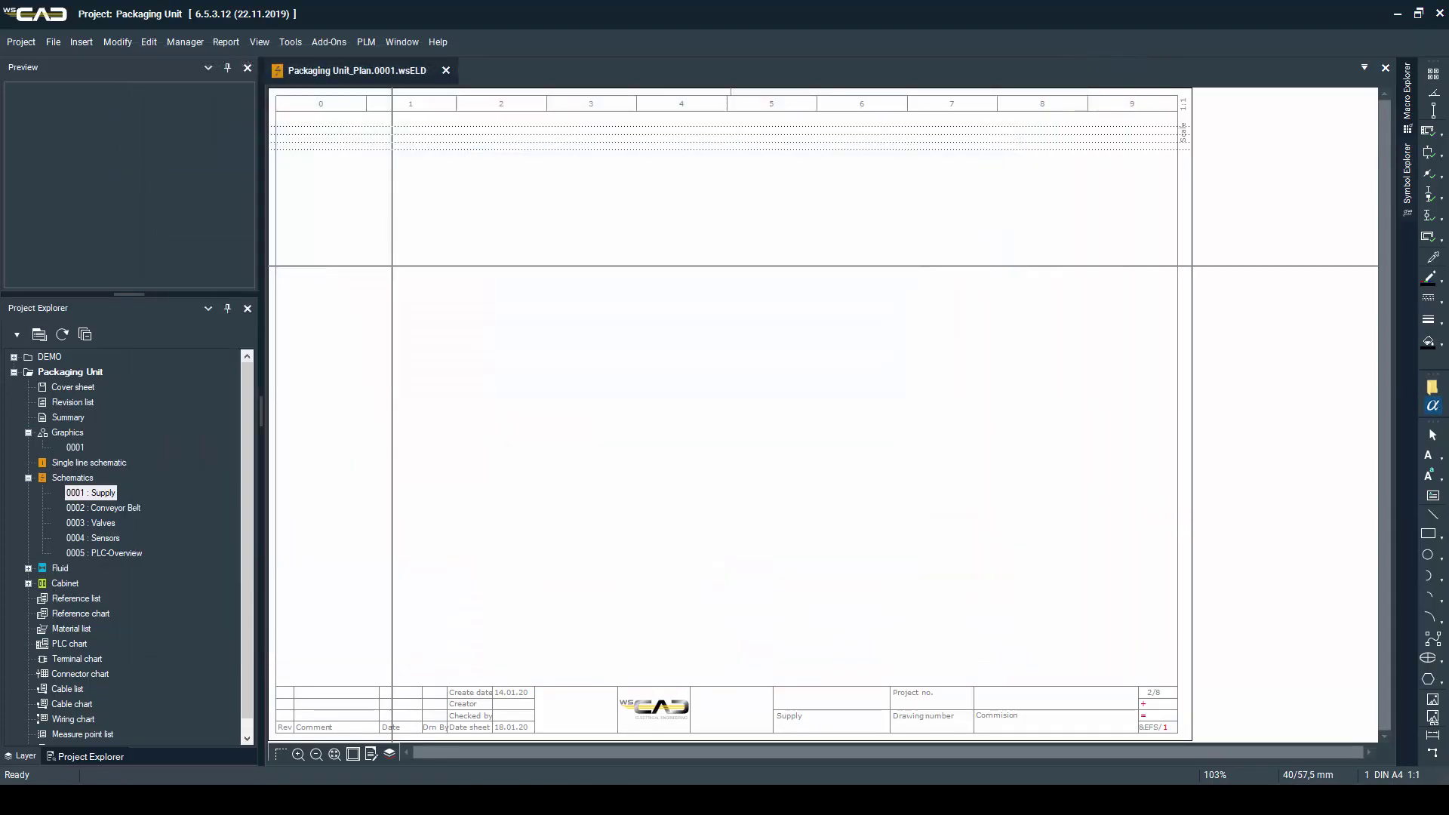
{"action": "left_click", "coordinate": [366, 243]}
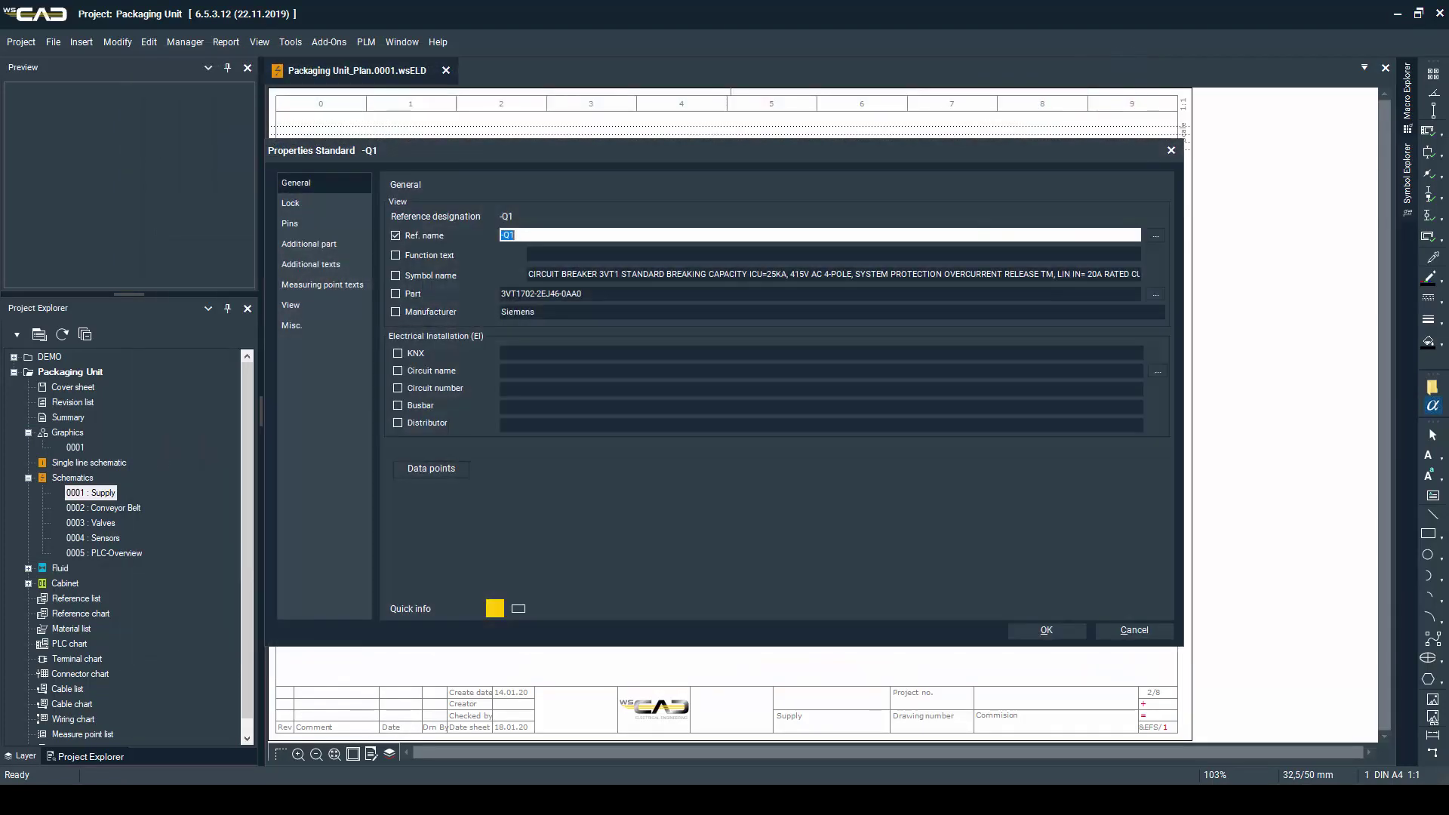
{"action": "key", "text": "Return"}
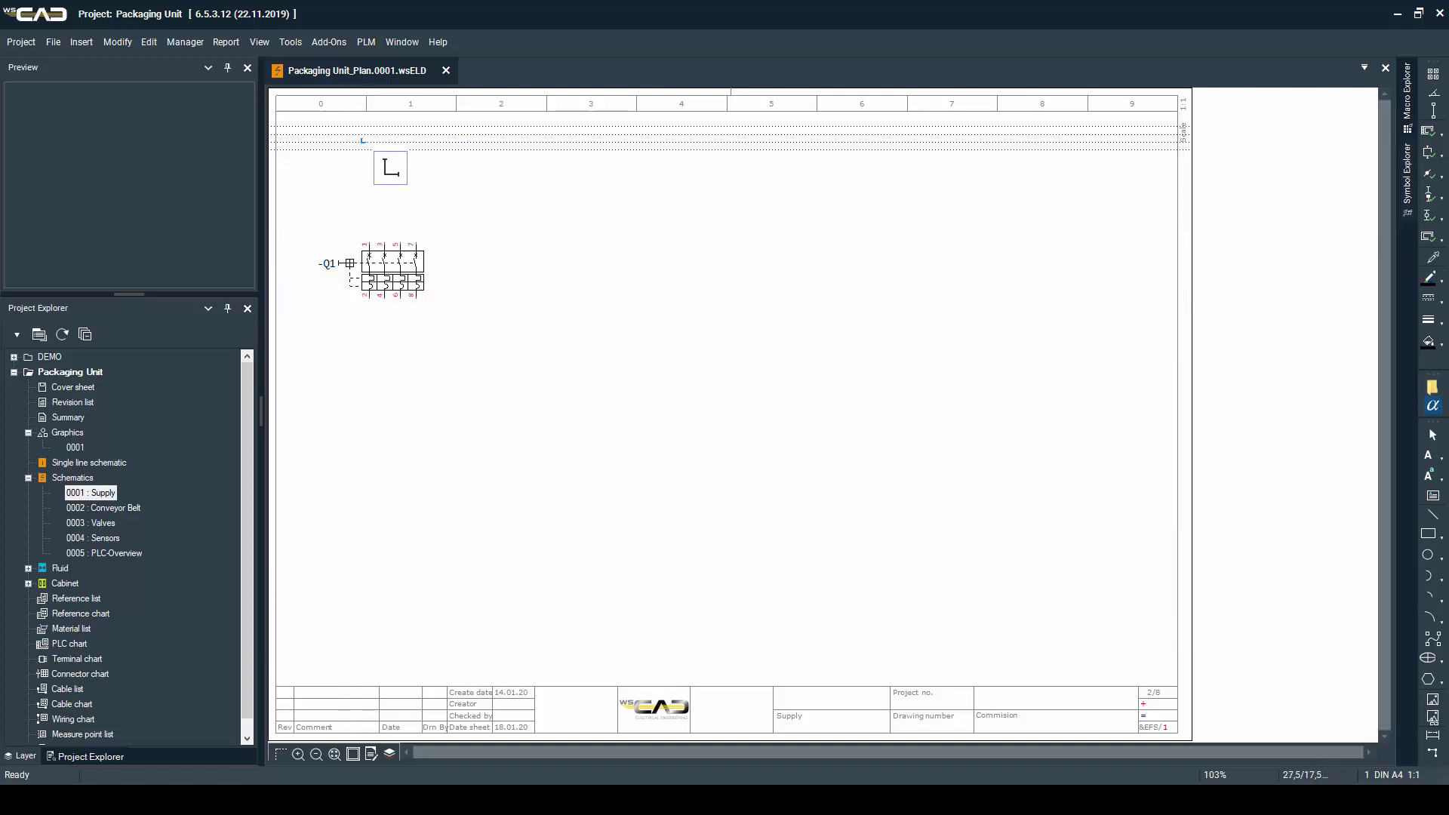
- Add corner connections above -Q1 so that its four upper pins are wired up to the dotted potential lines
{"action": "left_click", "coordinate": [369, 126]}
{"action": "left_click", "coordinate": [370, 243]}
{"action": "left_click", "coordinate": [384, 134]}
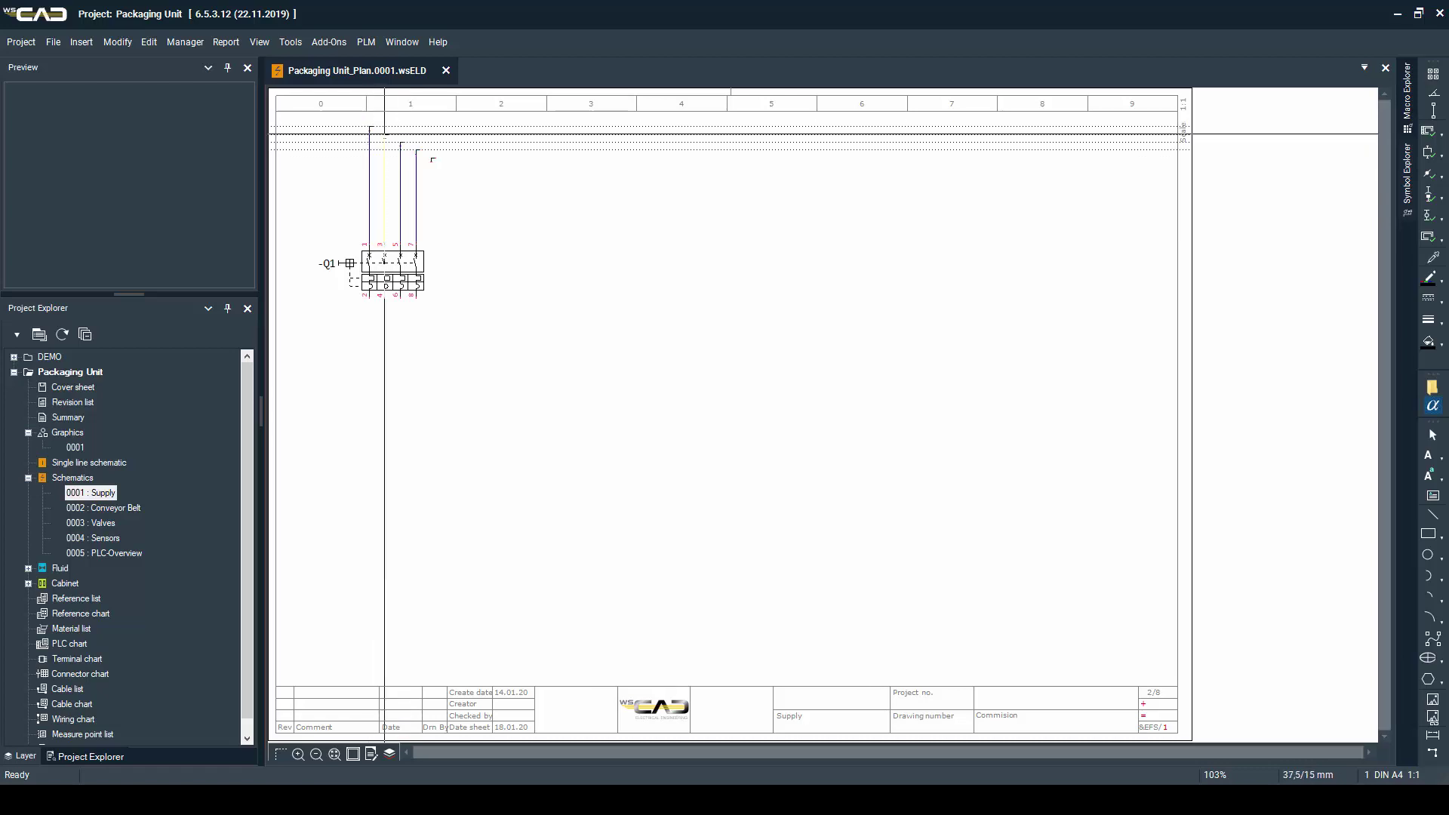
{"action": "left_click", "coordinate": [384, 135]}
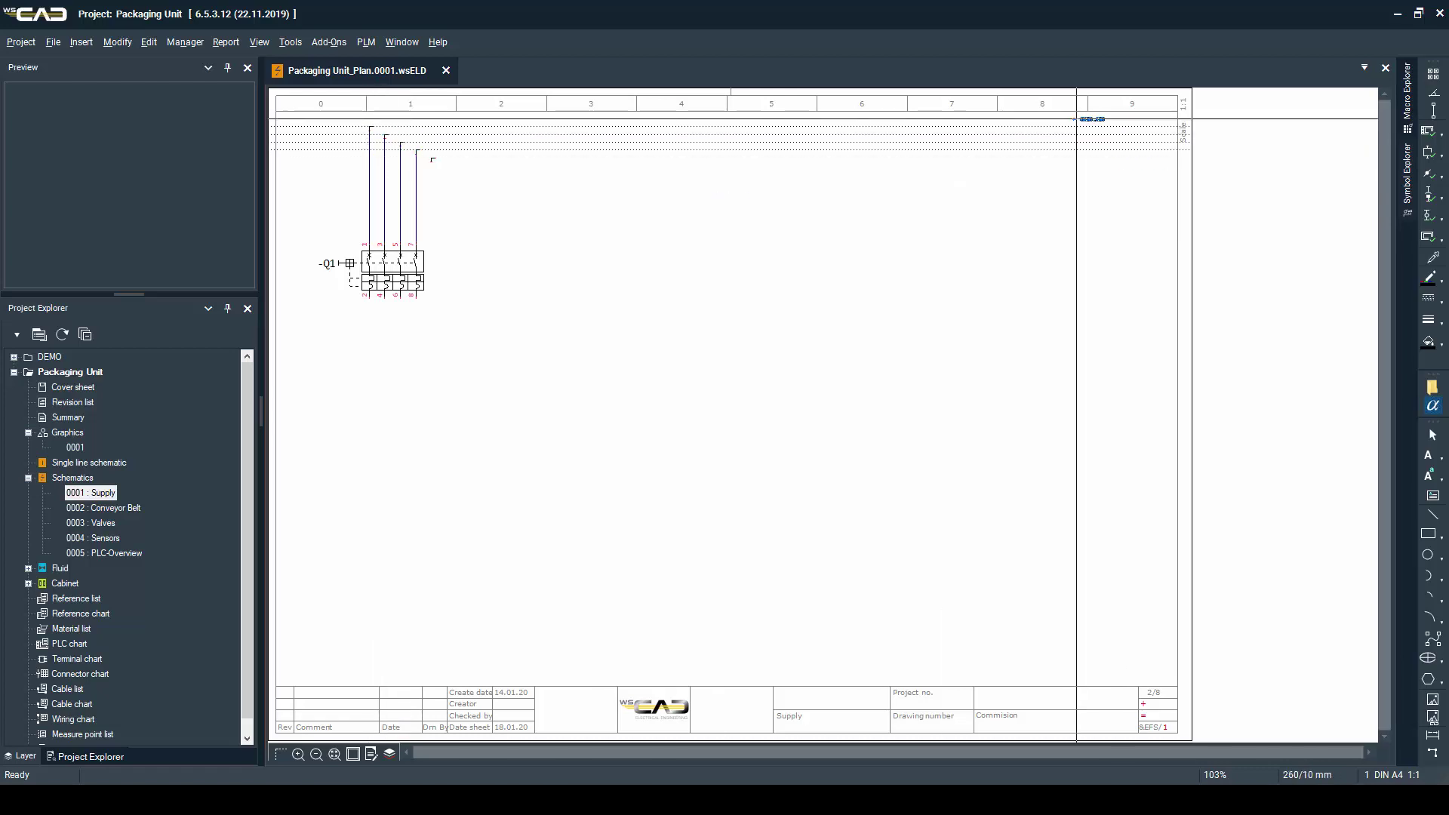
- End the five supply lines near column 8 with interruption points named L1, L2, L3, N and PE
{"action": "left_click", "coordinate": [1086, 127]}
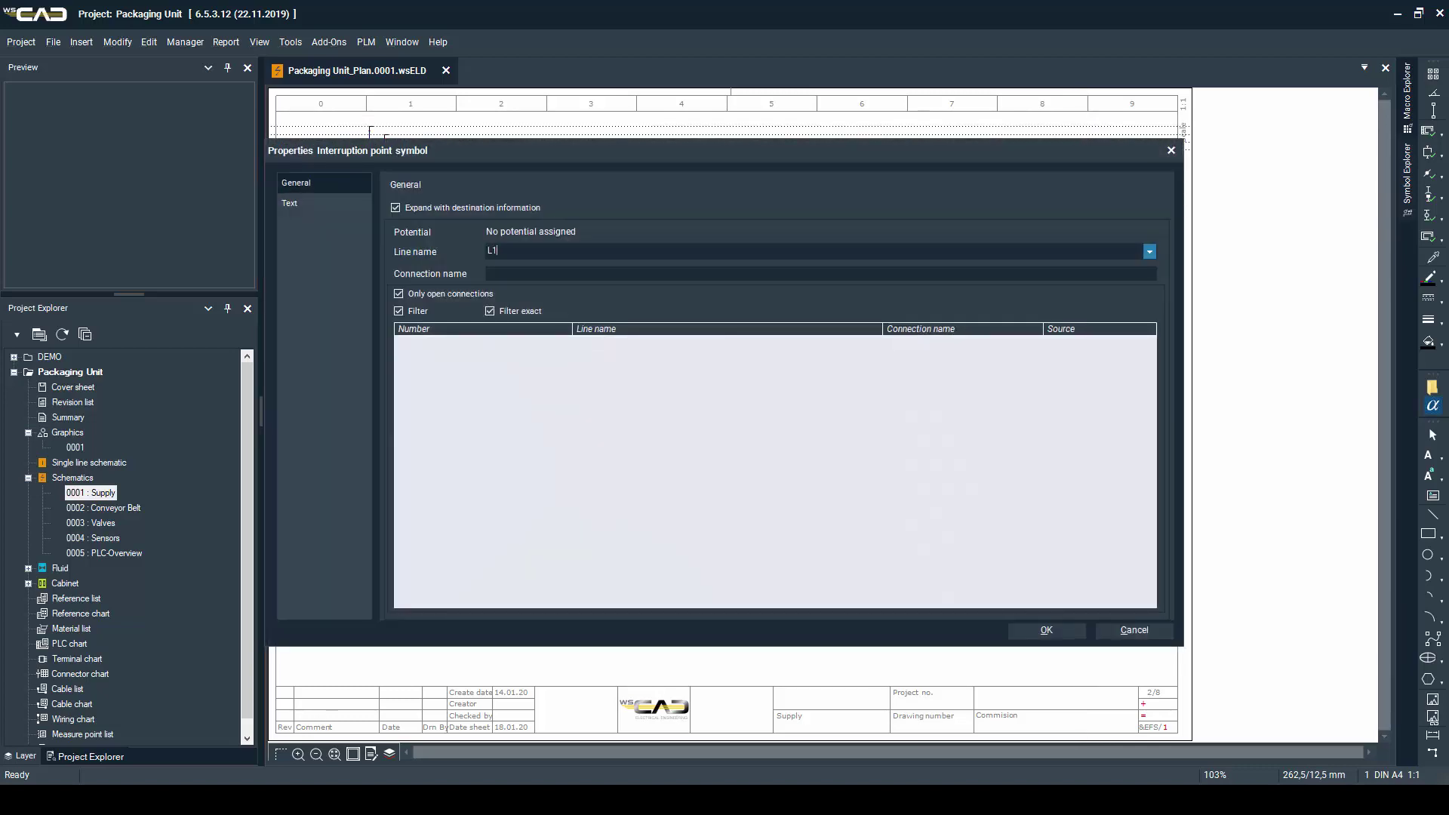
{"action": "key", "text": "Return"}
{"action": "left_click", "coordinate": [1092, 132]}
{"action": "key", "text": "Return"}
{"action": "left_click", "coordinate": [1085, 137]}
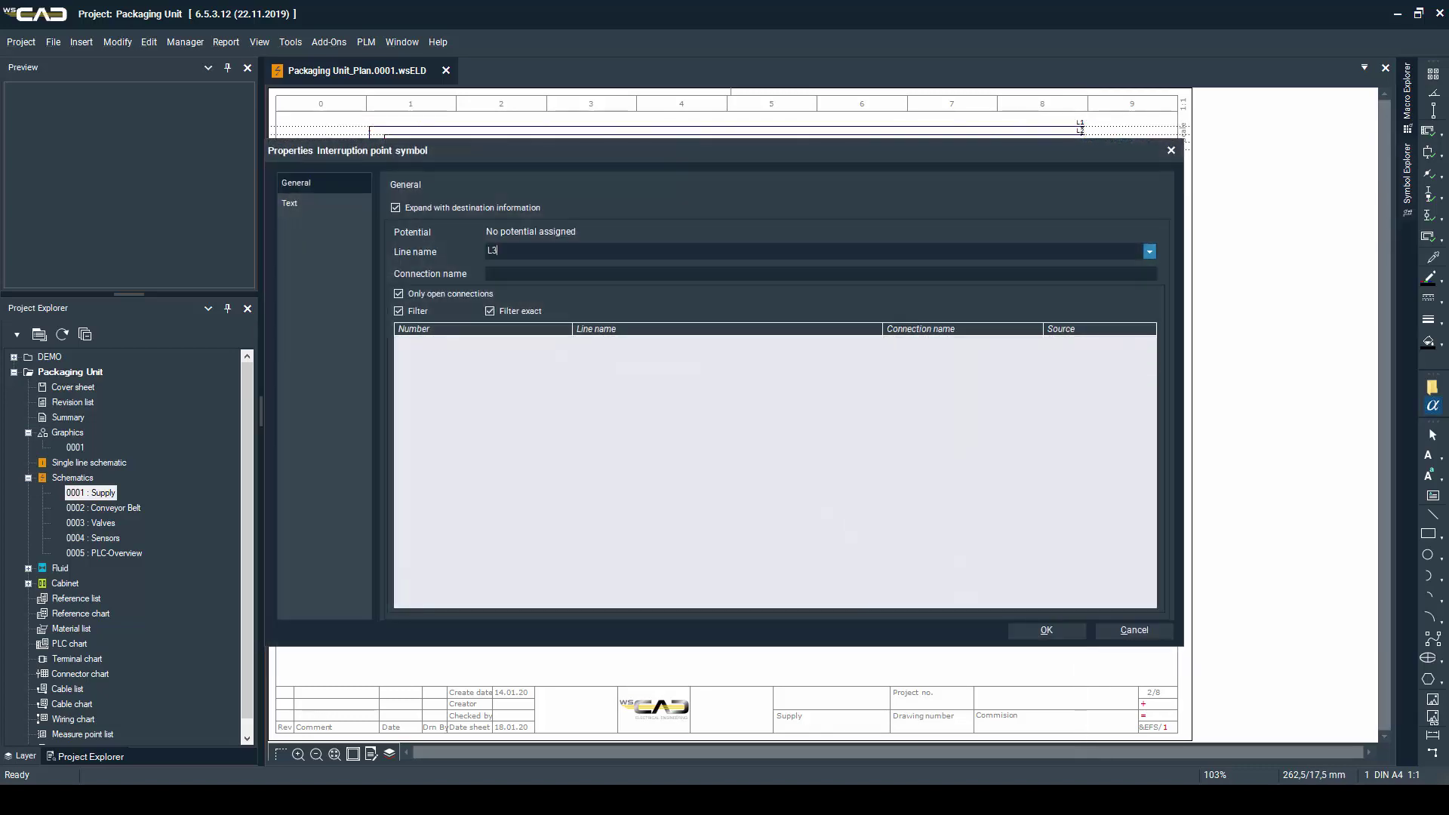
{"action": "key", "text": "Return"}
{"action": "left_click", "coordinate": [1086, 142]}
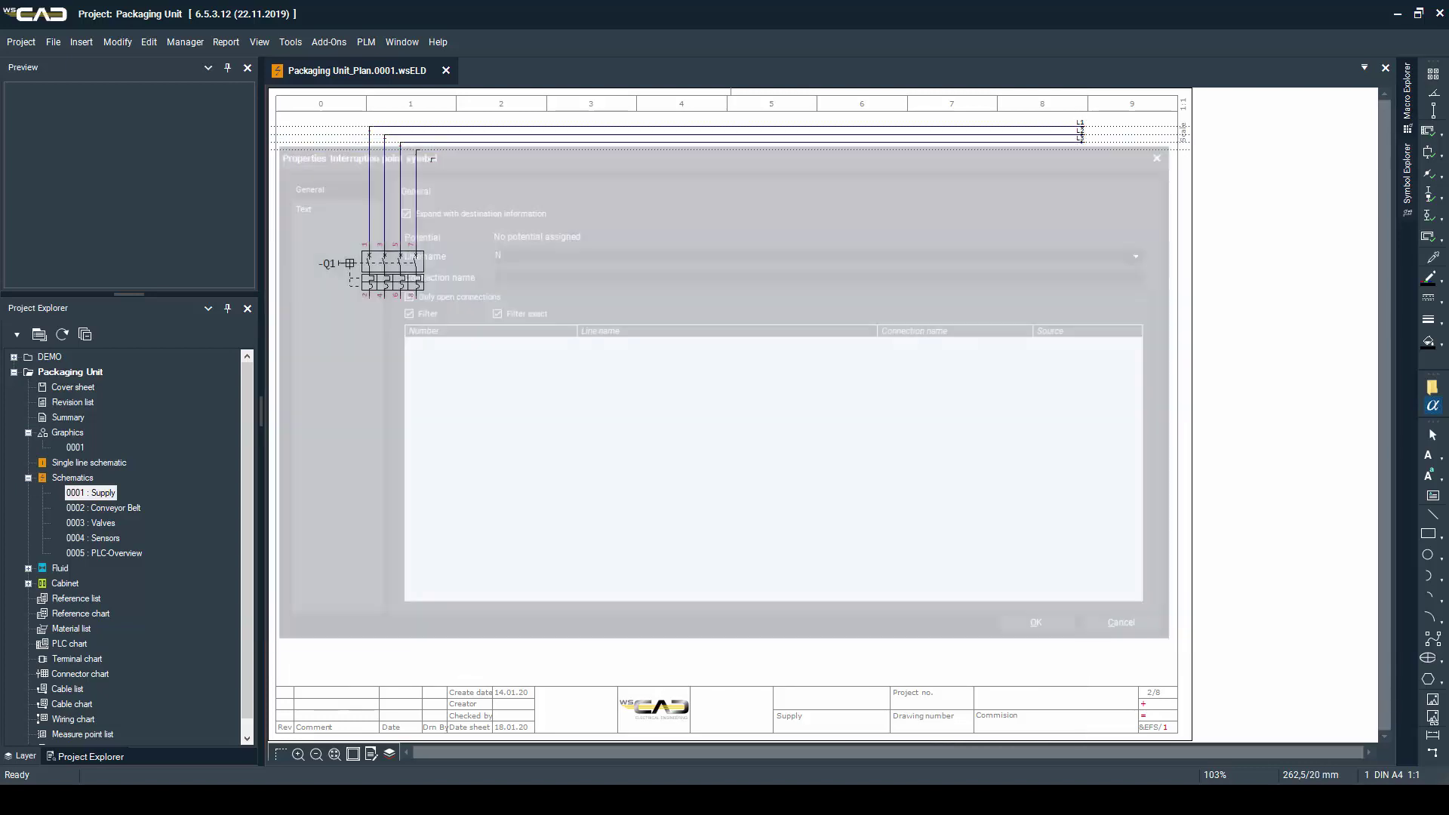
{"action": "key", "text": "Return"}
{"action": "left_click", "coordinate": [1085, 157]}
{"action": "type", "text": "PE"}
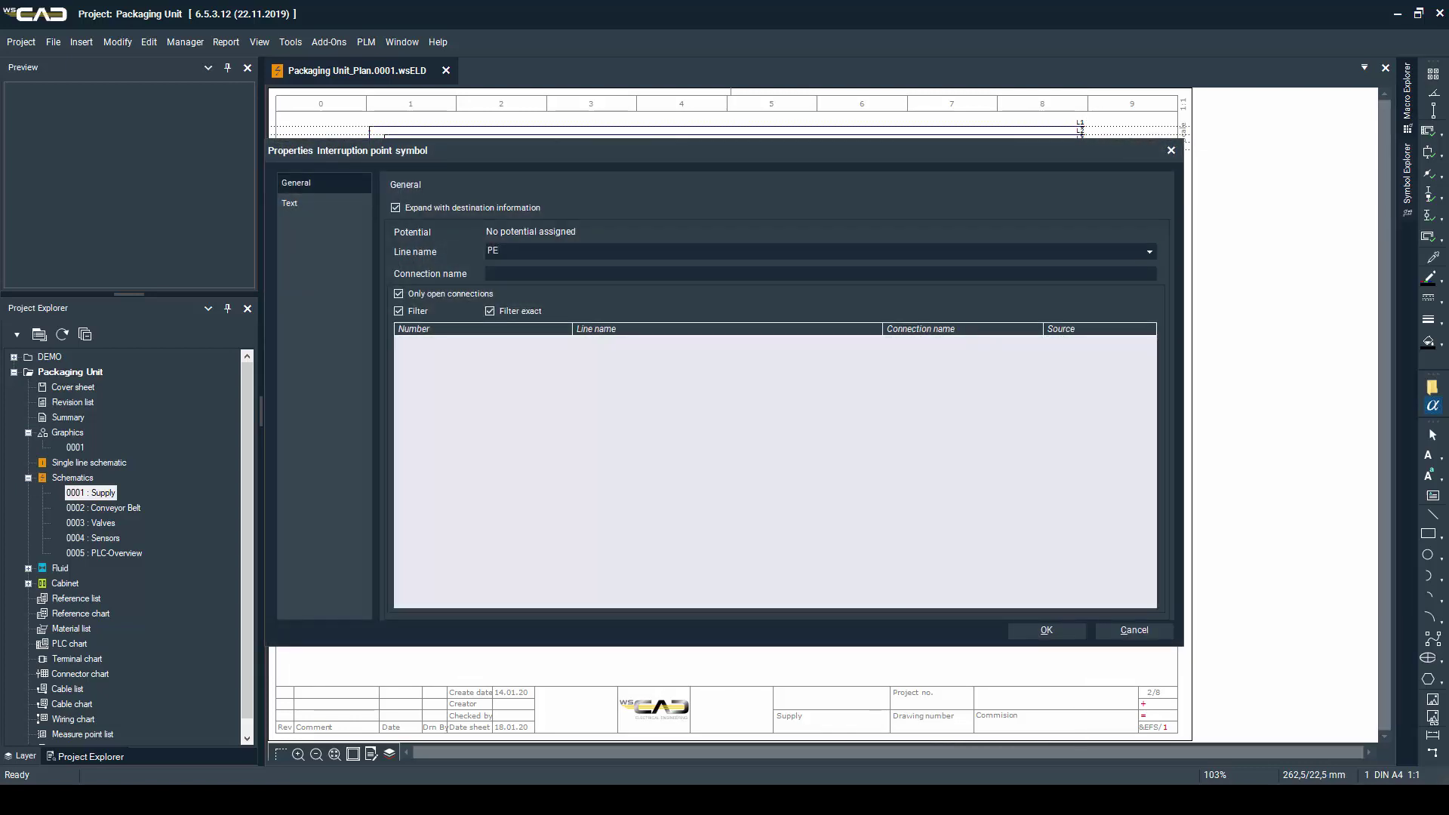
{"action": "key", "text": "Return"}
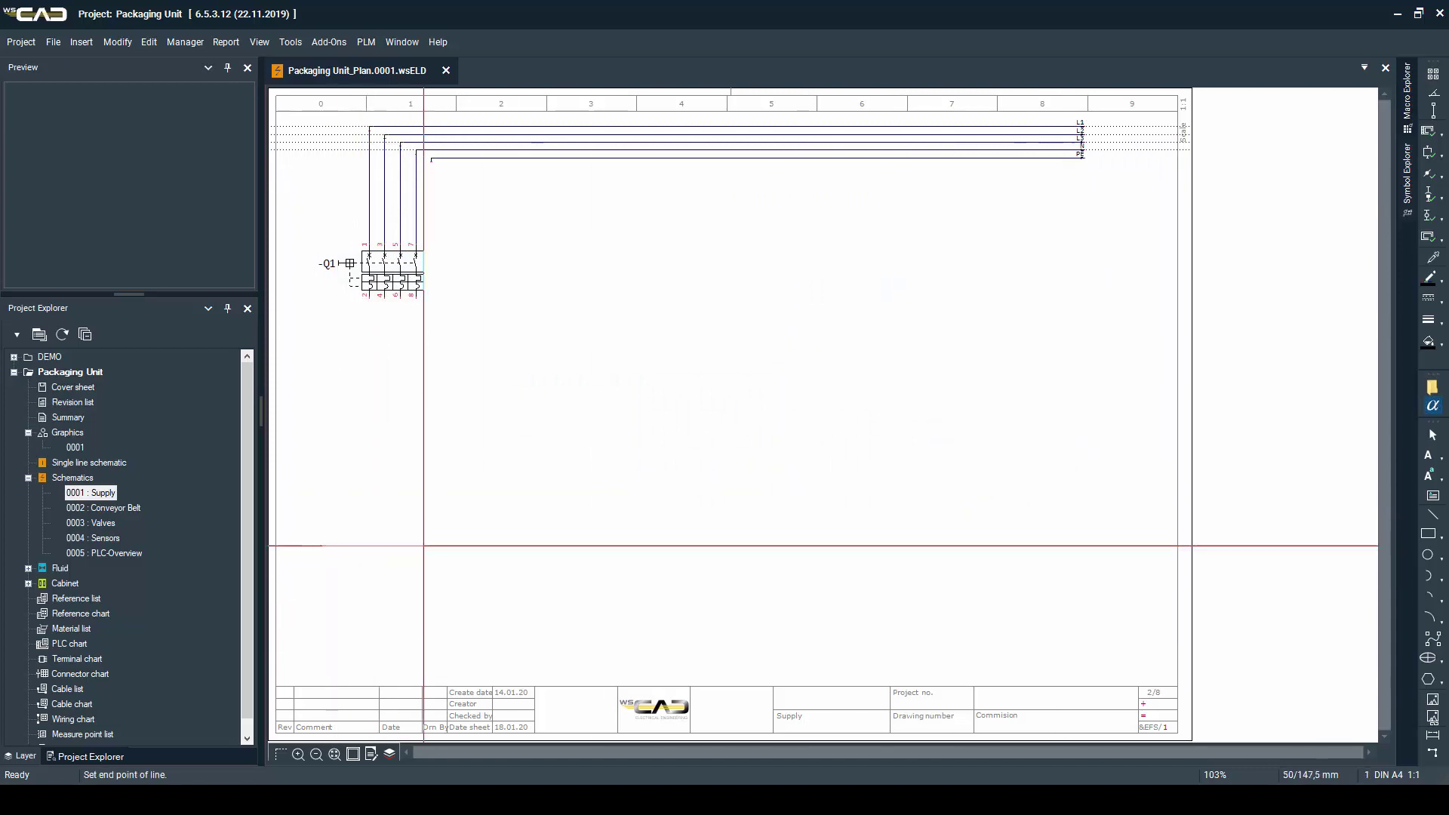
- Insert terminals 1 to 5 of new terminal strip -X1 in a row below -Q1
{"action": "left_click", "coordinate": [486, 545]}
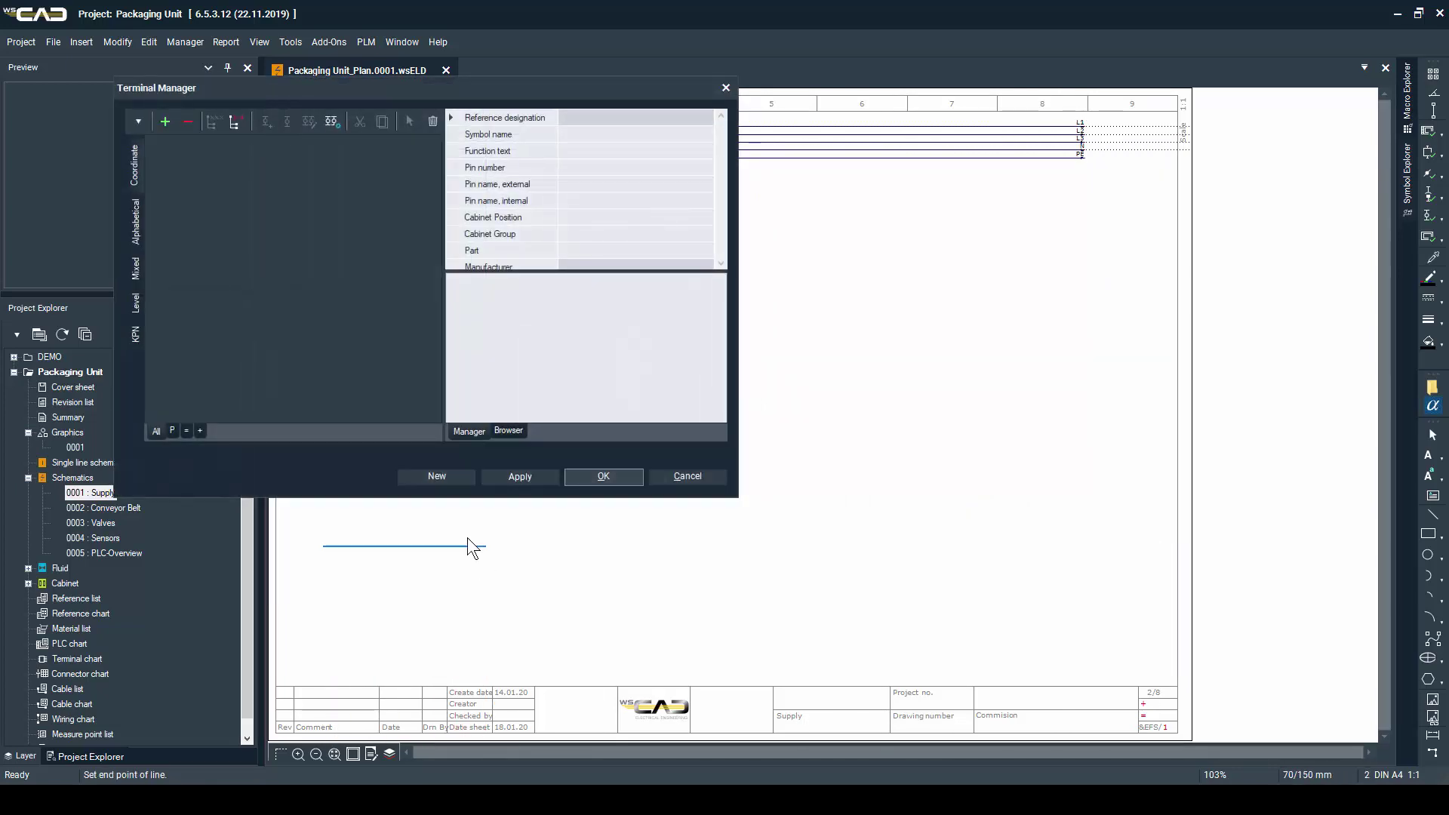
{"action": "left_click", "coordinate": [441, 479]}
{"action": "key", "text": "Return"}
{"action": "key", "text": "Return"}
{"action": "left_click", "coordinate": [190, 165]}
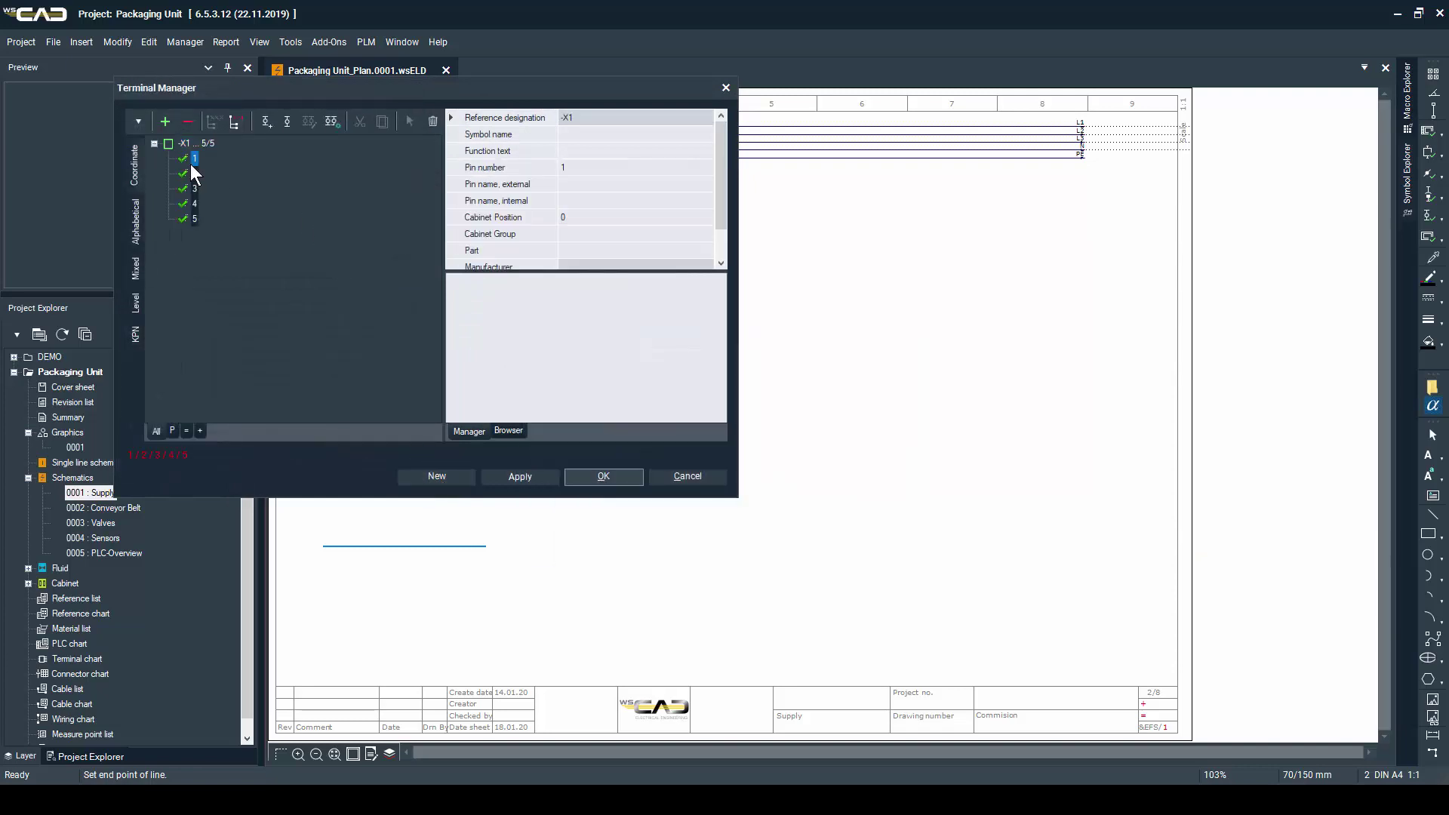
{"action": "key", "text": "Return"}
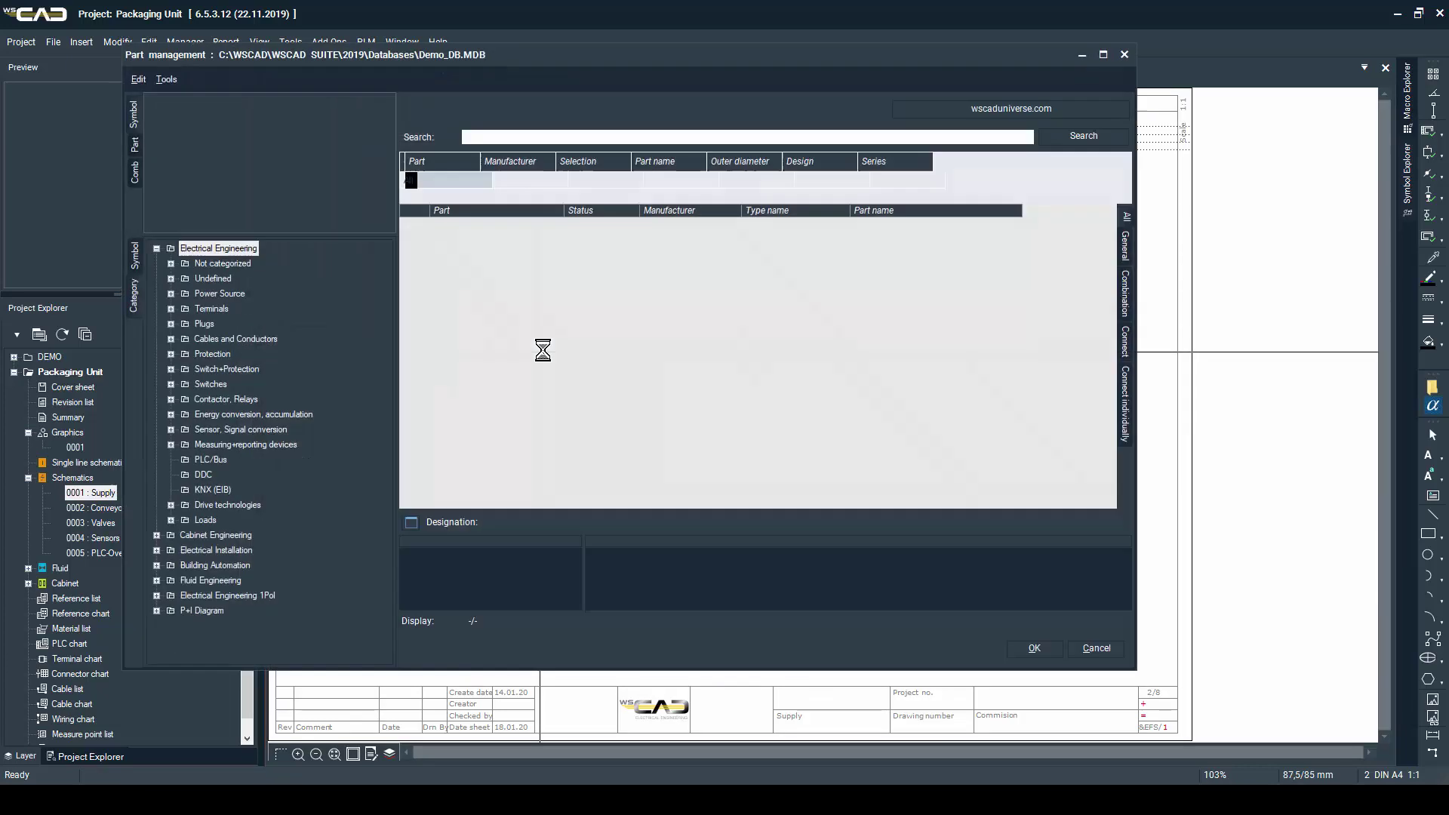
- Place the FI/LS protector 5SU1653-7KK10 under the supply lines between columns 2 and 3, accepting reference name -F1
{"action": "type", "text": "5s"}
{"action": "key", "text": "Down"}
{"action": "key", "text": "Return"}
{"action": "key", "text": "Return"}
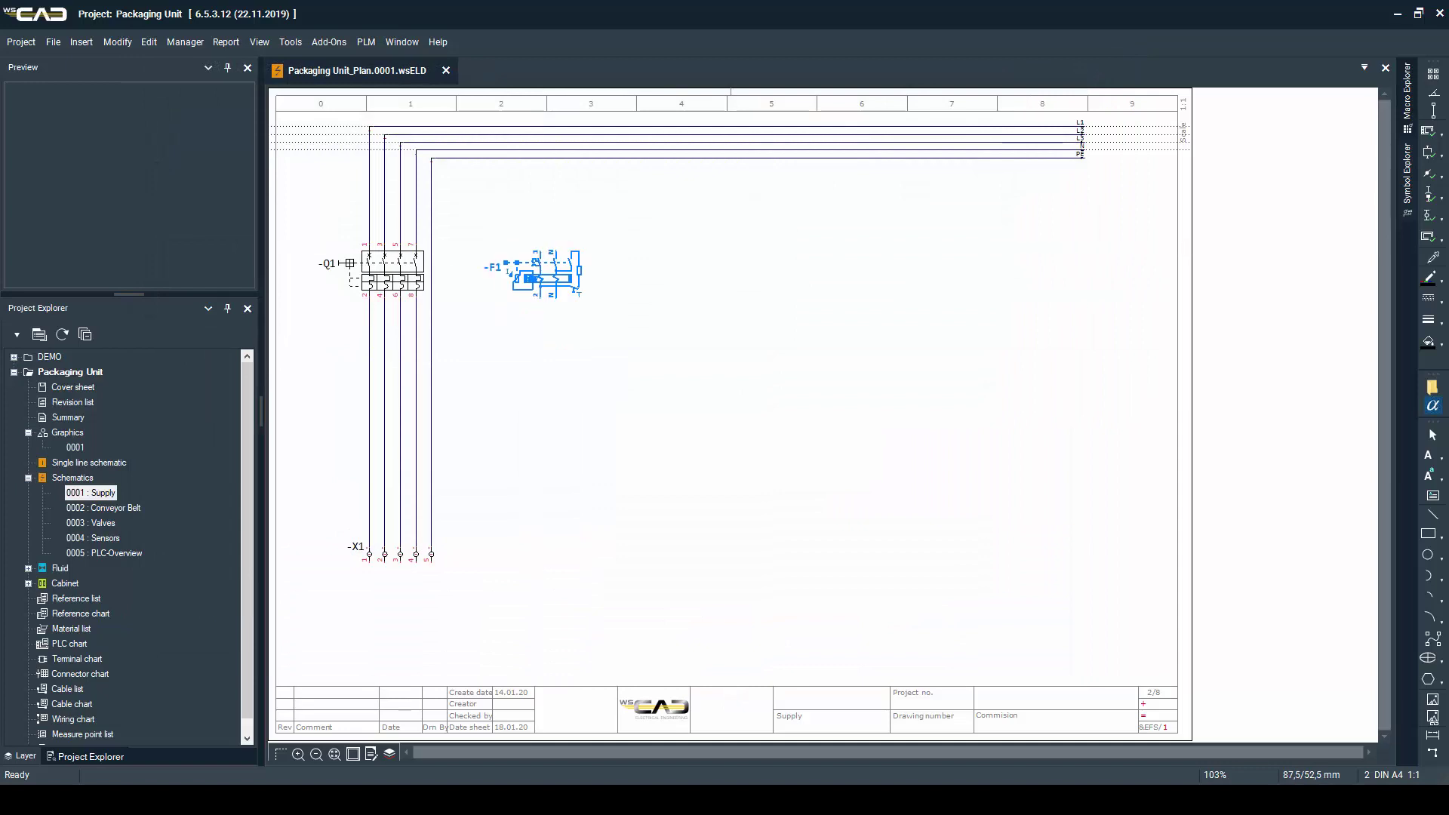
{"action": "left_click", "coordinate": [539, 251]}
{"action": "key", "text": "Return"}
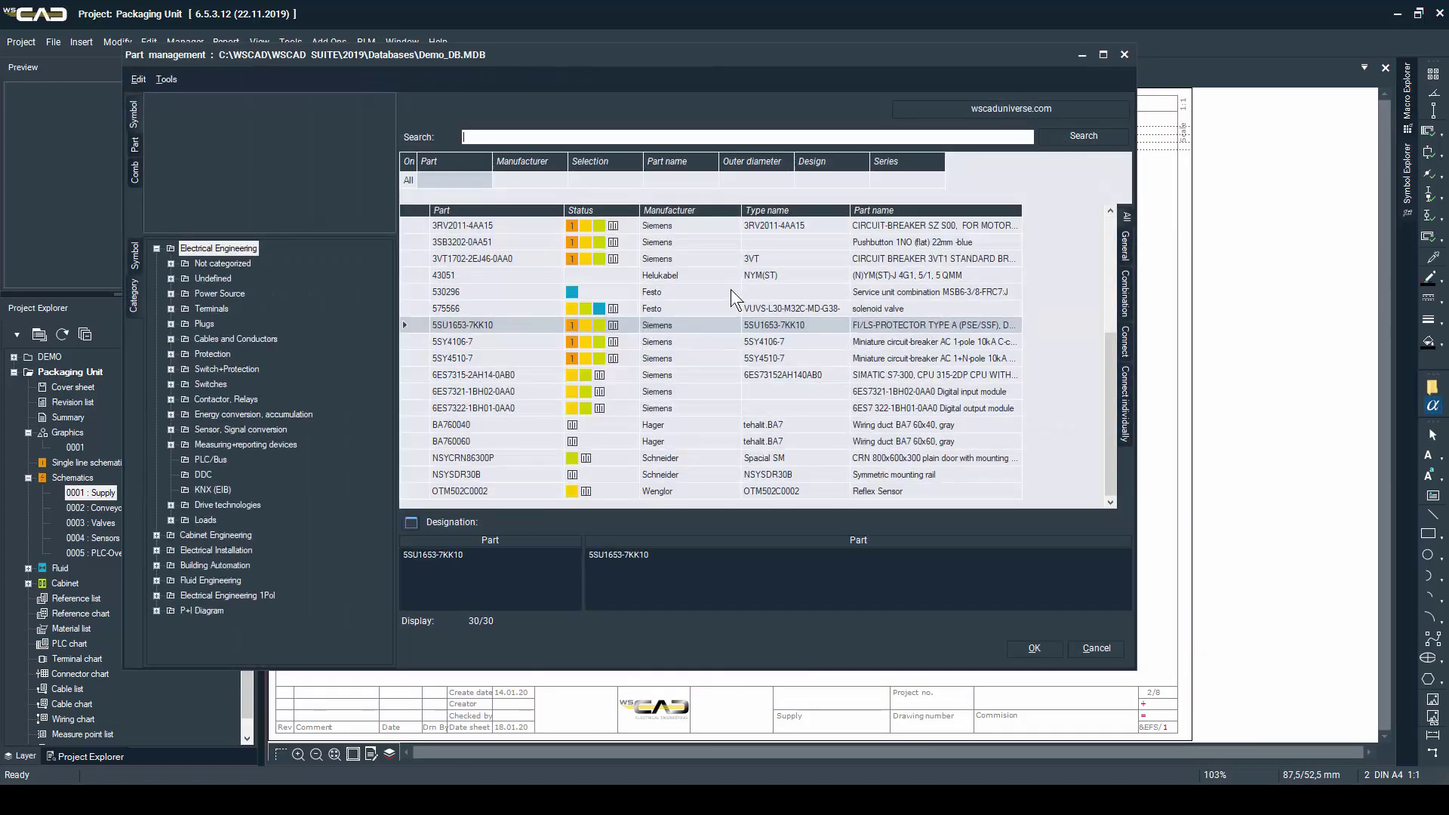
- Place the Doepke flush-mounted socket 09980698 below -F1, level with terminal strip -X1, accepting its default properties
{"action": "double_click", "coordinate": [668, 225]}
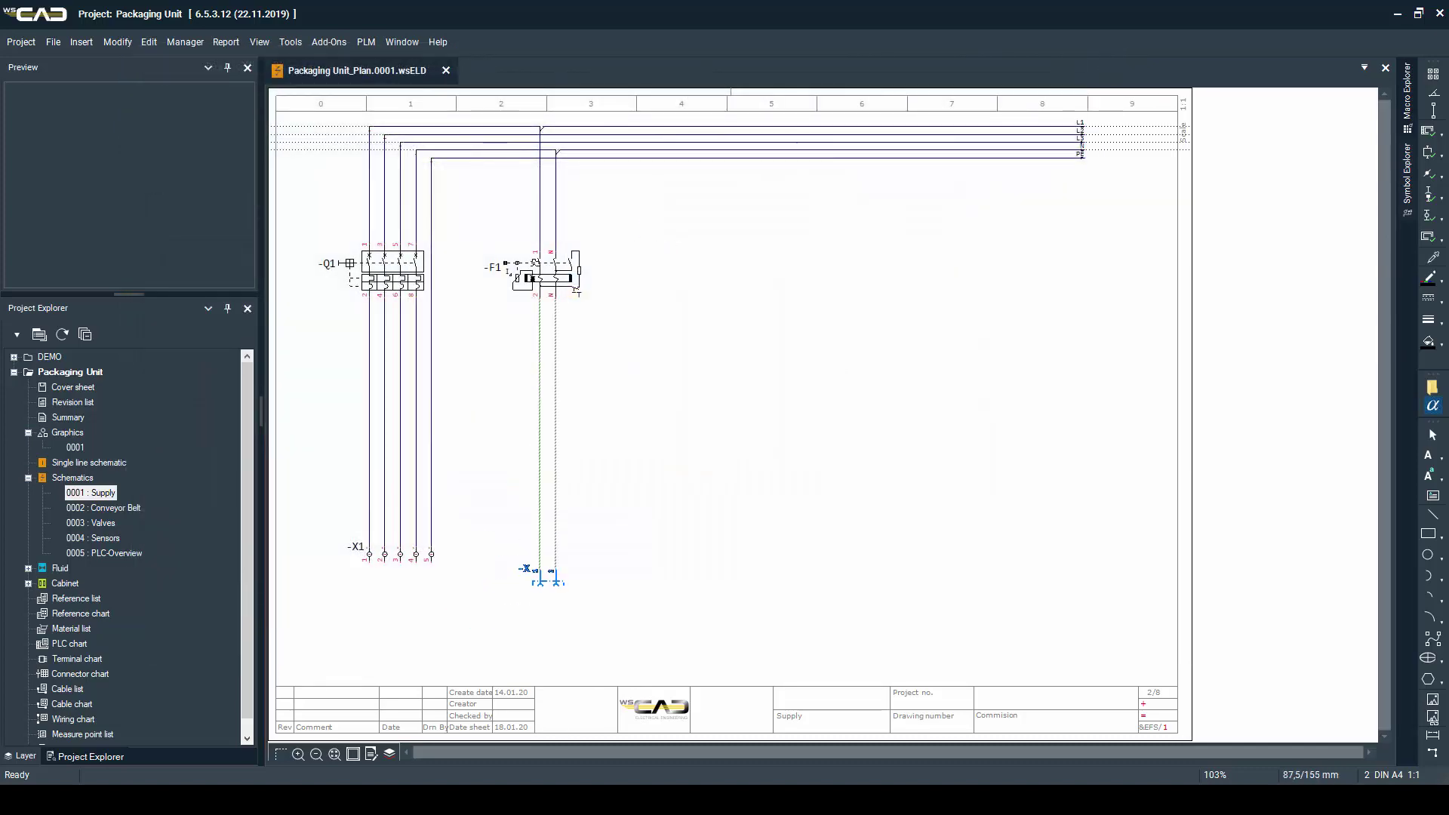
{"action": "left_click", "coordinate": [540, 555]}
{"action": "key", "text": "Return"}
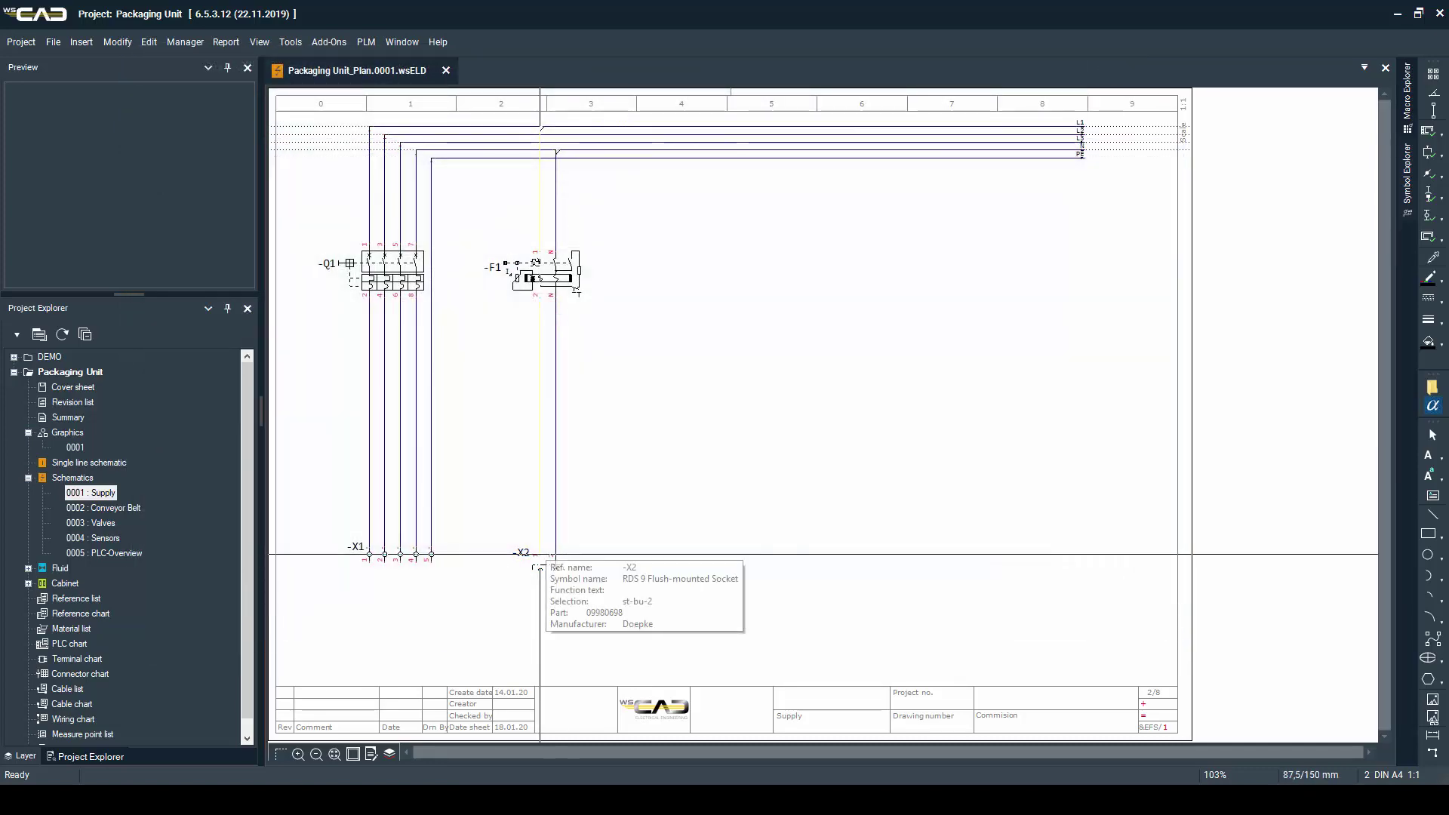
- Place the miniature circuit breaker 5SY4510-7 under the supply lines at column 5, accepting reference name -F2
{"action": "type", "text": "5s"}
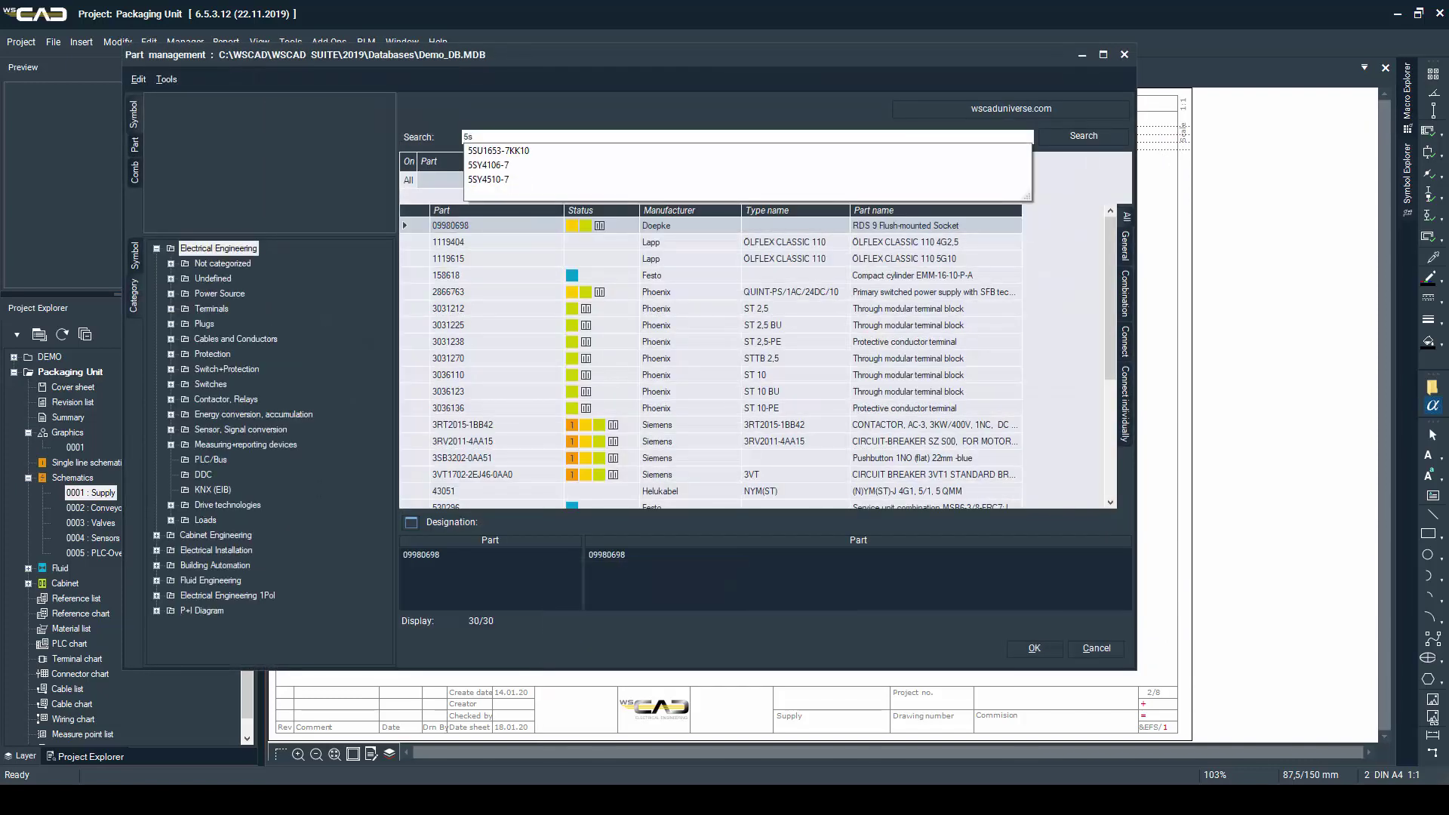
{"action": "key", "text": "Down"}
{"action": "key", "text": "Down"}
{"action": "key", "text": "Down"}
{"action": "key", "text": "Return"}
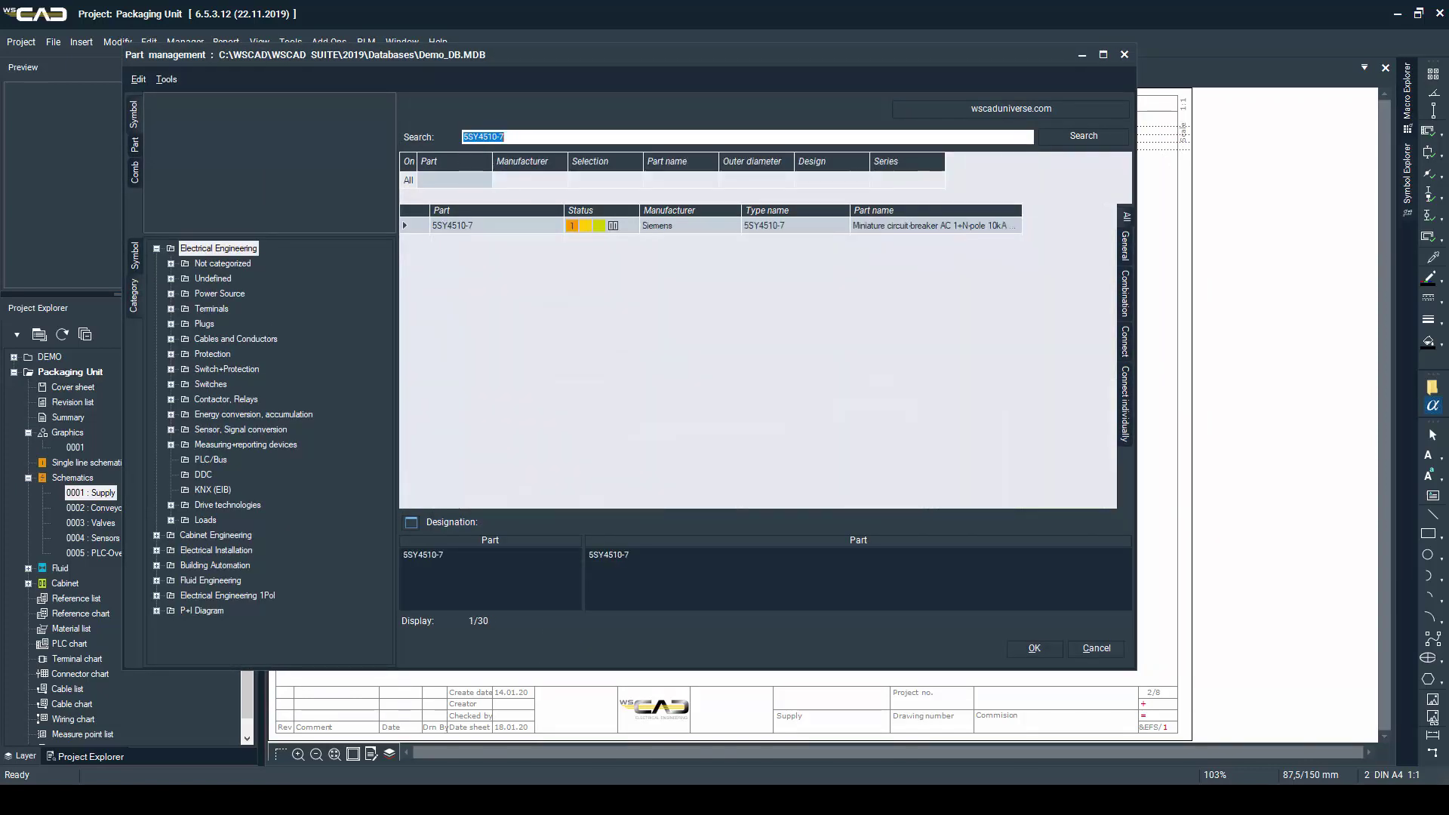
{"action": "key", "text": "Return"}
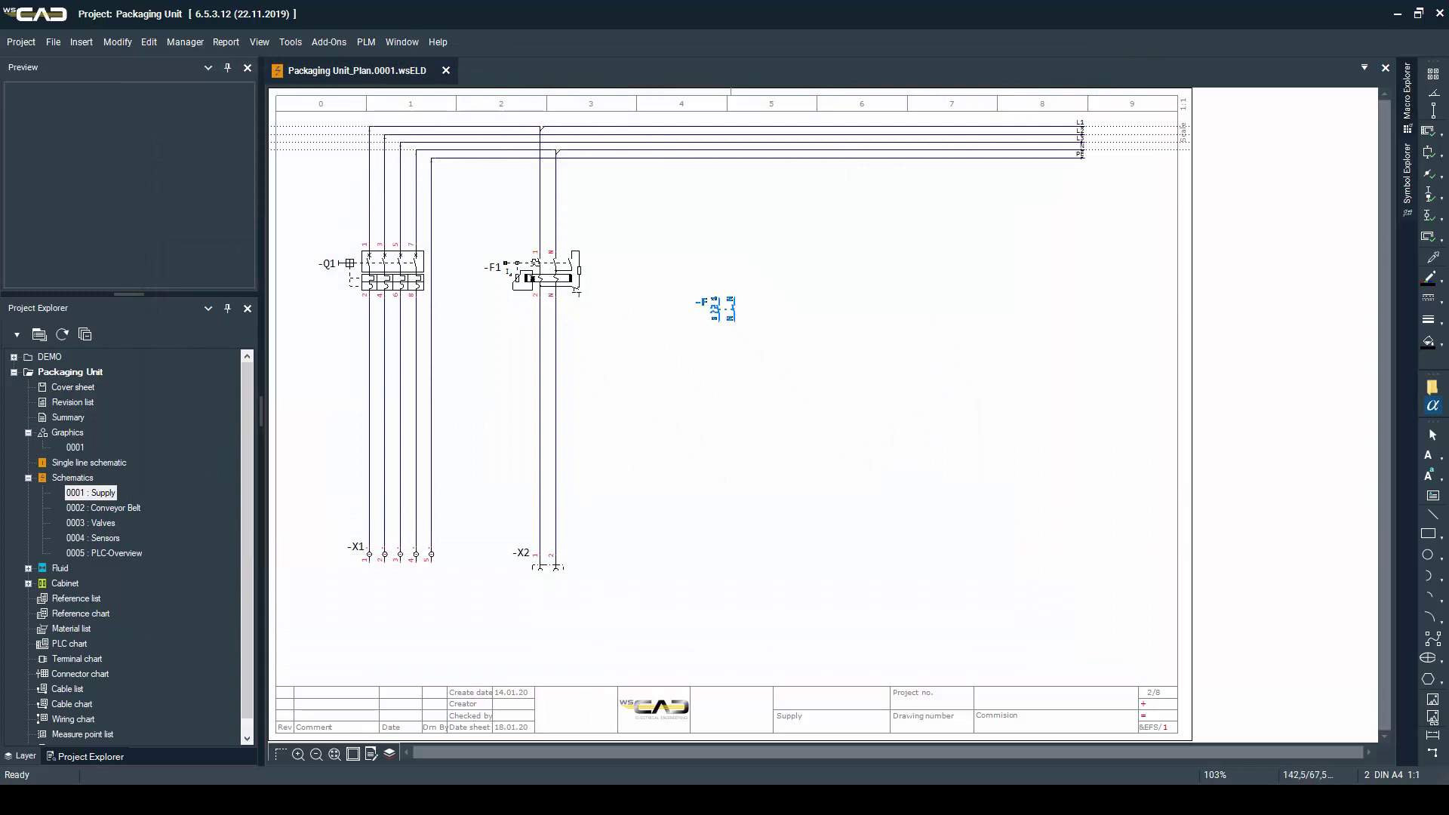
{"action": "left_click", "coordinate": [781, 259]}
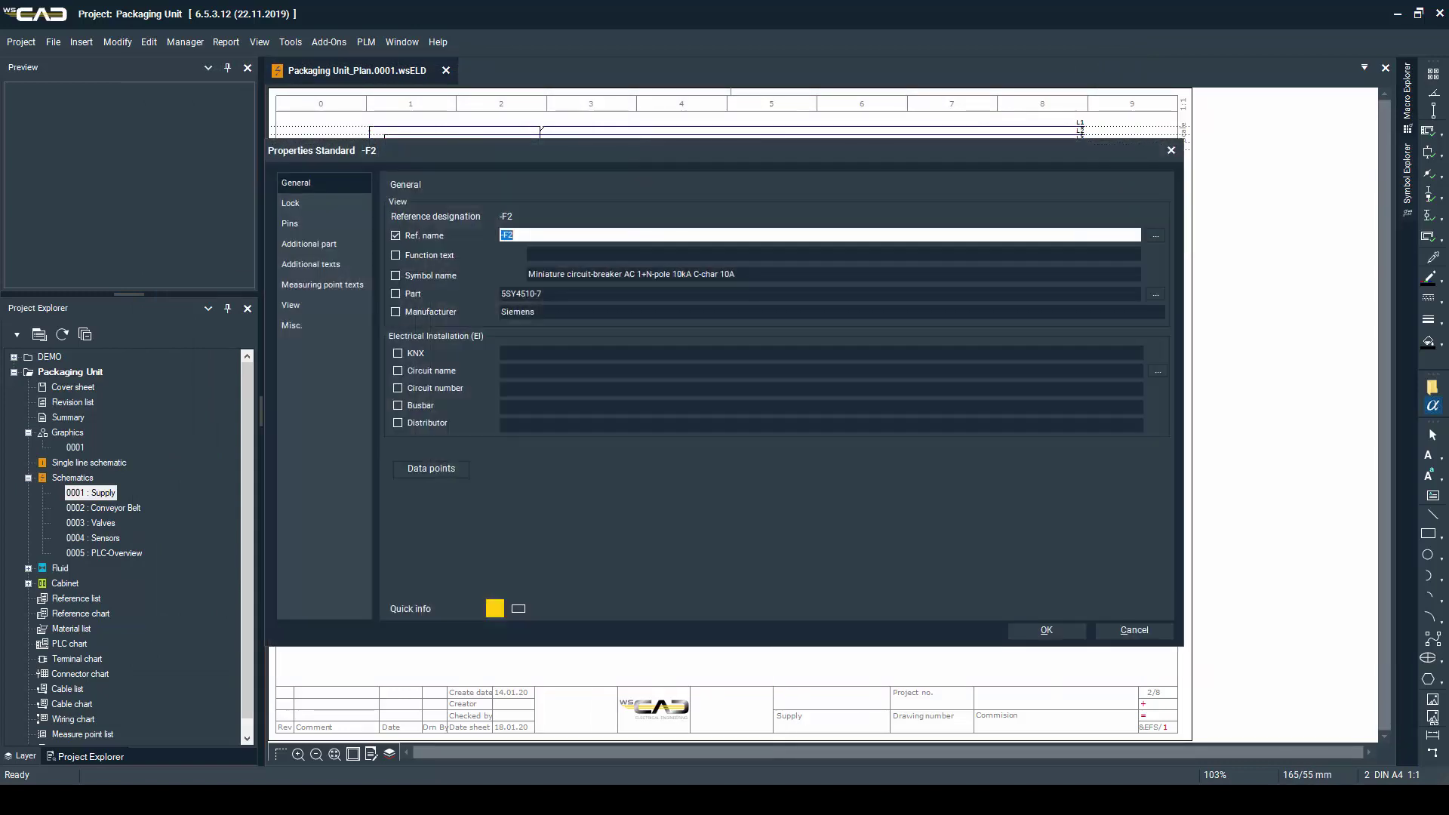
{"action": "key", "text": "Return"}
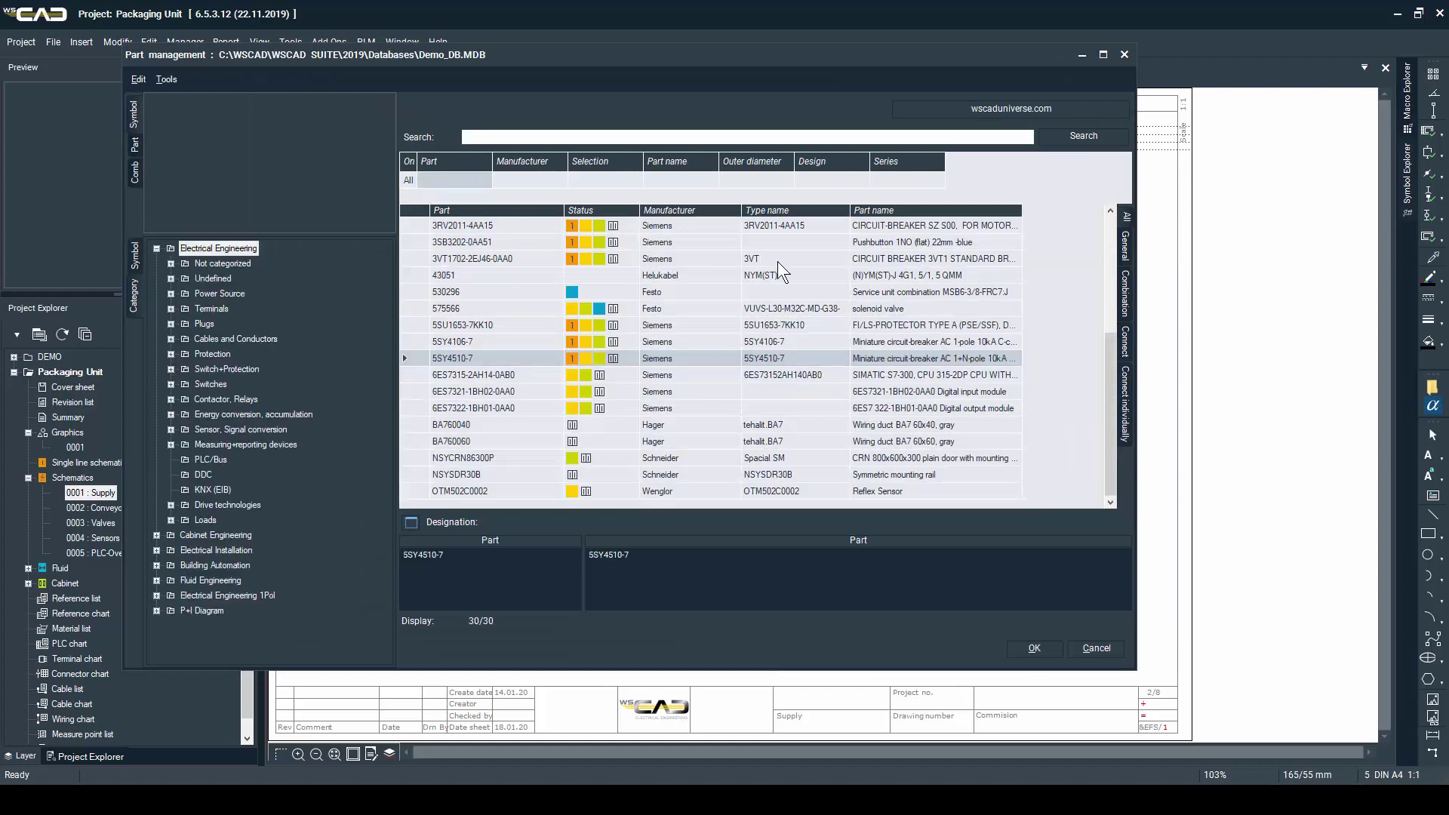
- Place the Phoenix power supply 2866763 directly below -F2 and connect its PE pin to the PE line
{"action": "scroll", "coordinate": [777, 261], "scroll_direction": "up", "scroll_amount": 5}
{"action": "double_click", "coordinate": [835, 293]}
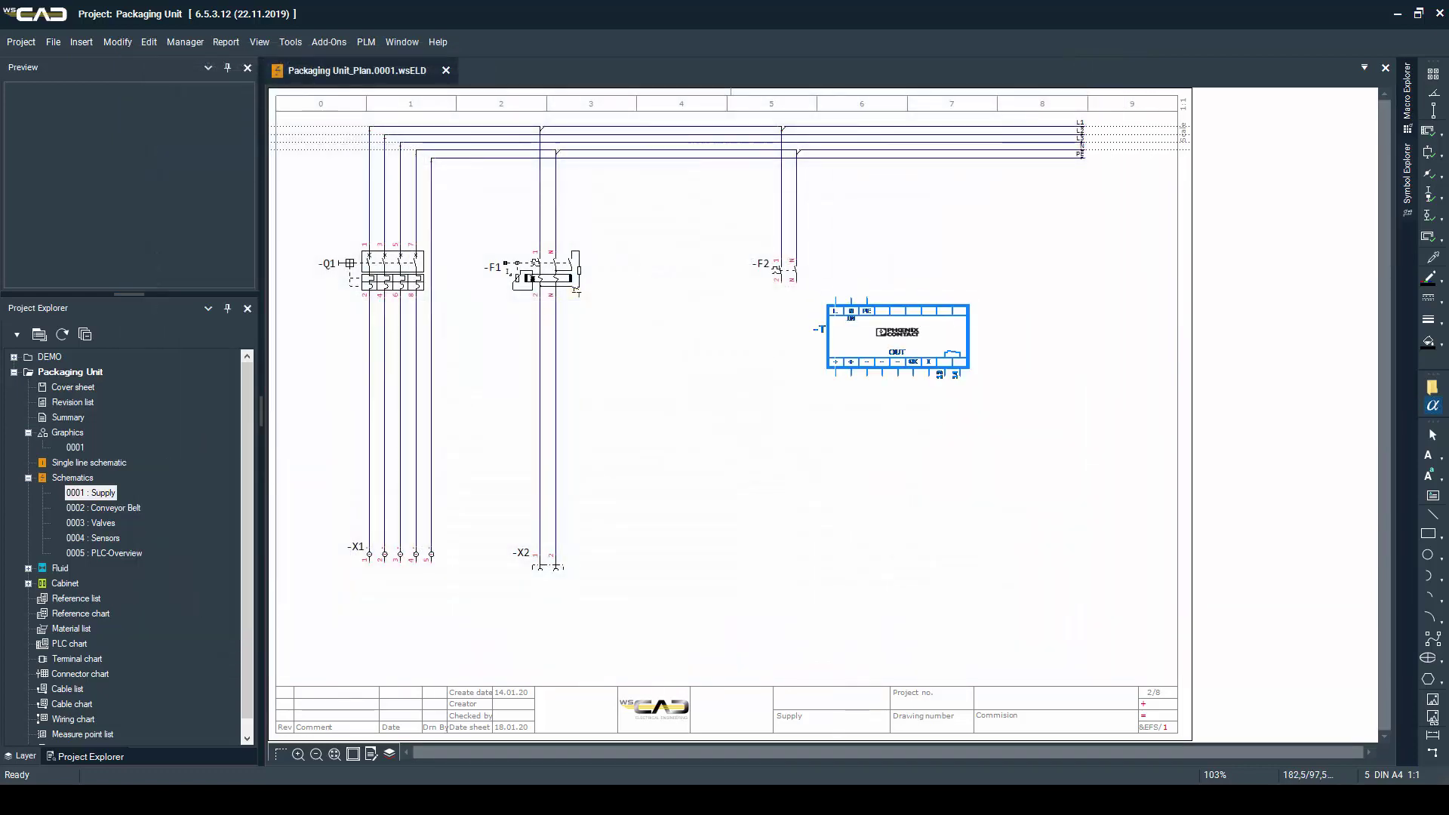
{"action": "left_click", "coordinate": [781, 361]}
{"action": "key", "text": "Return"}
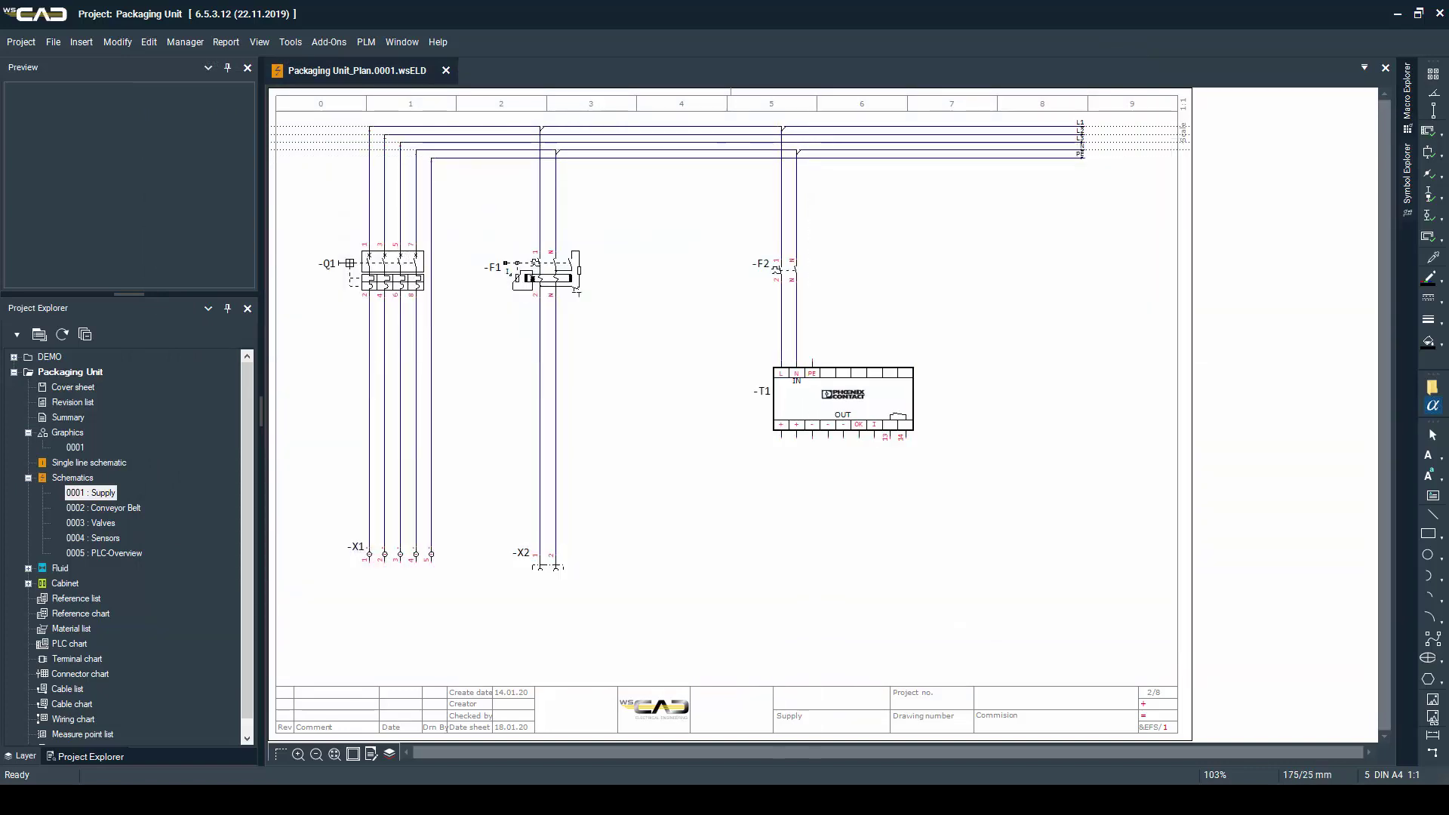
{"action": "left_click", "coordinate": [813, 159]}
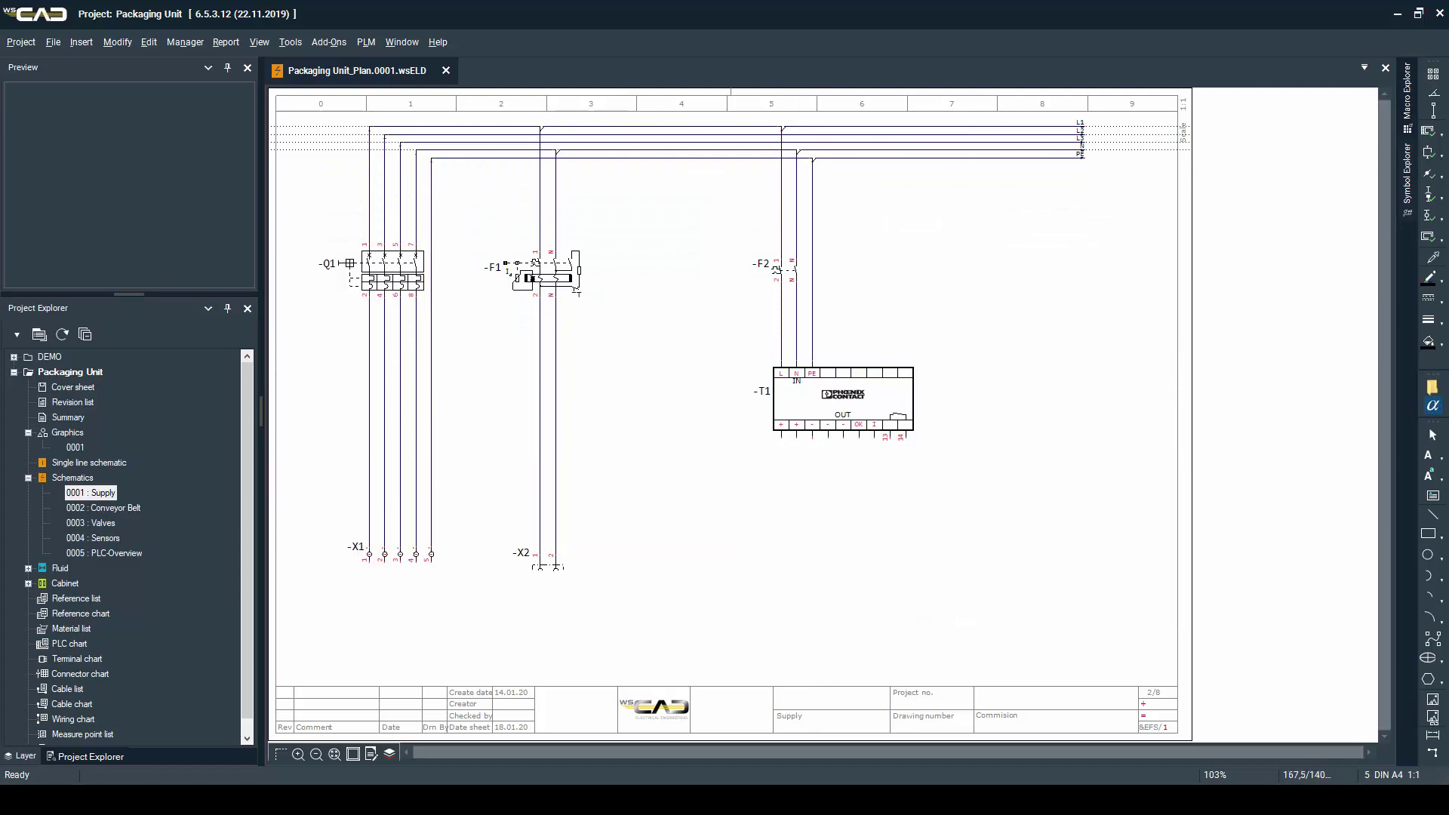
- Route connections down from the power supply's first plus and first minus outputs, ending each in a corner
{"action": "left_click", "coordinate": [781, 437]}
{"action": "left_click", "coordinate": [781, 522]}
{"action": "left_click", "coordinate": [813, 436]}
{"action": "left_click", "coordinate": [813, 506]}
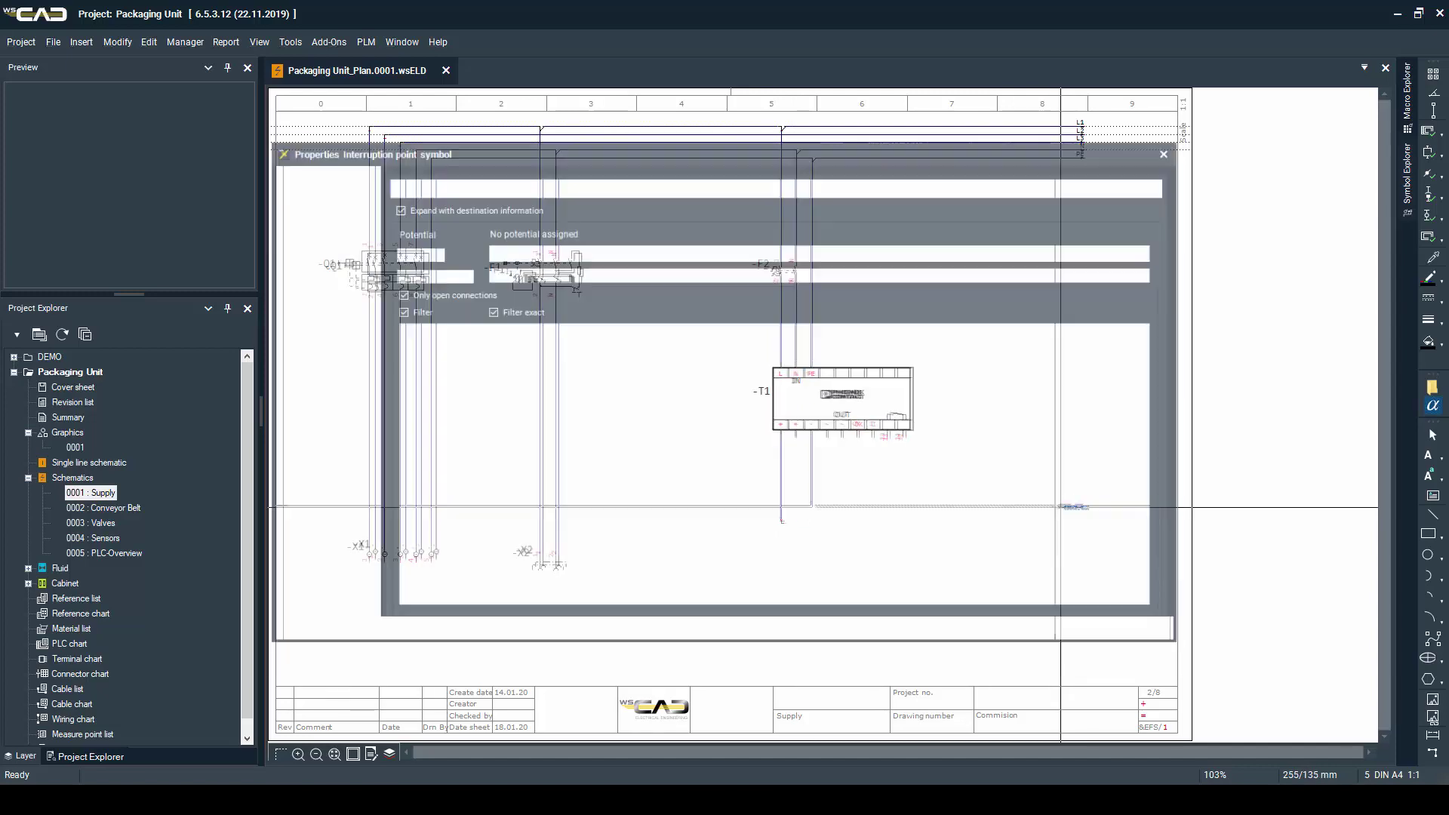
- End the power supply's output lines at column 8 with interruption points M for minus and L+ for plus
{"action": "left_click", "coordinate": [1064, 507]}
{"action": "type", "text": "M"}
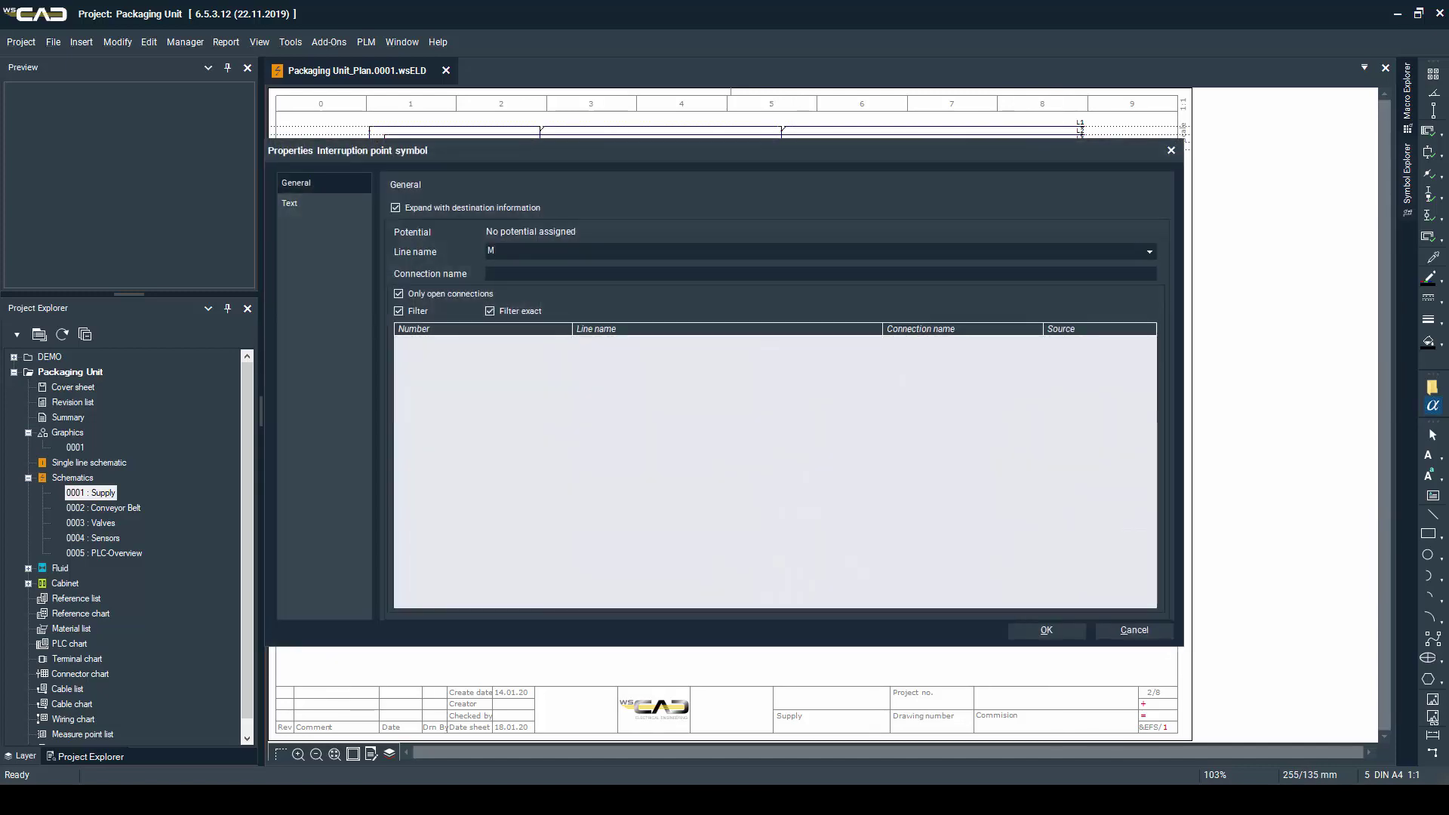
{"action": "key", "text": "Return"}
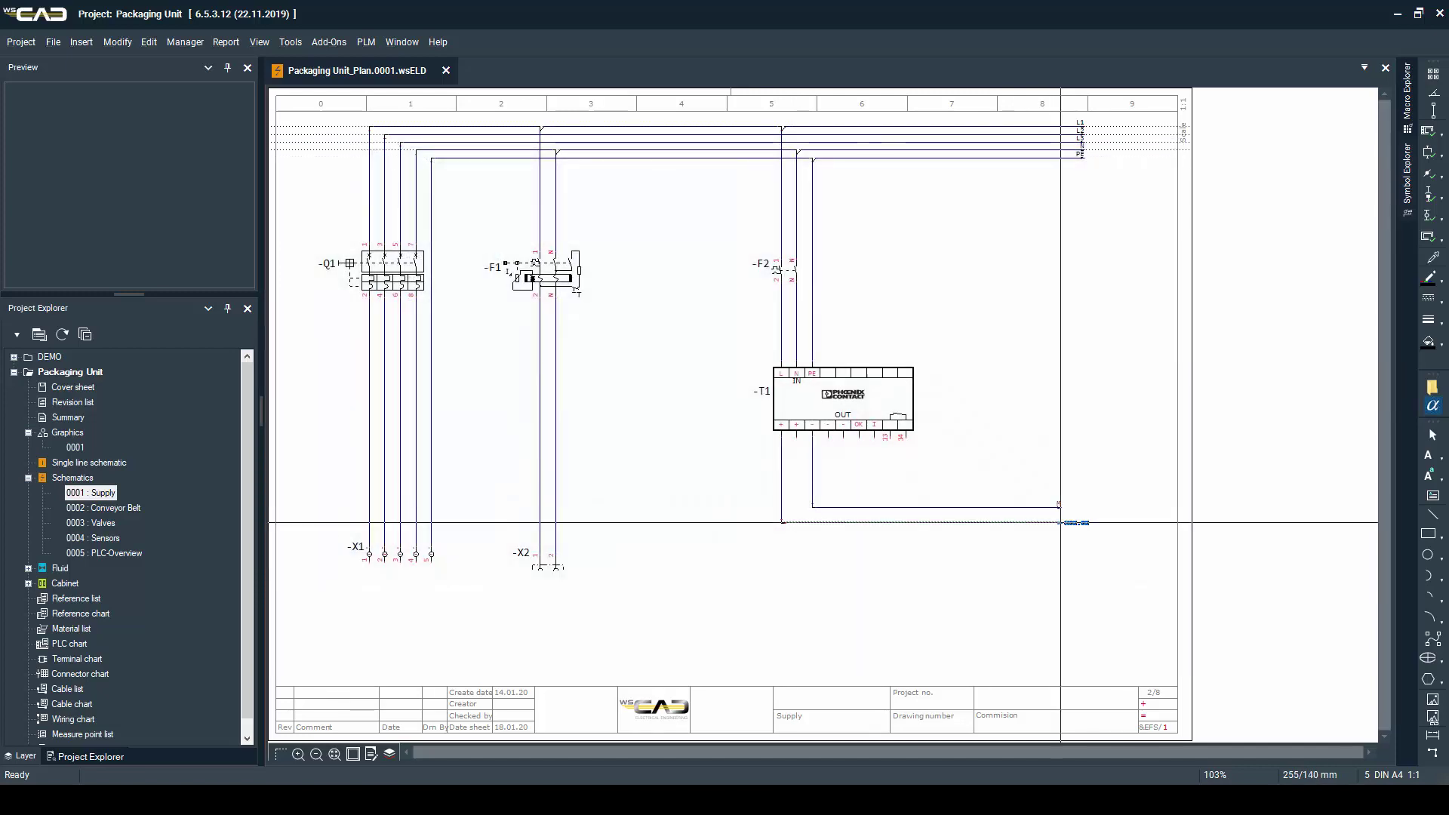
{"action": "left_click", "coordinate": [1060, 522]}
{"action": "type", "text": "L+"}
{"action": "key", "text": "Return"}
- On page 0002 Conveyor Belt, place incoming interruption points for L1, L2 and L3 on the dotted lines at column 0
{"action": "key", "text": "Page_Down"}
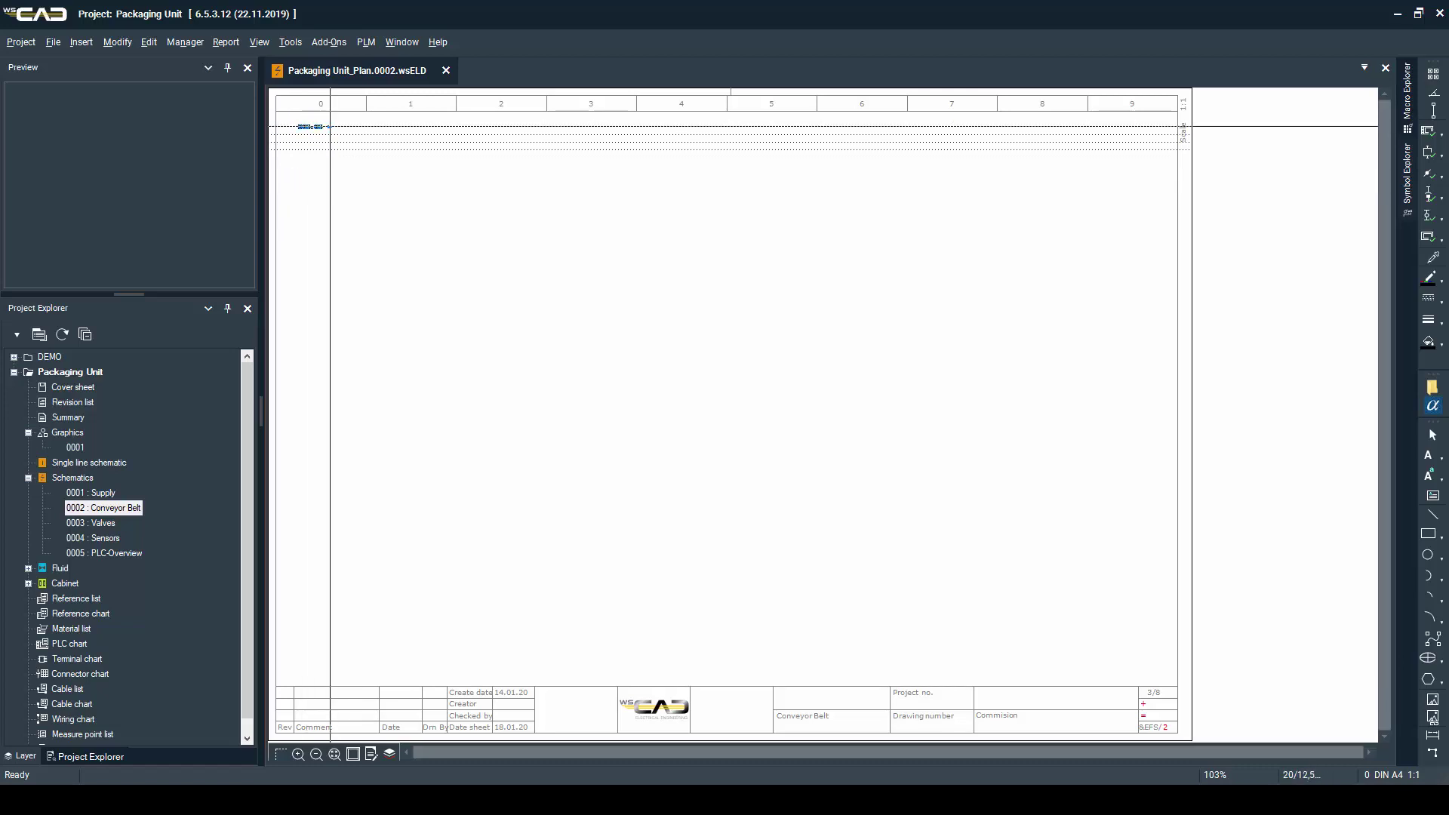
{"action": "left_click", "coordinate": [338, 134]}
{"action": "key", "text": "Return"}
{"action": "left_click", "coordinate": [337, 134]}
{"action": "double_click", "coordinate": [588, 360]}
{"action": "left_click", "coordinate": [337, 142]}
{"action": "left_click", "coordinate": [590, 359]}
{"action": "key", "text": "Return"}
- Place a PE line in the lower part of the Conveyor Belt page with interruption points at columns 0 and 2
{"action": "left_click", "coordinate": [337, 498]}
{"action": "key", "text": "Return"}
{"action": "left_click", "coordinate": [485, 499]}
- Insert circuit breaker 3RV2011-4AA15 in column 1 below the incoming lines, as a new device
{"action": "key", "text": "alt"}
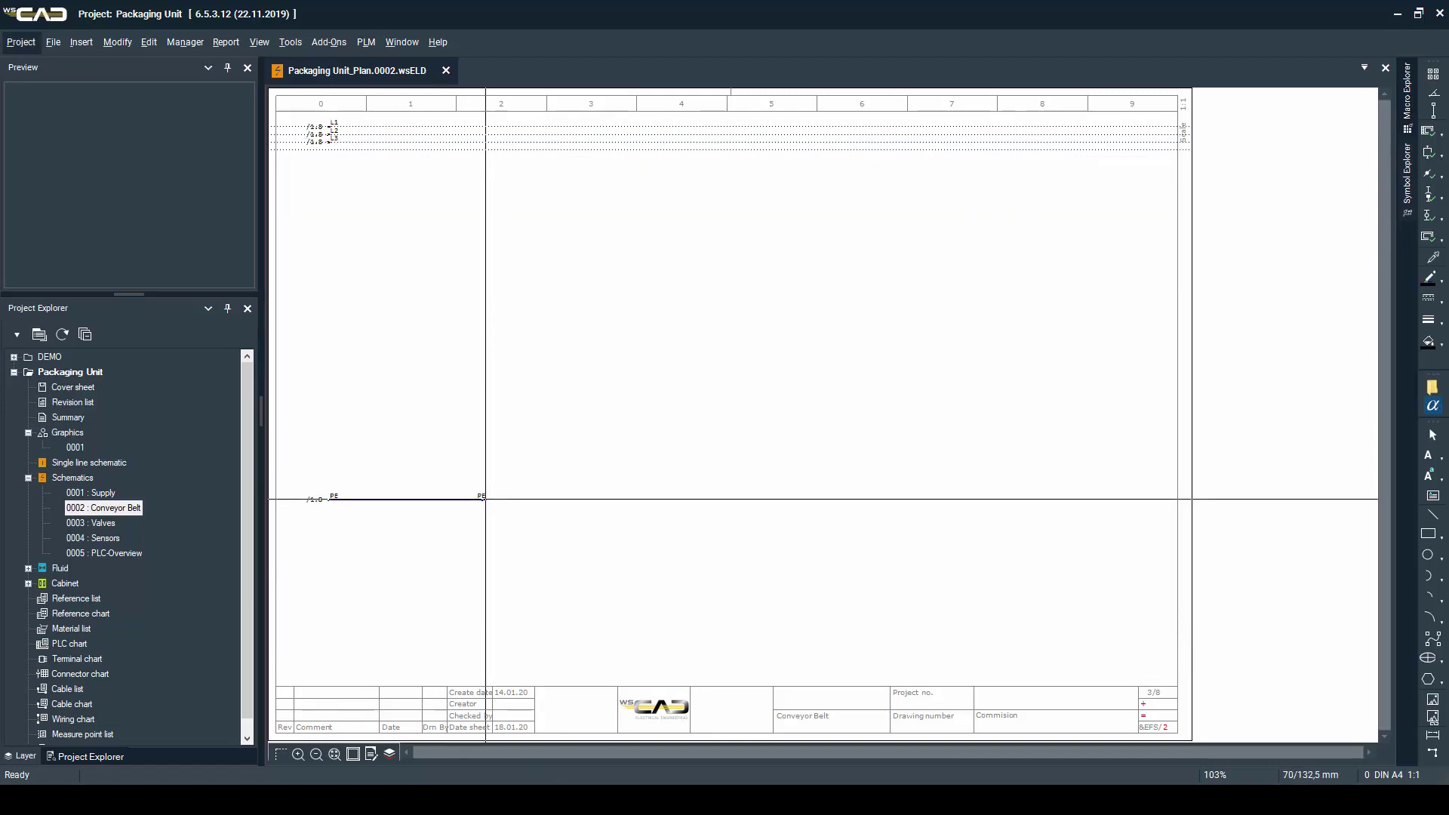
{"action": "type", "text": "3"}
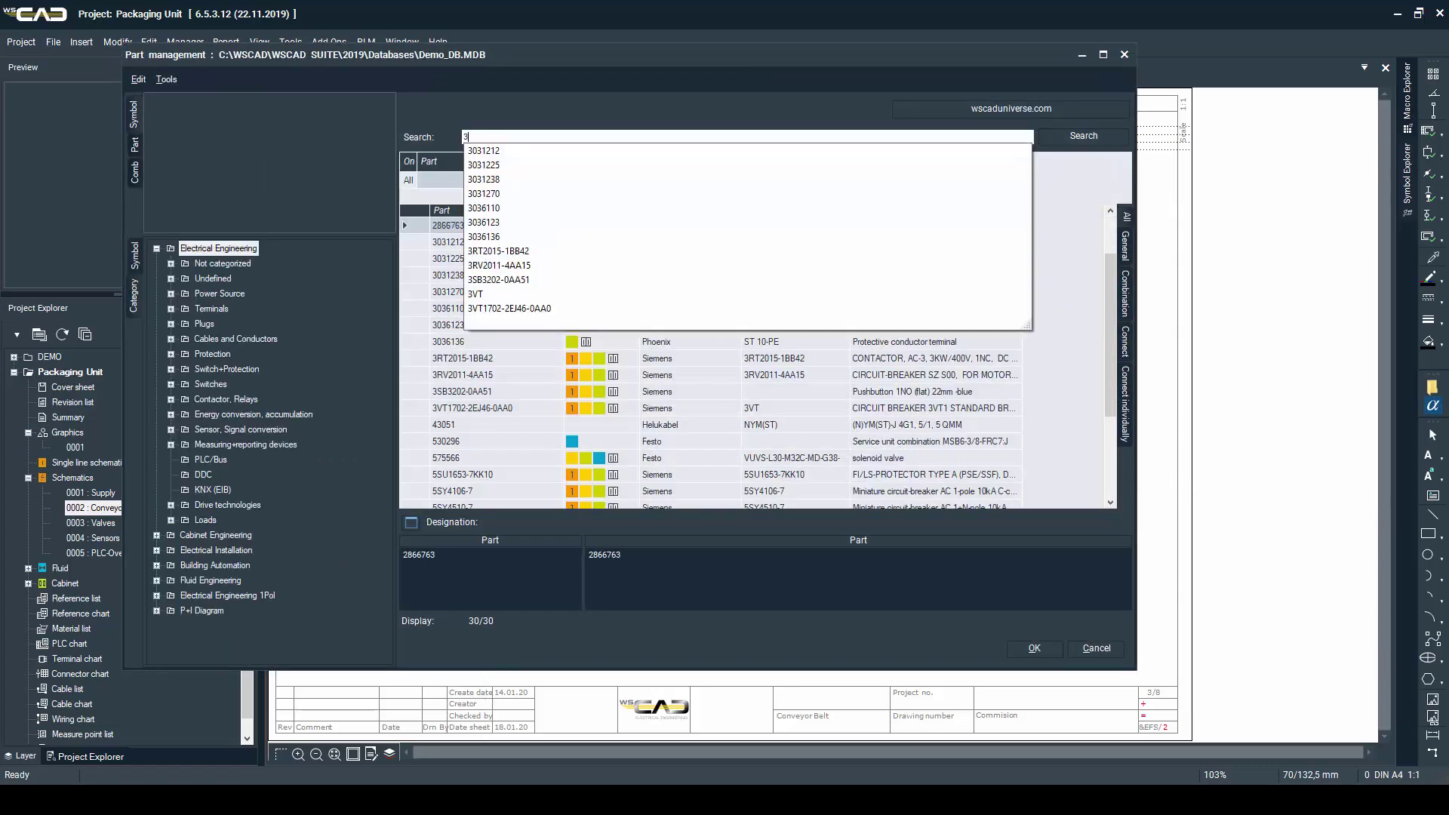
{"action": "type", "text": "RV2011-4AA15"}
{"action": "key", "text": "Down"}
{"action": "key", "text": "Return"}
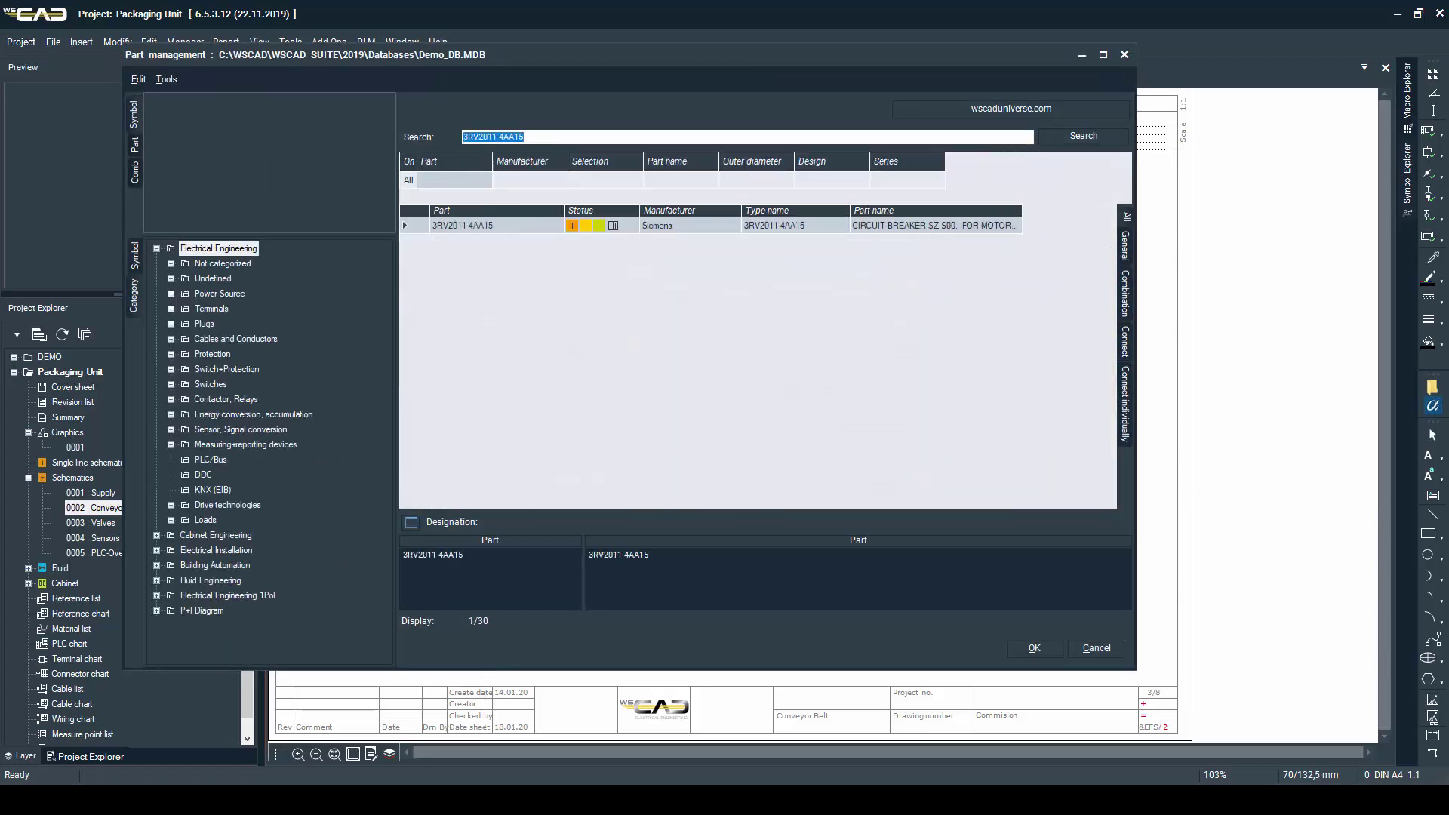
{"action": "key", "text": "Return"}
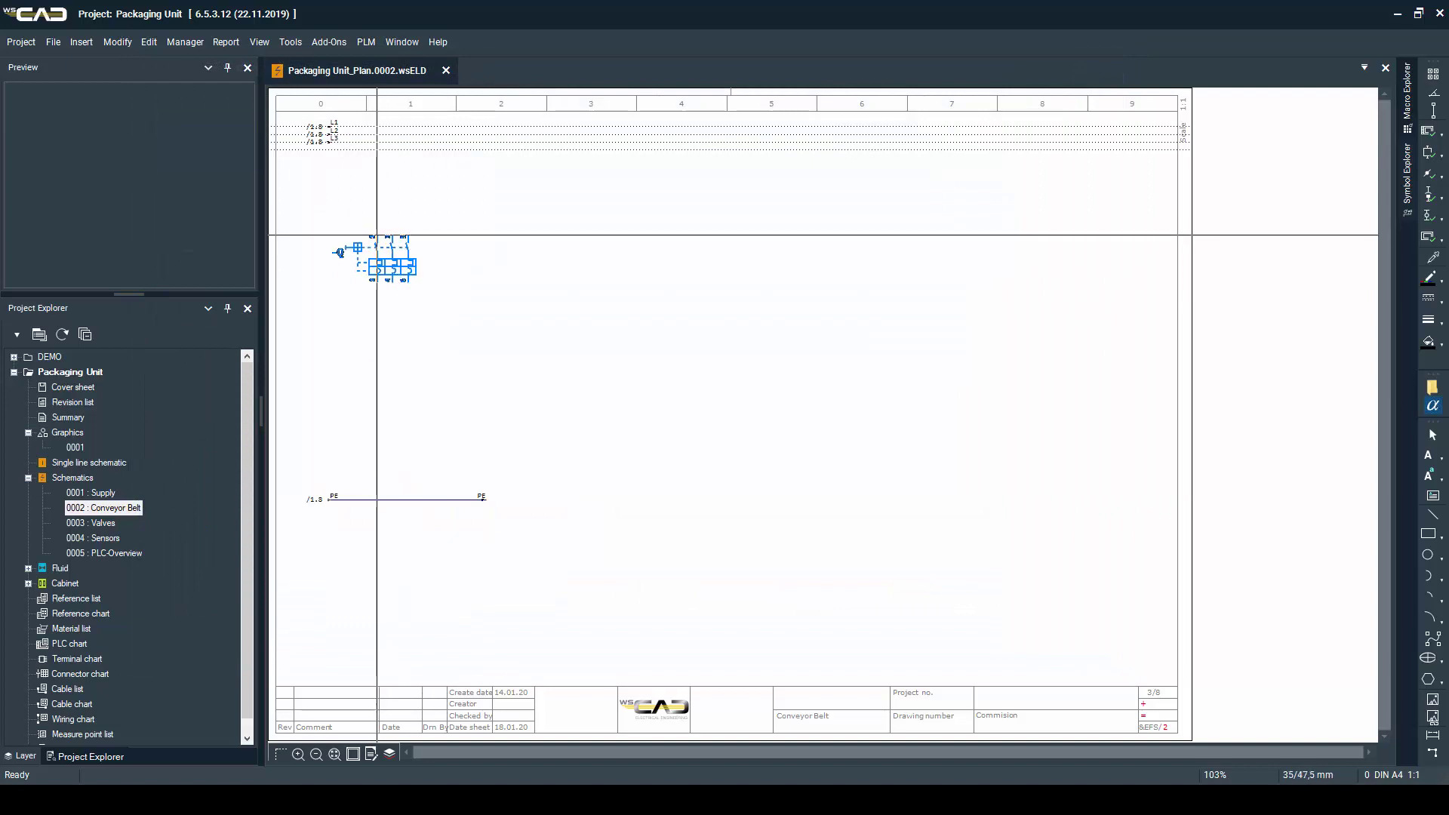
{"action": "left_click", "coordinate": [377, 234]}
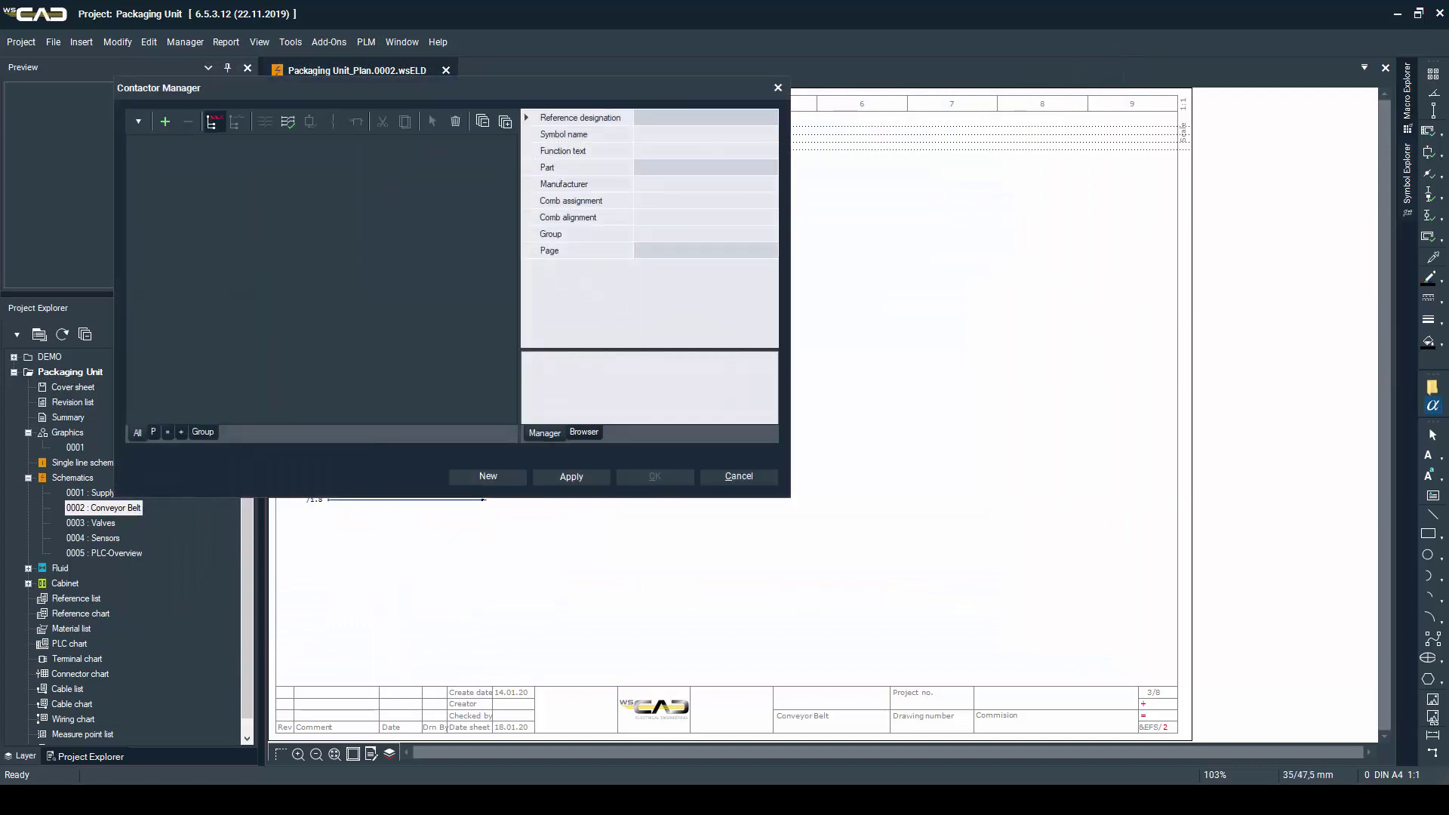
{"action": "key", "text": "Escape"}
{"action": "key", "text": "Return"}
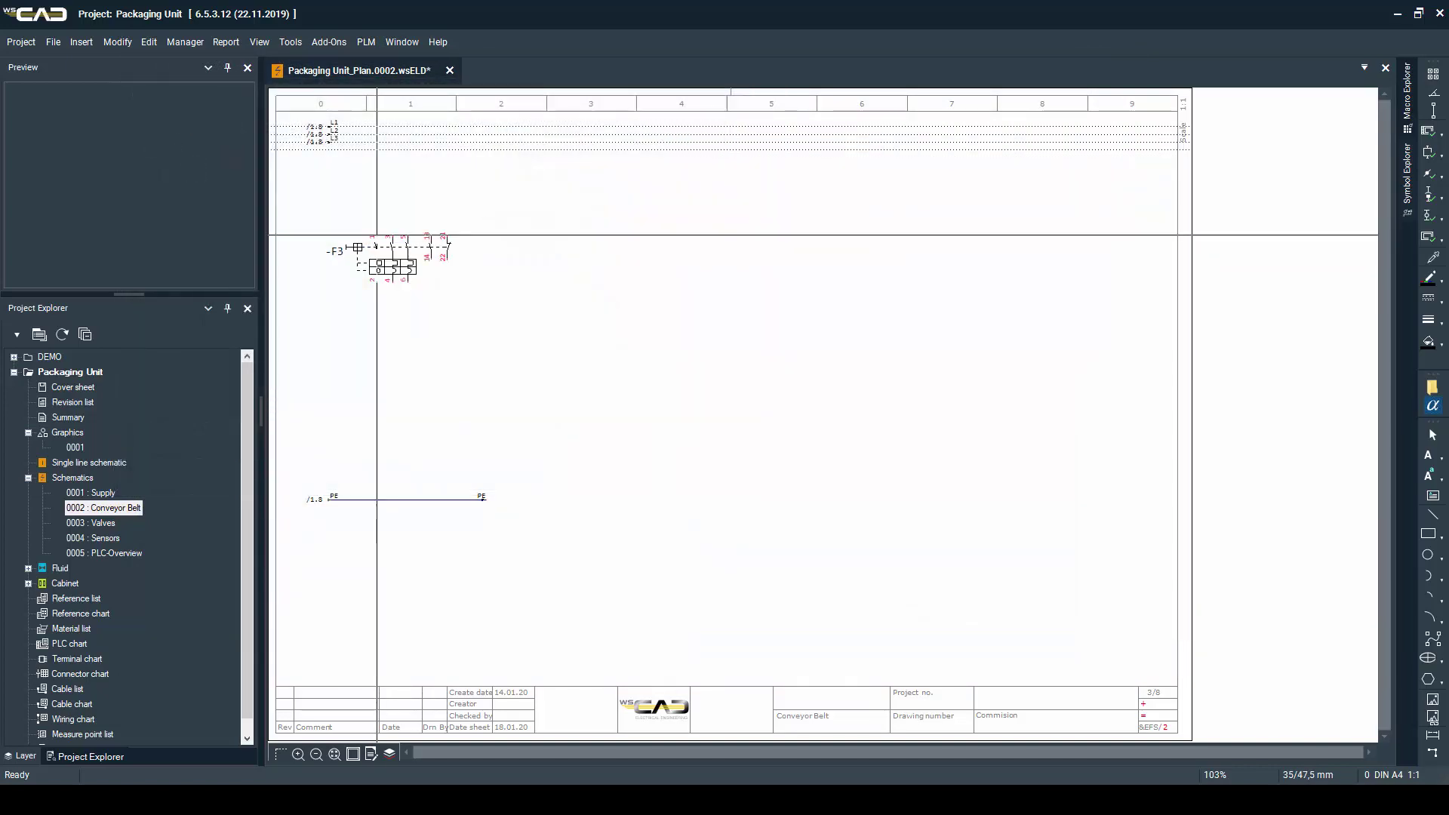
- Connect the circuit breaker's three upper pins to the incoming L1, L2 and L3 interruption points
{"action": "left_click", "coordinate": [391, 126]}
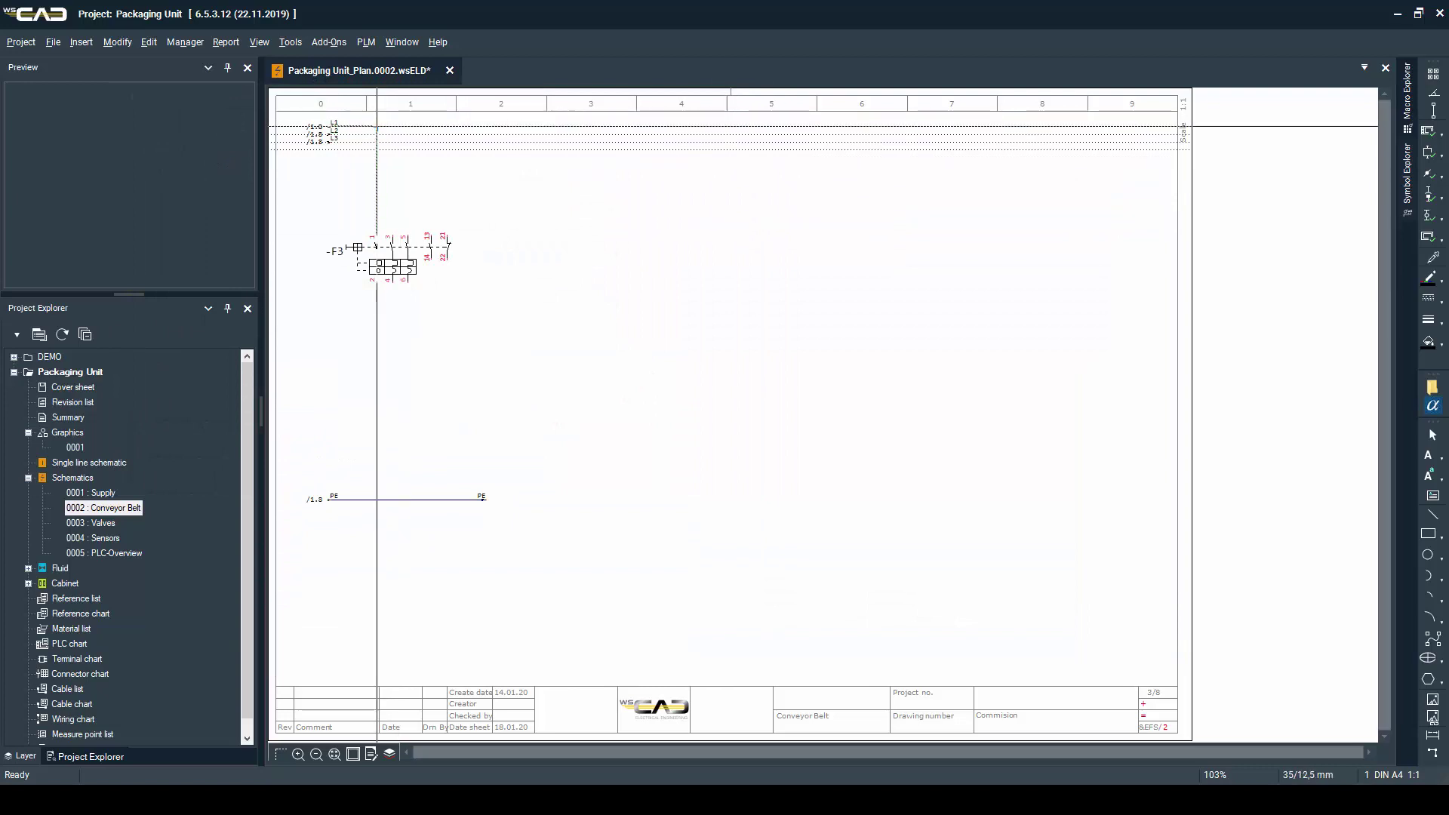
{"action": "left_click", "coordinate": [376, 126]}
{"action": "left_click", "coordinate": [392, 133]}
{"action": "left_click", "coordinate": [407, 141]}
- Place a three-phase motor with PE below the circuit breaker in column 1 and connect its PE pin to the PE line
{"action": "mouse_move", "coordinate": [1406, 168]}
{"action": "left_click", "coordinate": [1260, 195]}
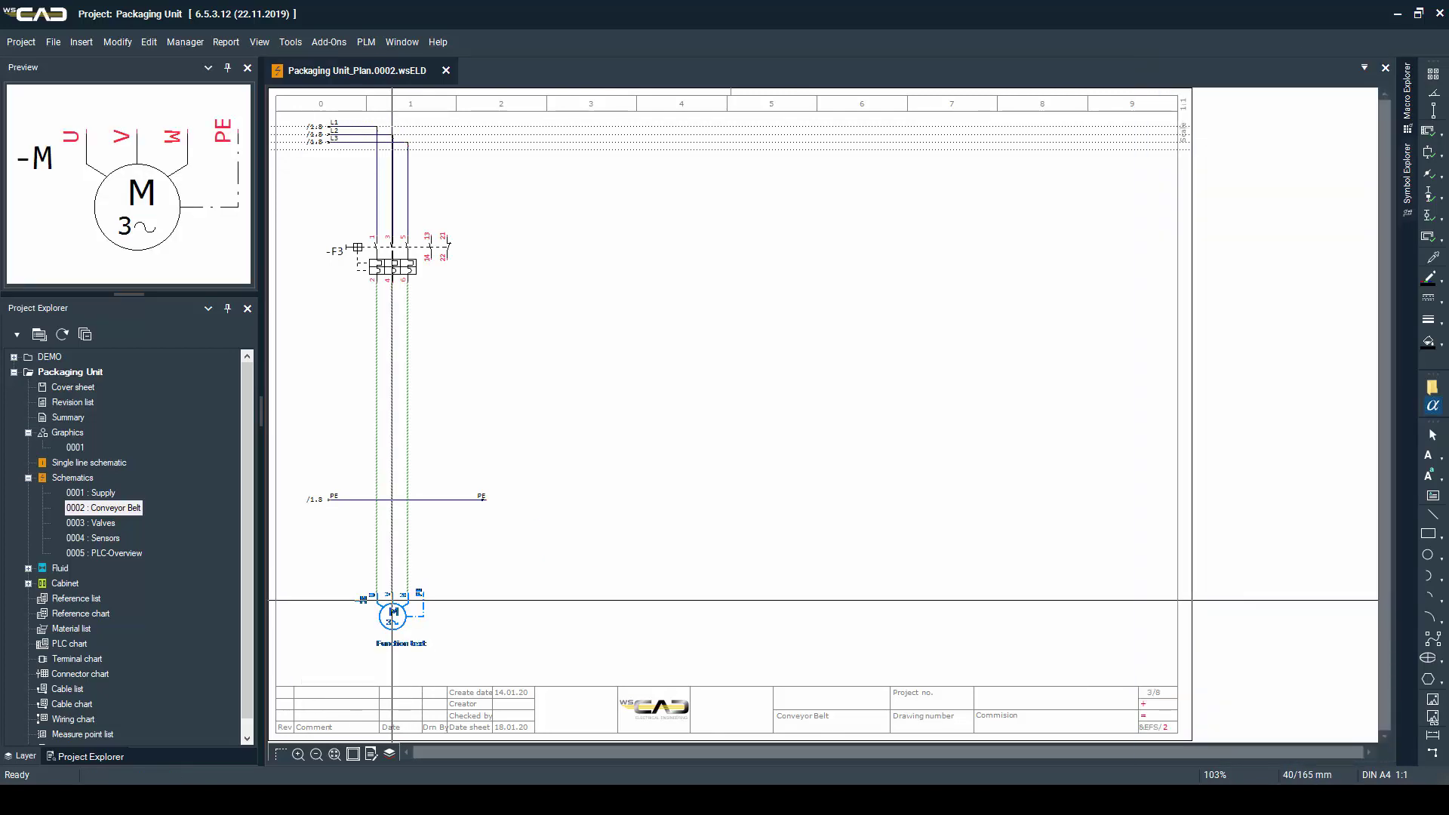
{"action": "left_click", "coordinate": [391, 600]}
{"action": "key", "text": "Return"}
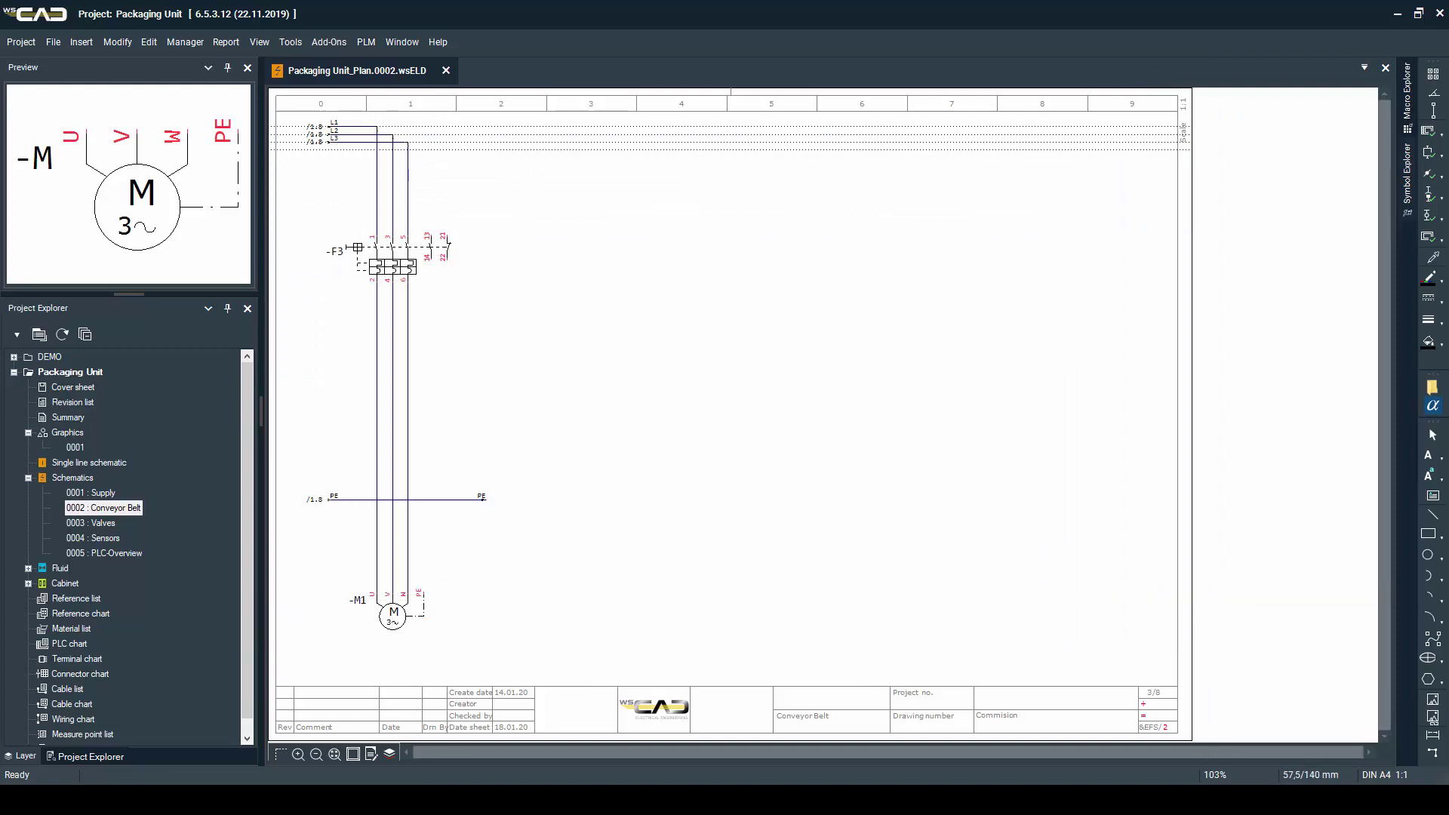
{"action": "left_click", "coordinate": [423, 593]}
{"action": "left_click", "coordinate": [424, 499]}
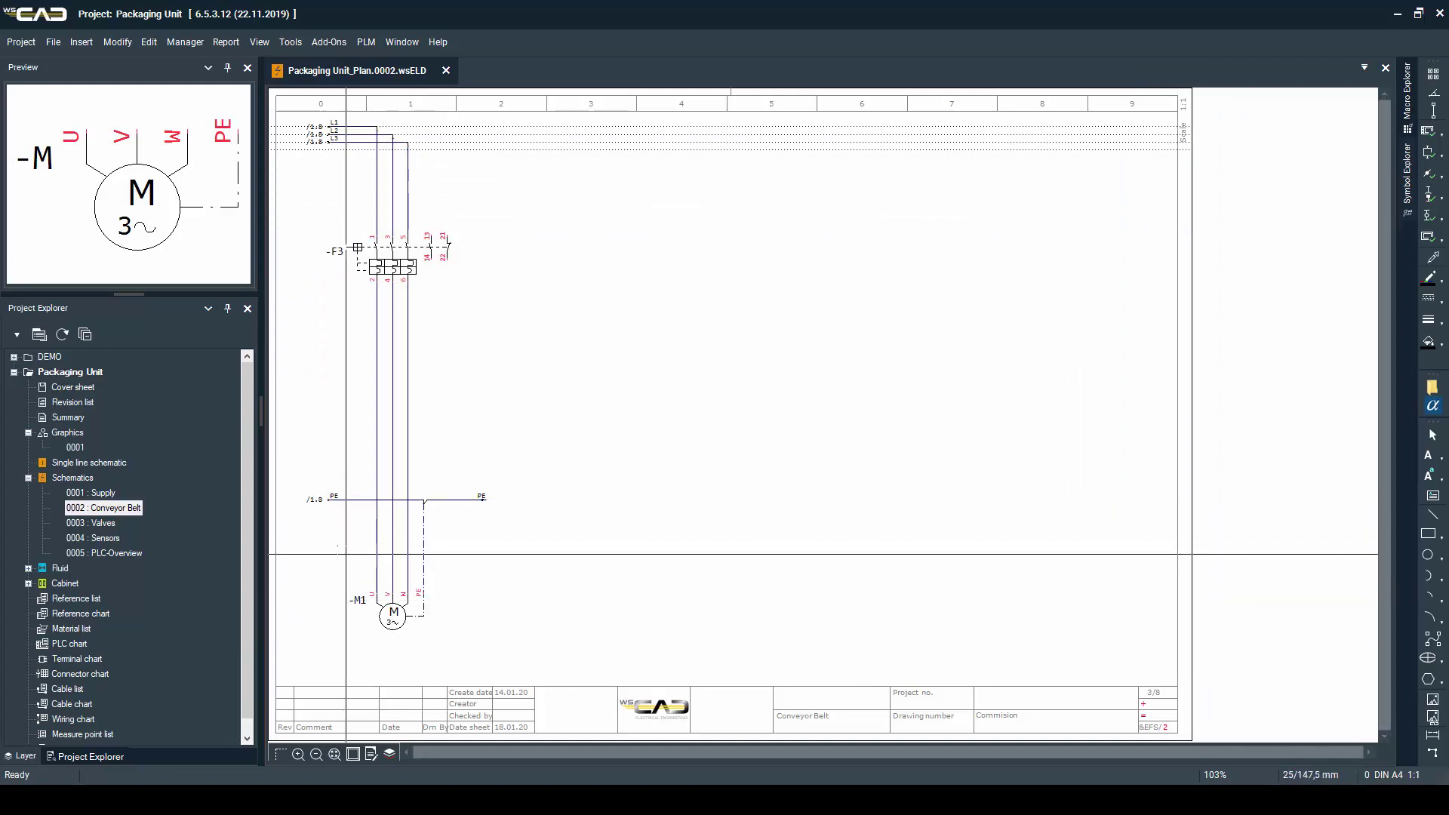
- Insert terminals 1 to 4 of a new terminal strip X3 across the three motor lines and the PE connection above the motor
{"action": "left_click", "coordinate": [361, 538]}
{"action": "left_click", "coordinate": [455, 538]}
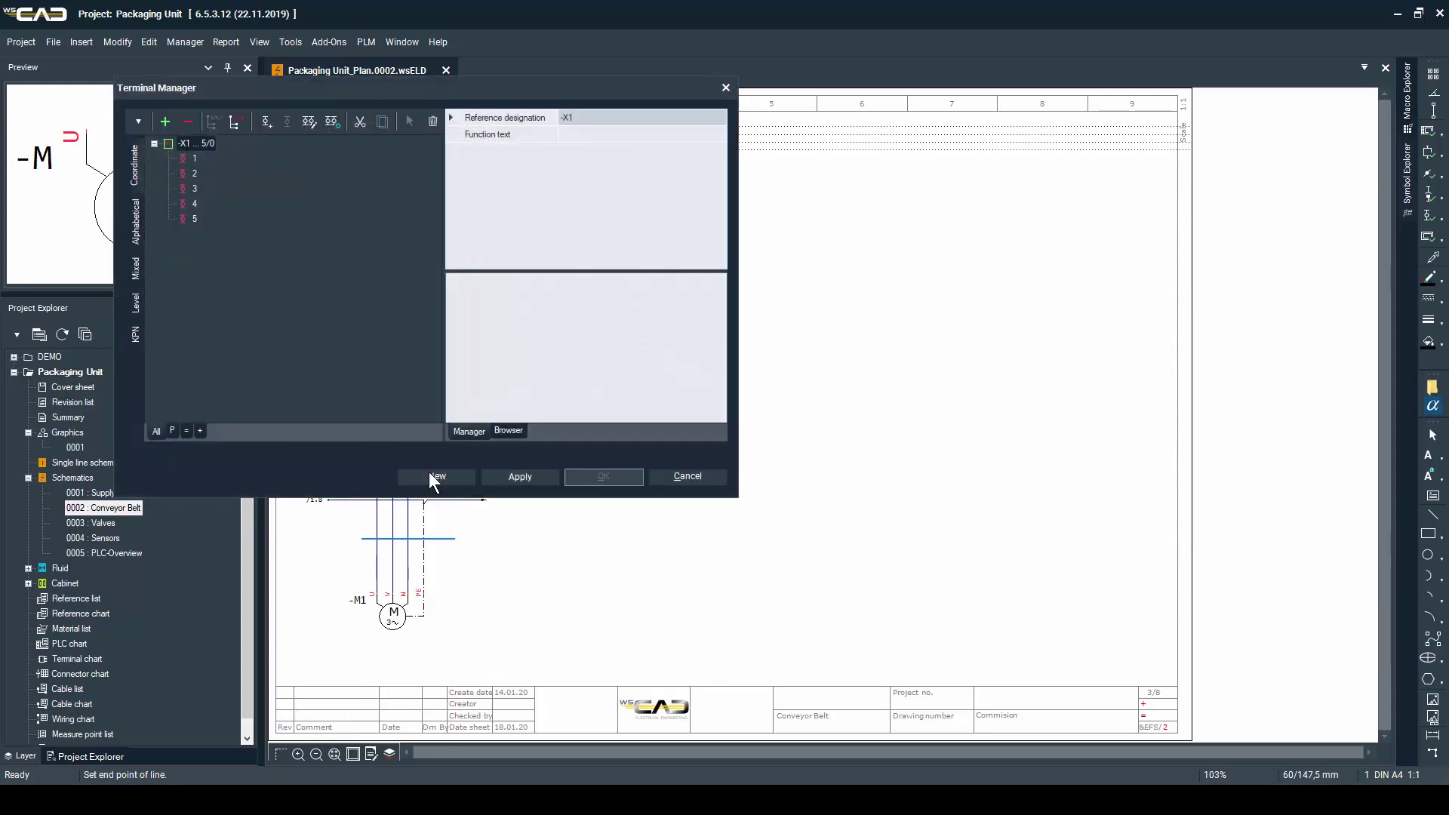
{"action": "left_click", "coordinate": [430, 476]}
{"action": "key", "text": "Return"}
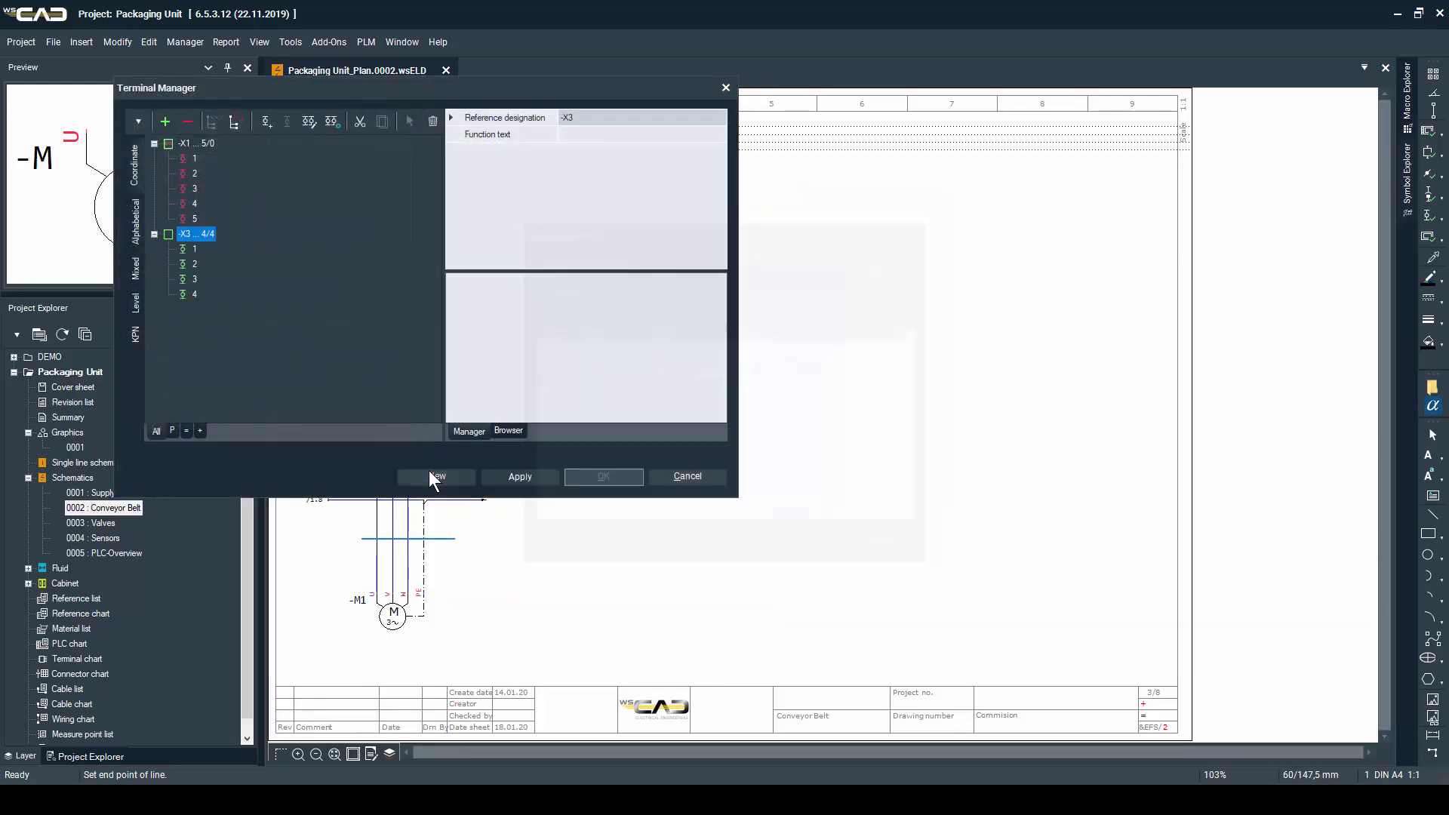
{"action": "left_click", "coordinate": [193, 251]}
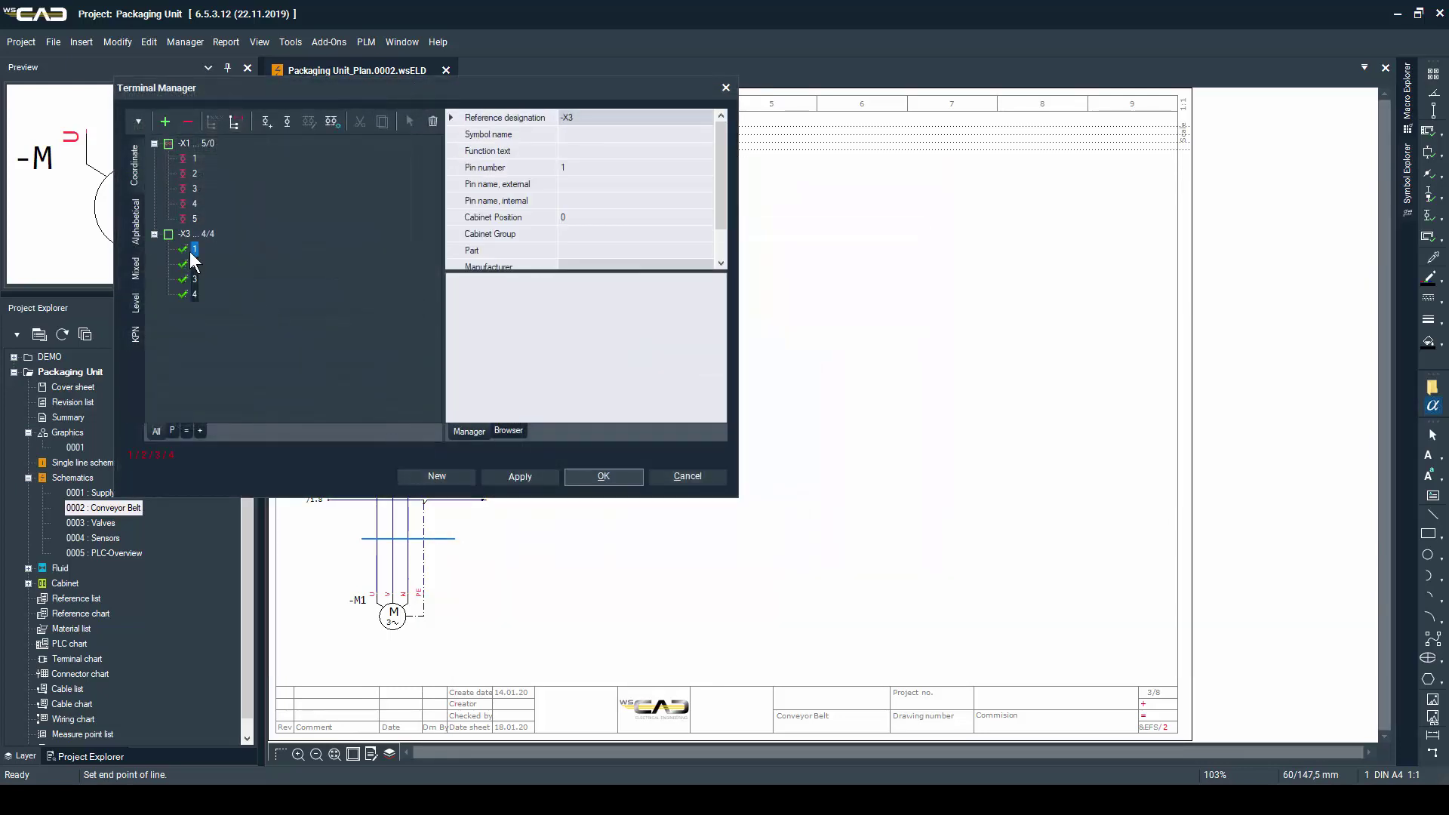
{"action": "key", "text": "Return"}
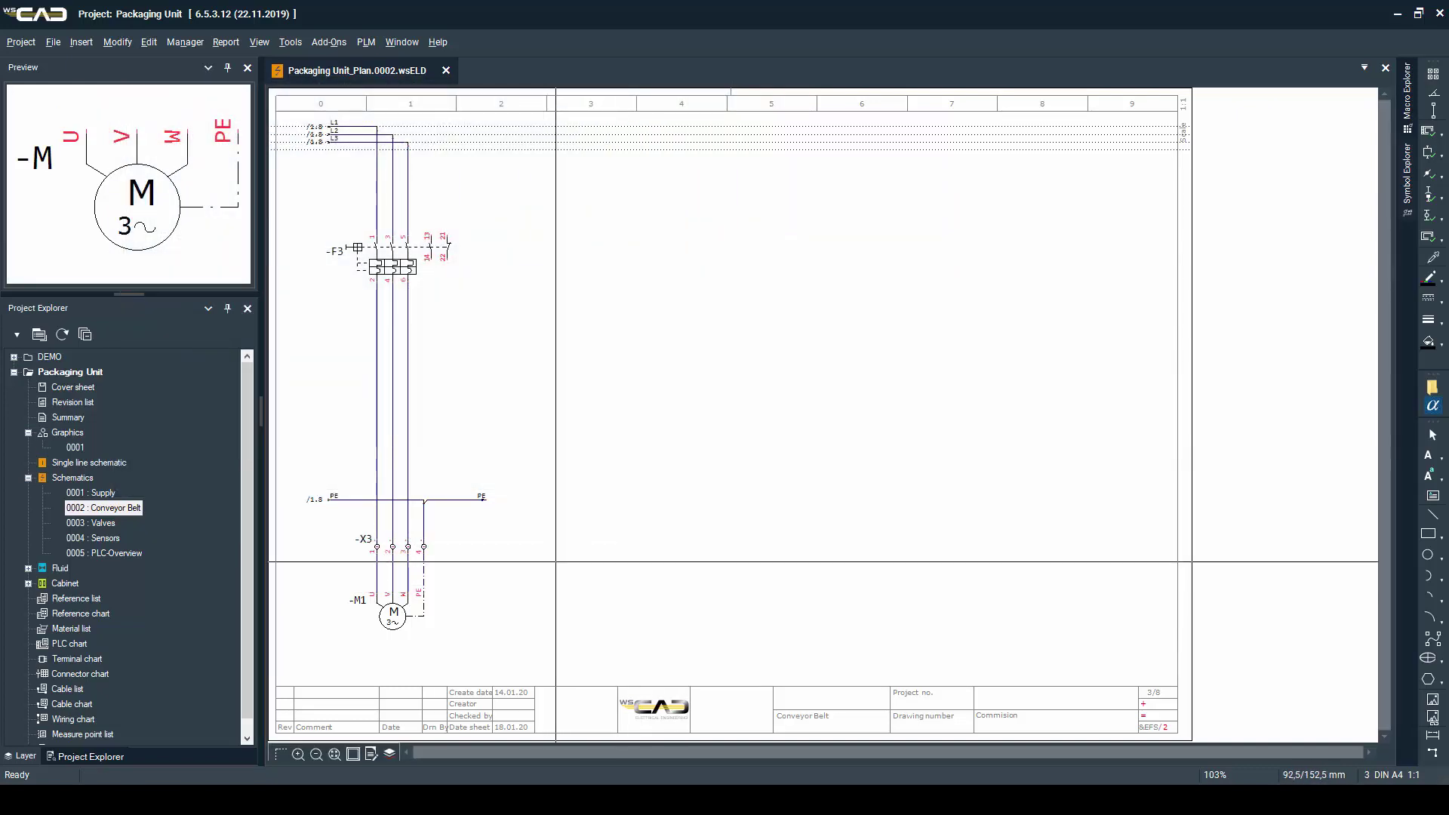
- Draw an M line in the lower part of the page with interruption points at columns 3 and 4
{"action": "left_click", "coordinate": [556, 562]}
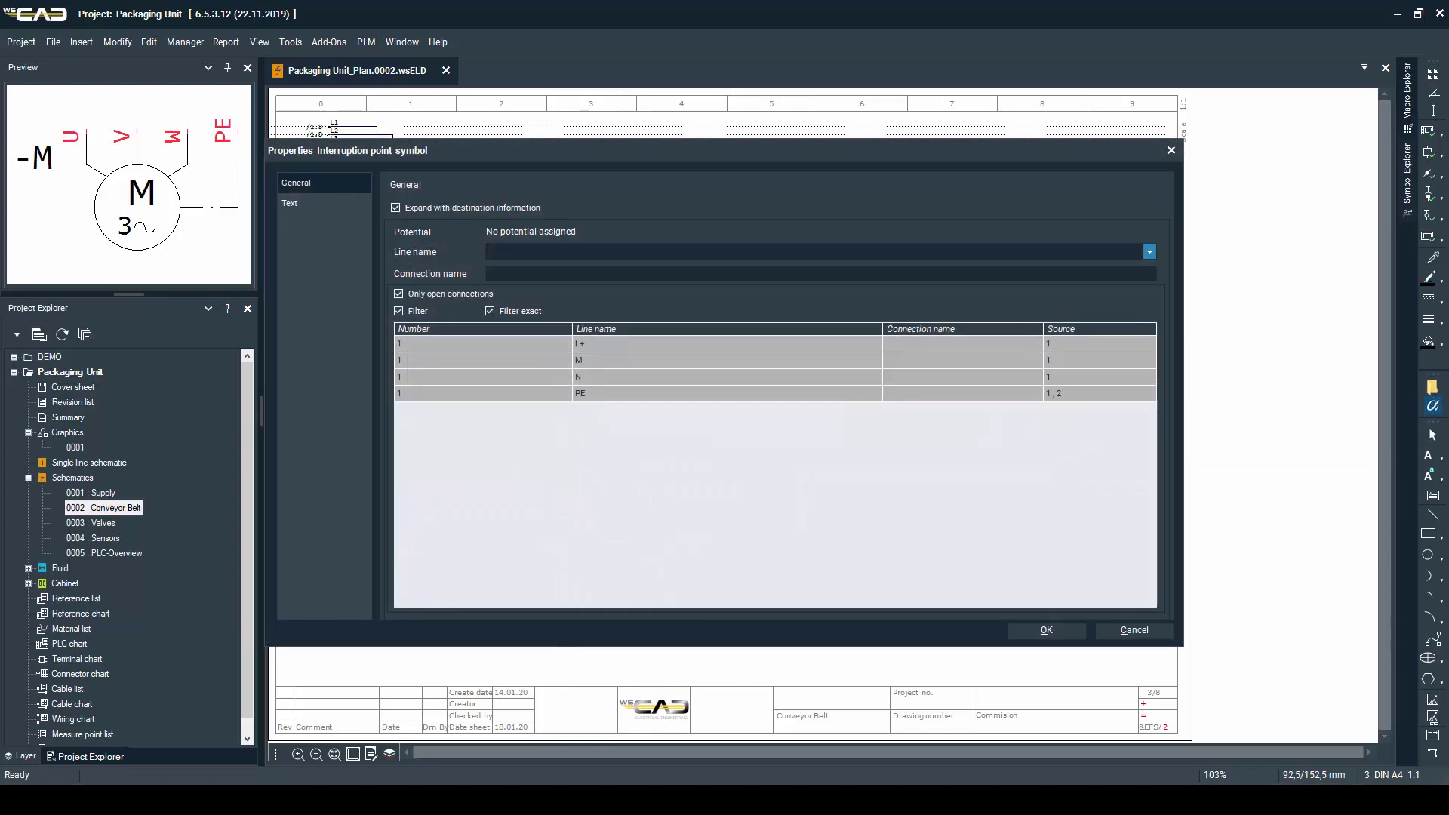
{"action": "double_click", "coordinate": [626, 364]}
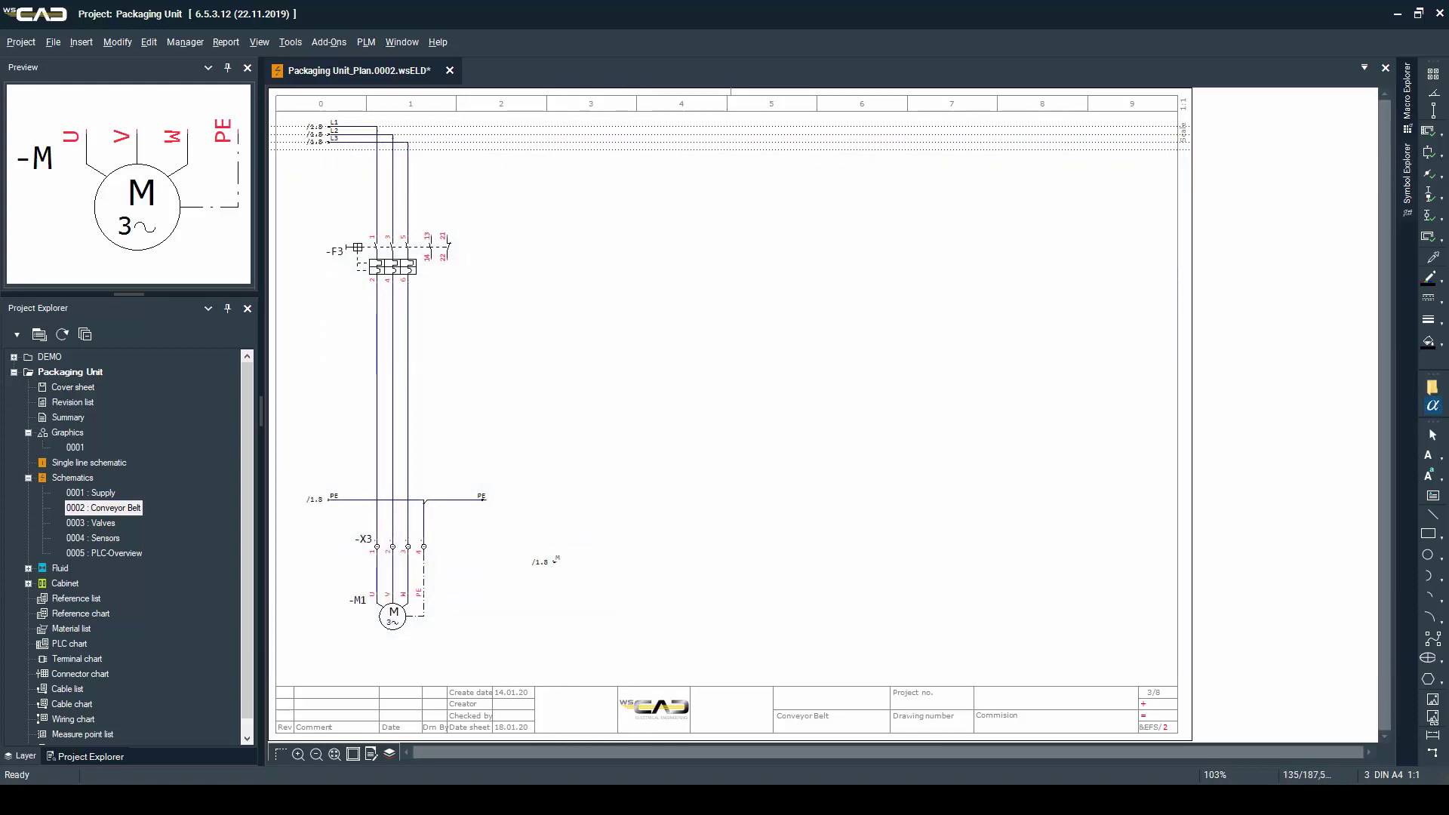
{"action": "left_click", "coordinate": [688, 561]}
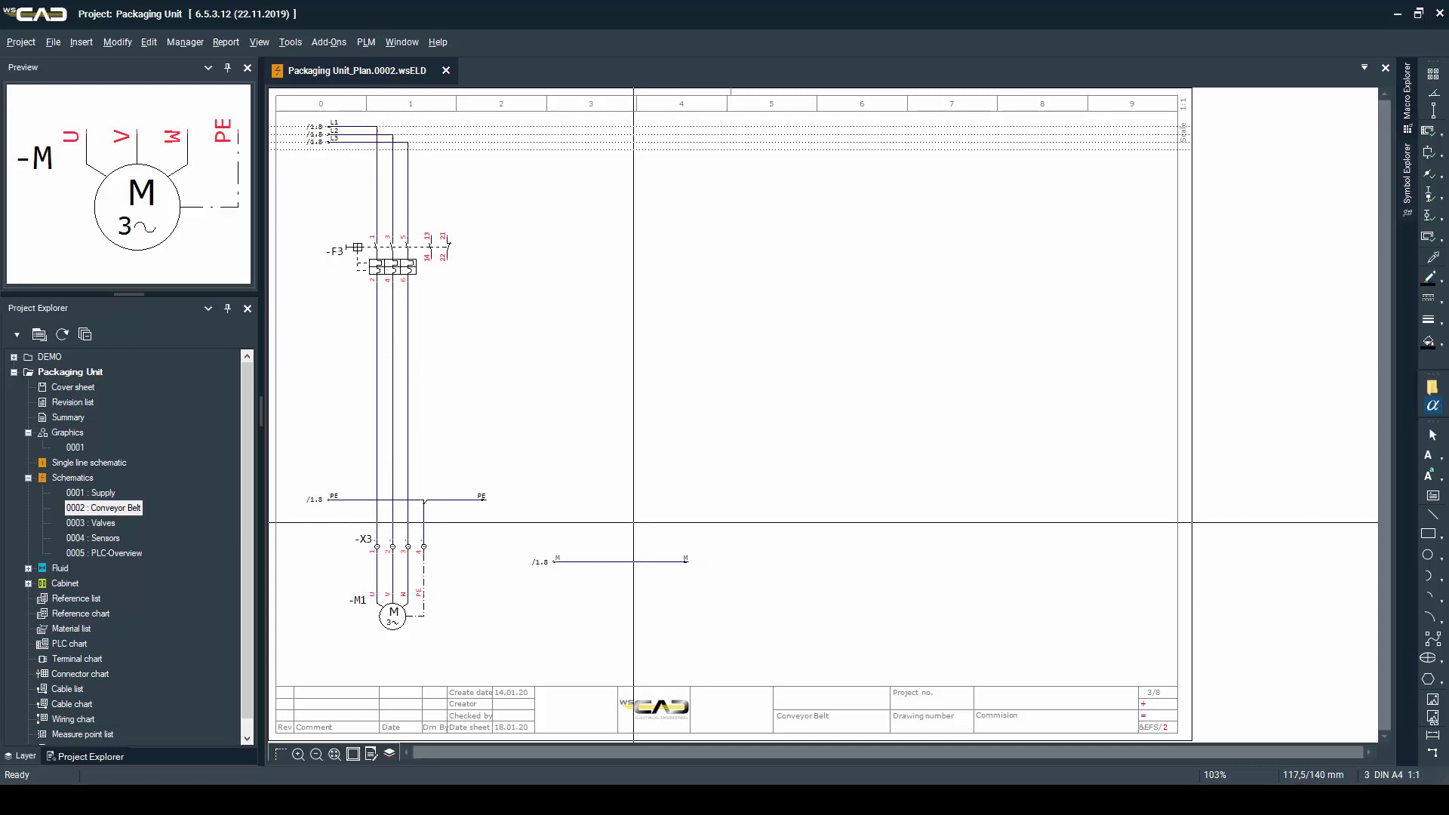
- Insert contactor 3RT2015-1BB42 as a coil in column 3, directly above the M line
{"action": "key", "text": "a"}
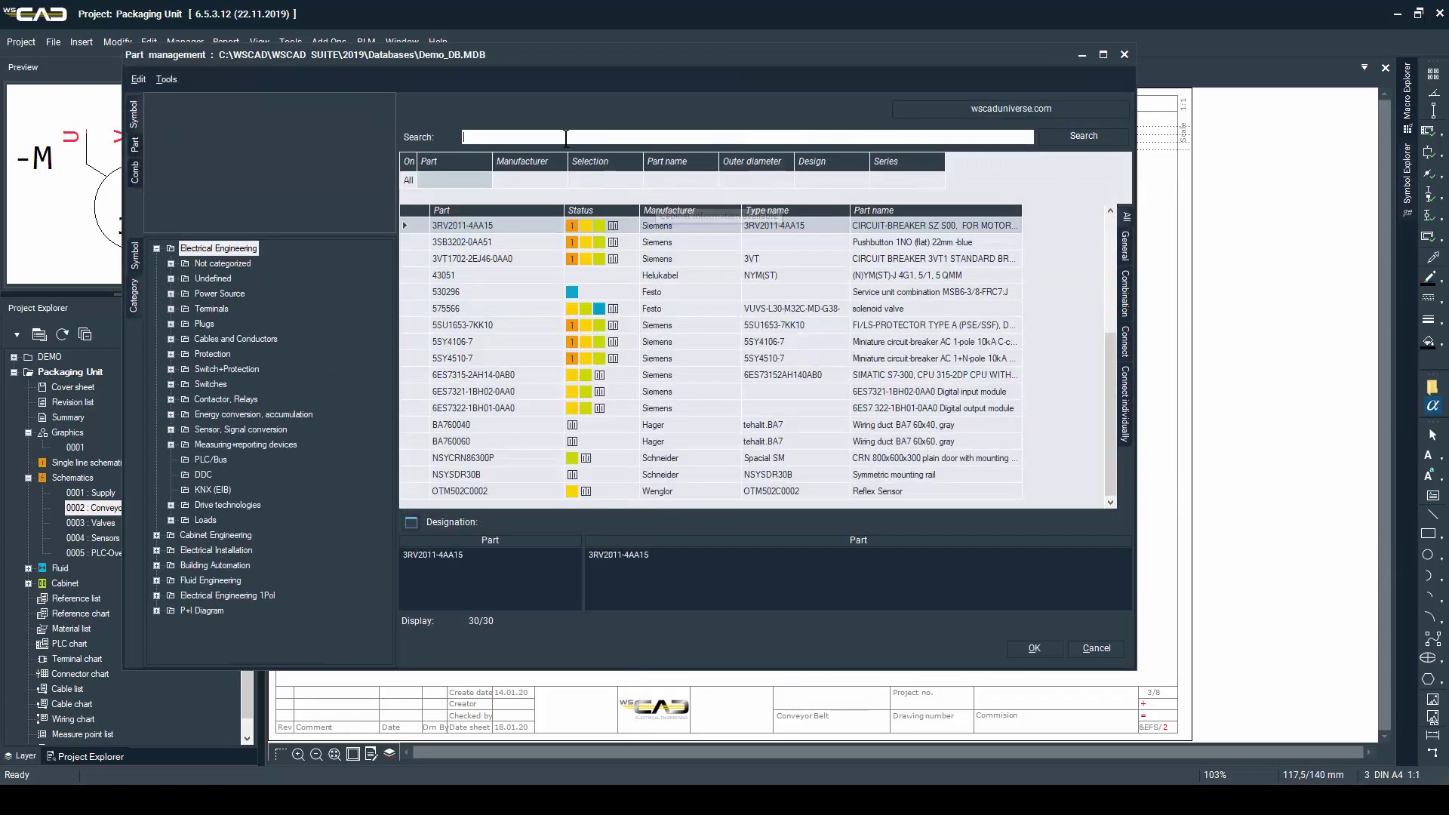
{"action": "type", "text": "3RT2015-1BB42"}
{"action": "key", "text": "Return"}
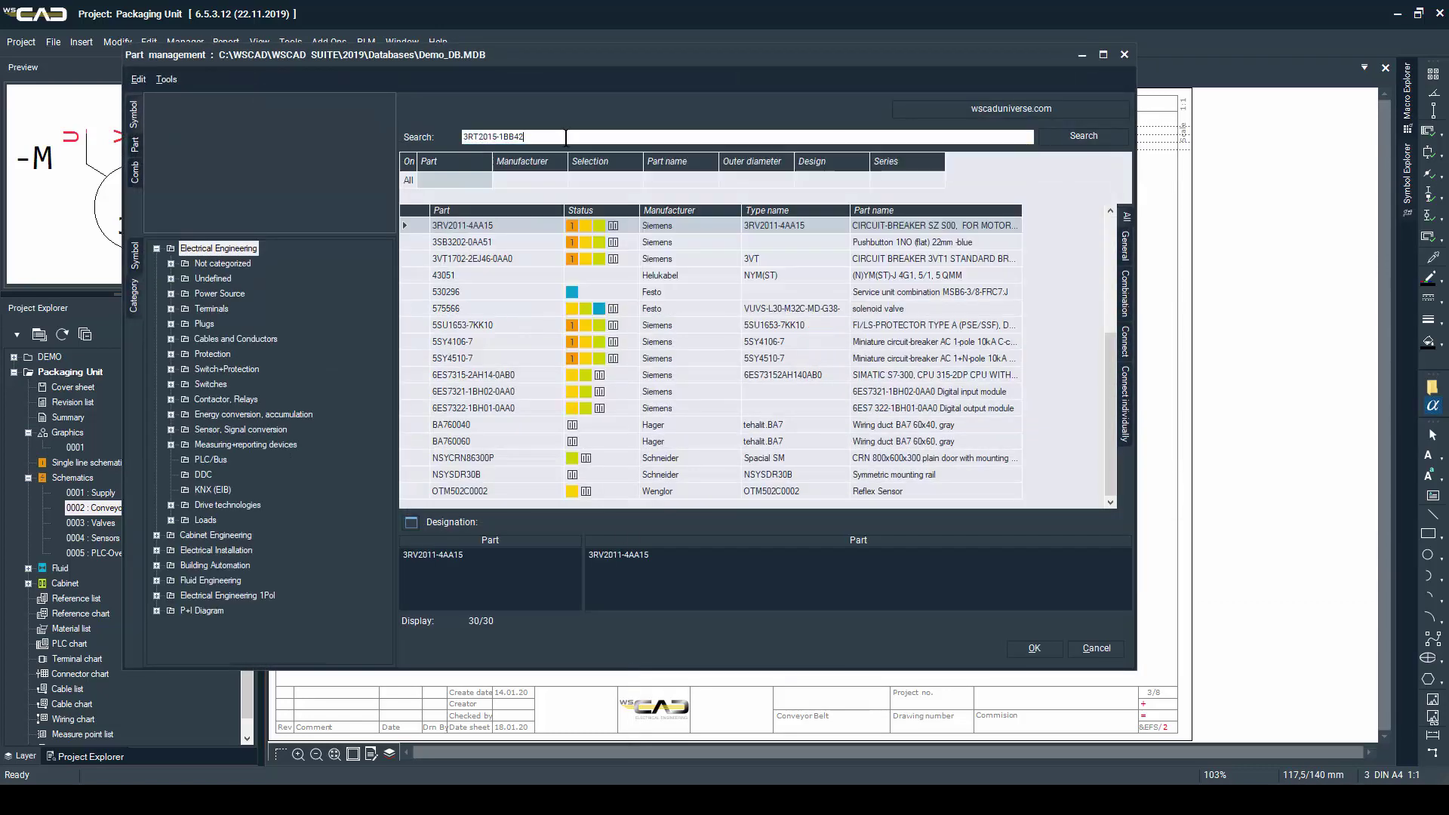
{"action": "key", "text": "Return"}
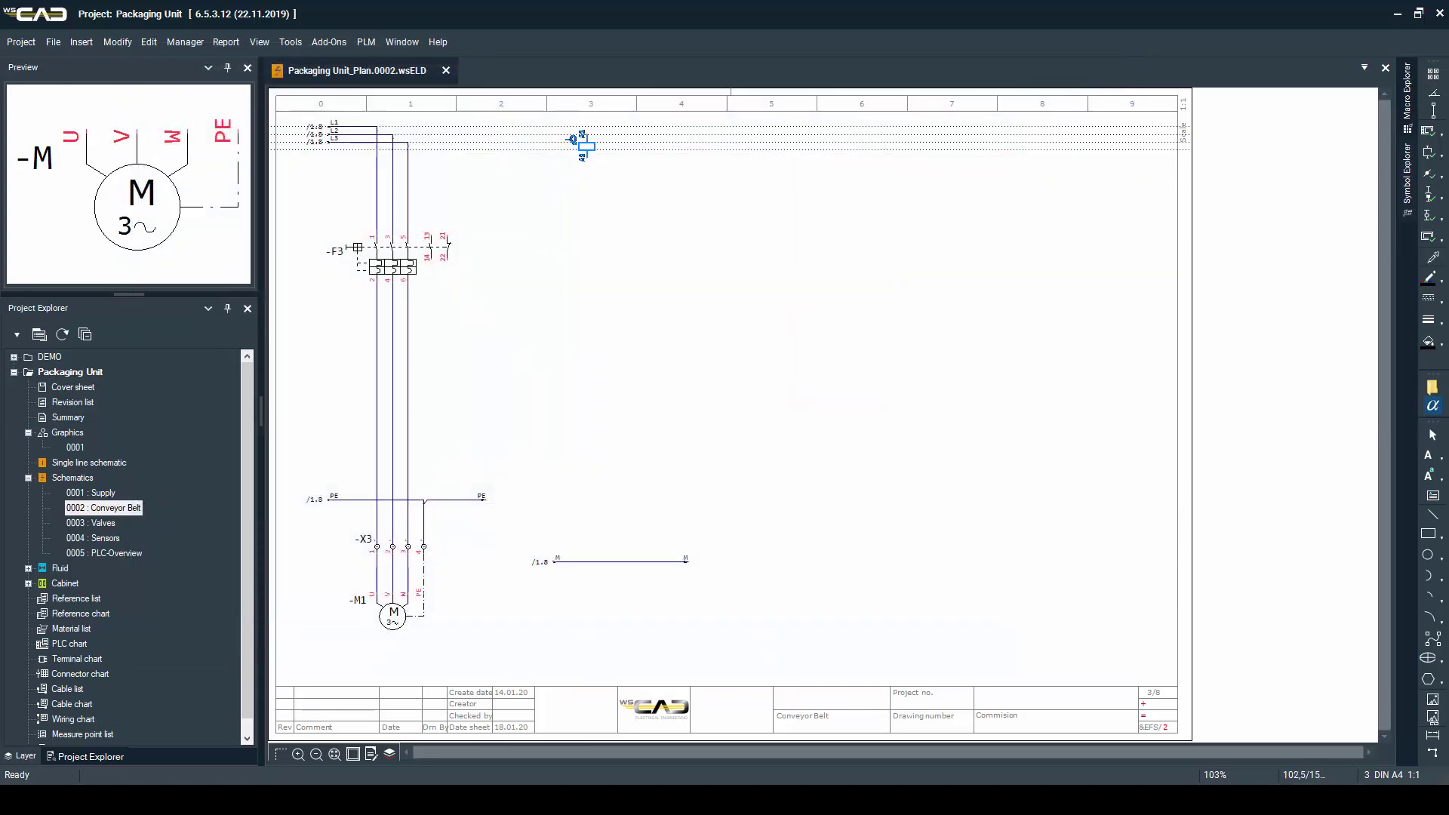
{"action": "left_click", "coordinate": [617, 507]}
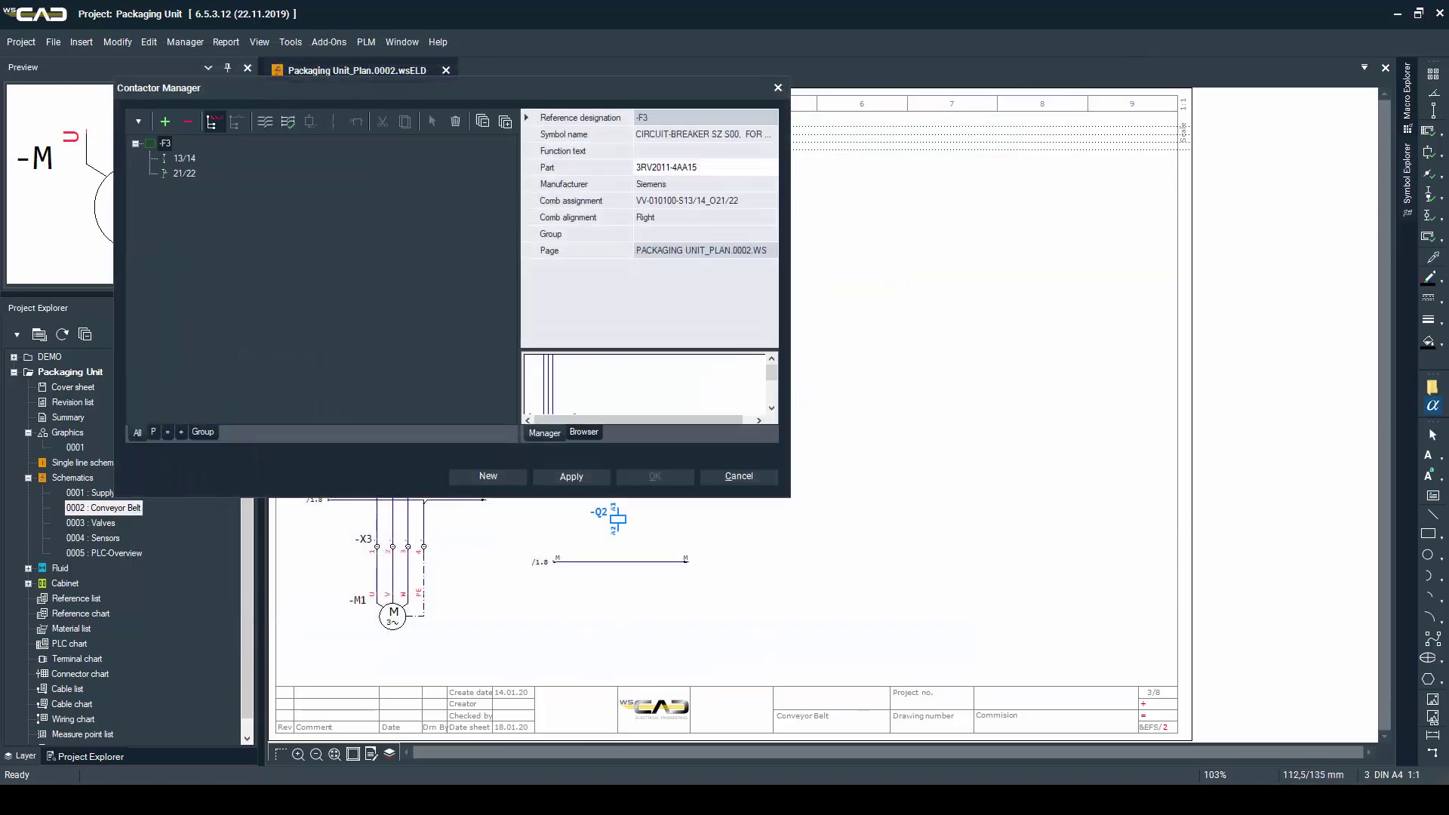
{"action": "key", "text": "Return"}
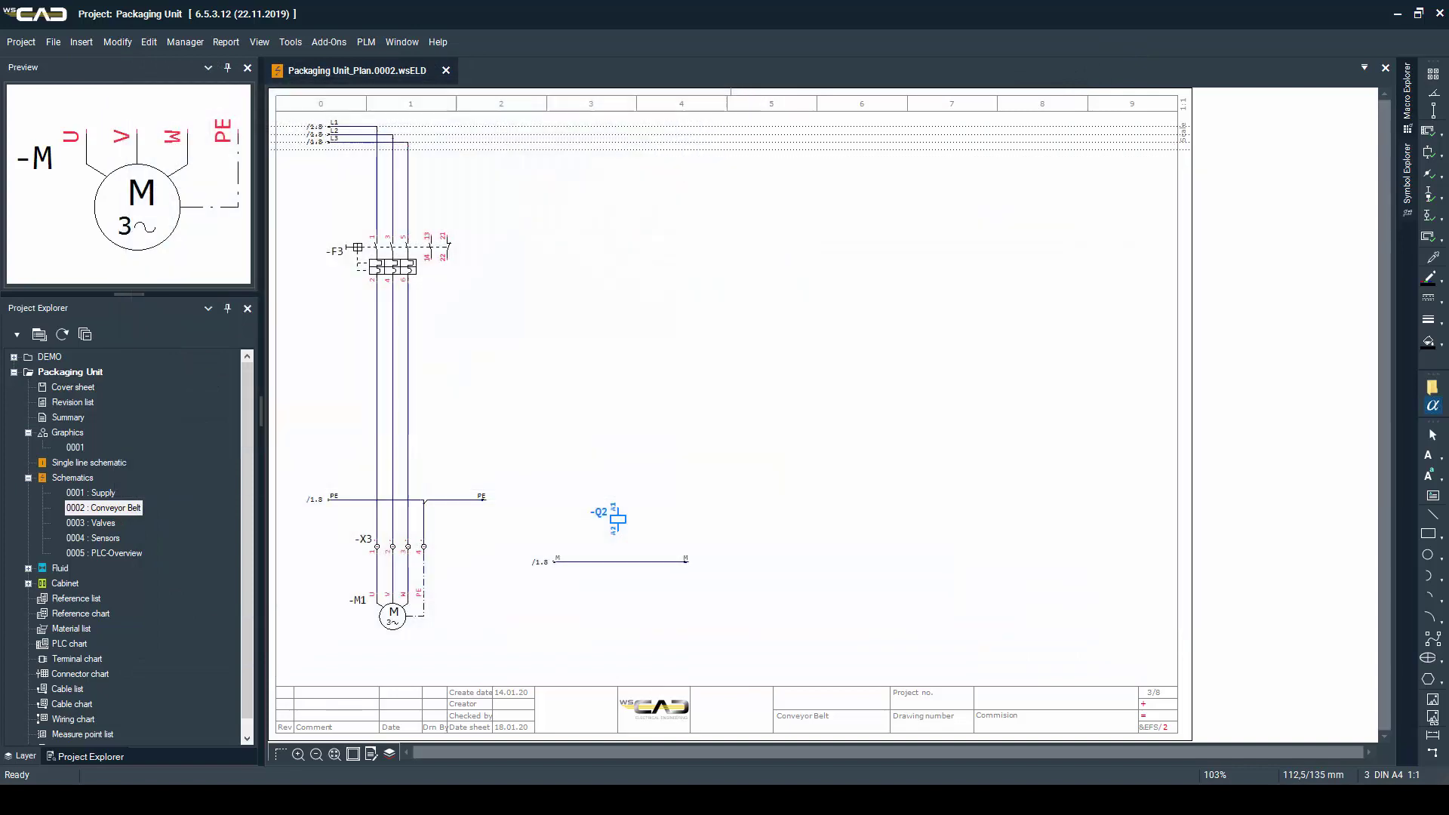
- Place contactor Q2's power contact 1/2/3/4/5/6 on the three motor lines in column 1, between breaker F3 and terminals X3
{"action": "right_click", "coordinate": [615, 483]}
{"action": "left_click", "coordinate": [660, 437]}
{"action": "right_click", "coordinate": [194, 205]}
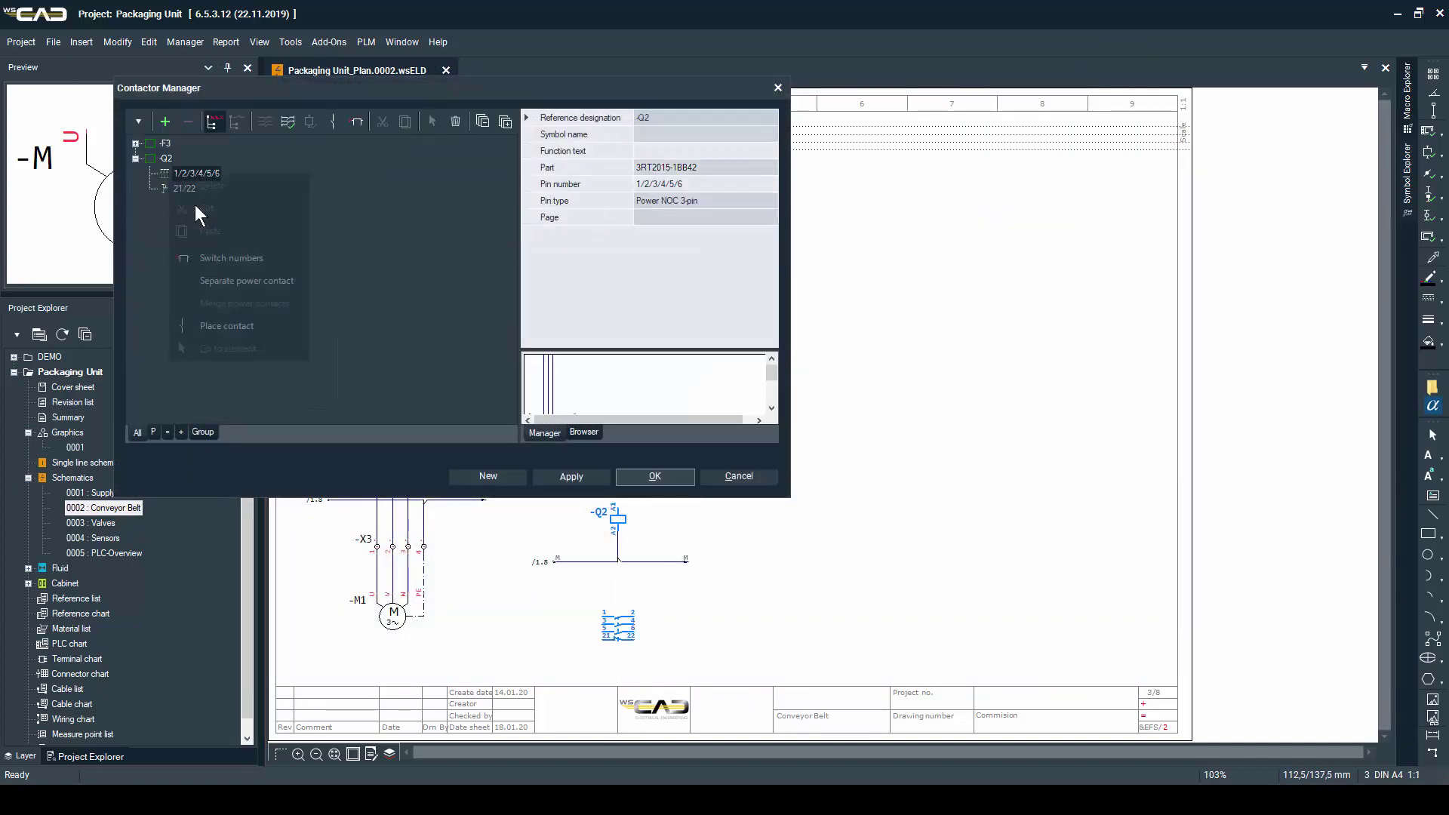
{"action": "left_click", "coordinate": [220, 323]}
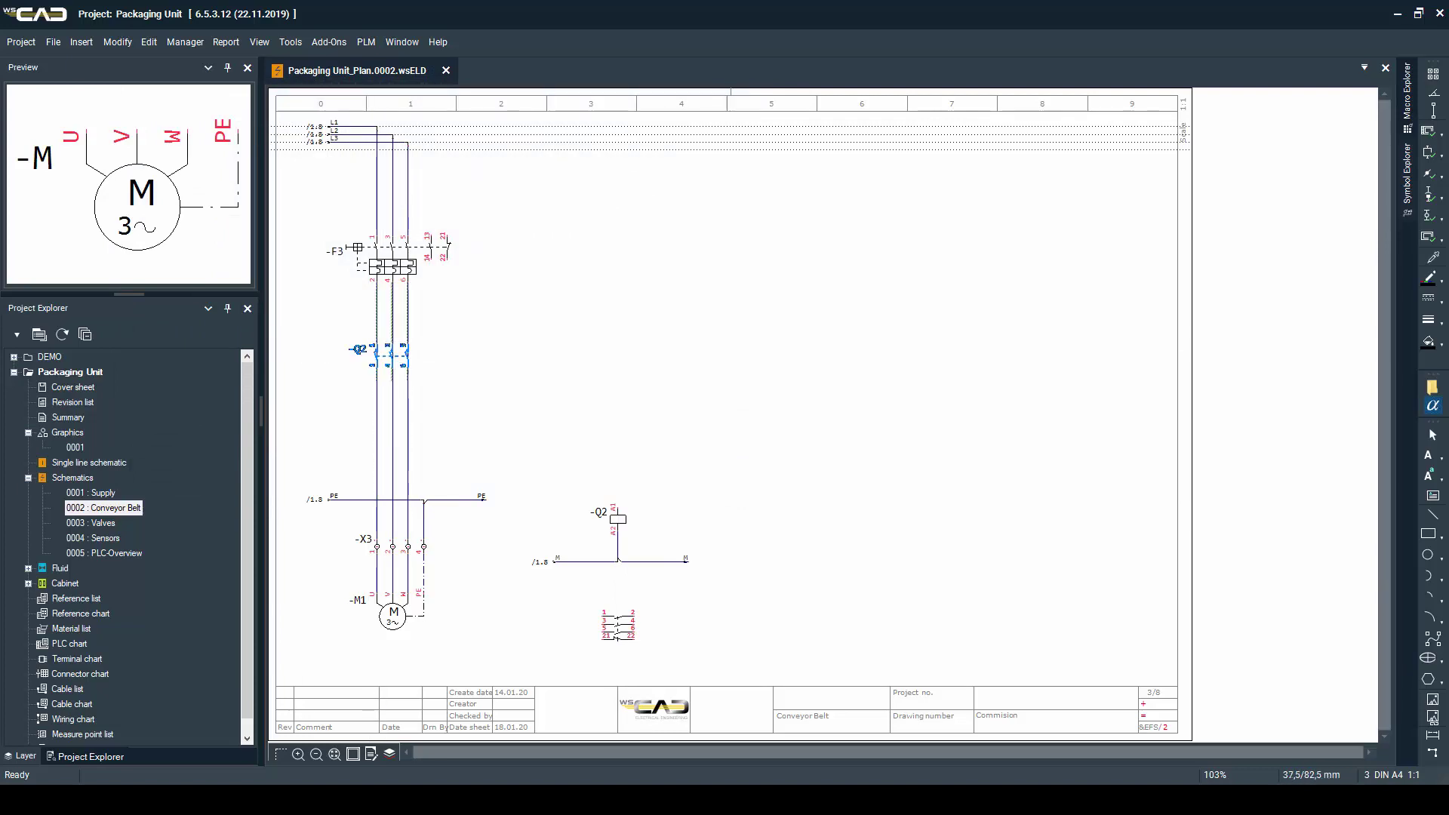
{"action": "left_click", "coordinate": [377, 344]}
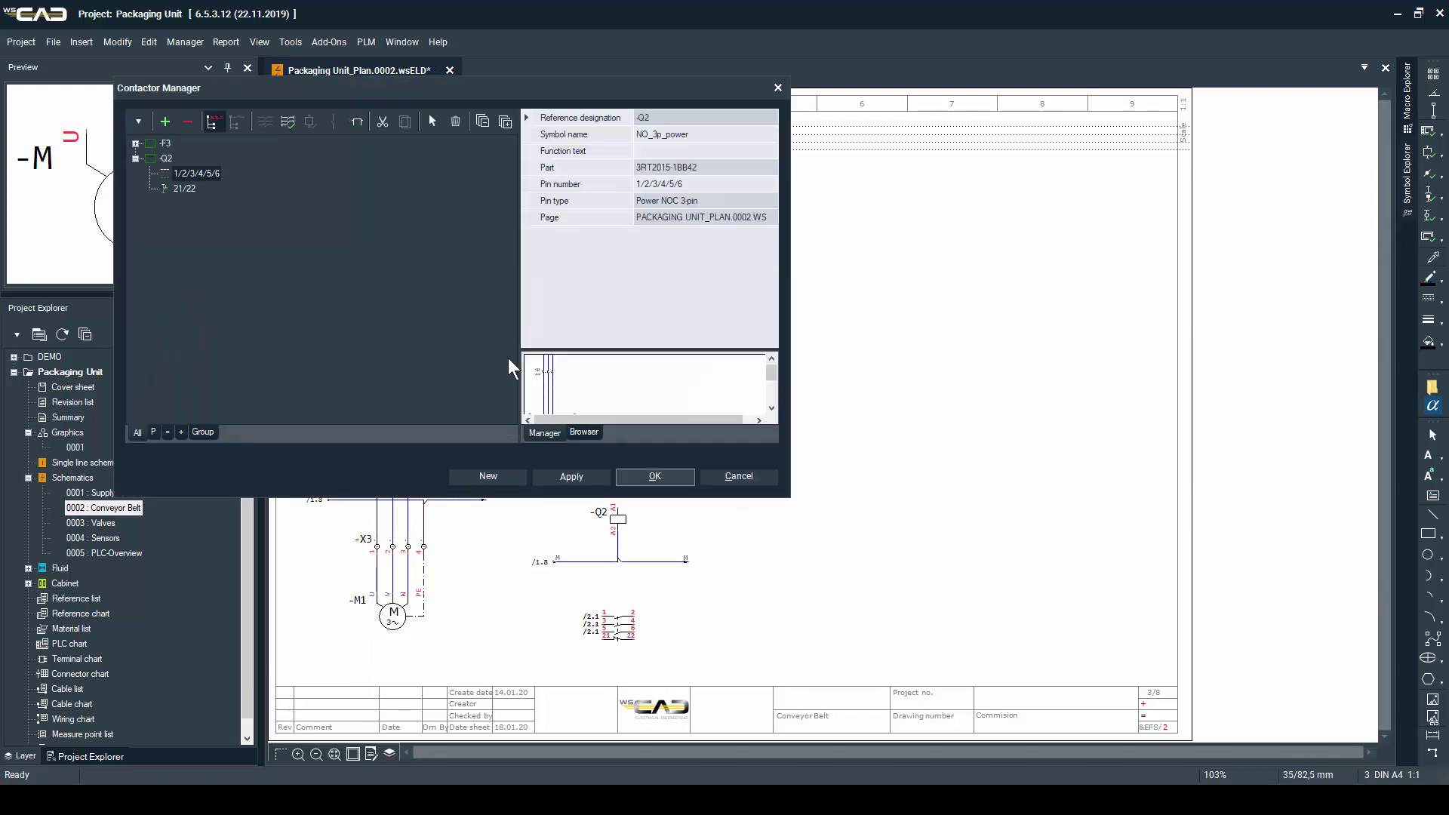
{"action": "left_click", "coordinate": [650, 475]}
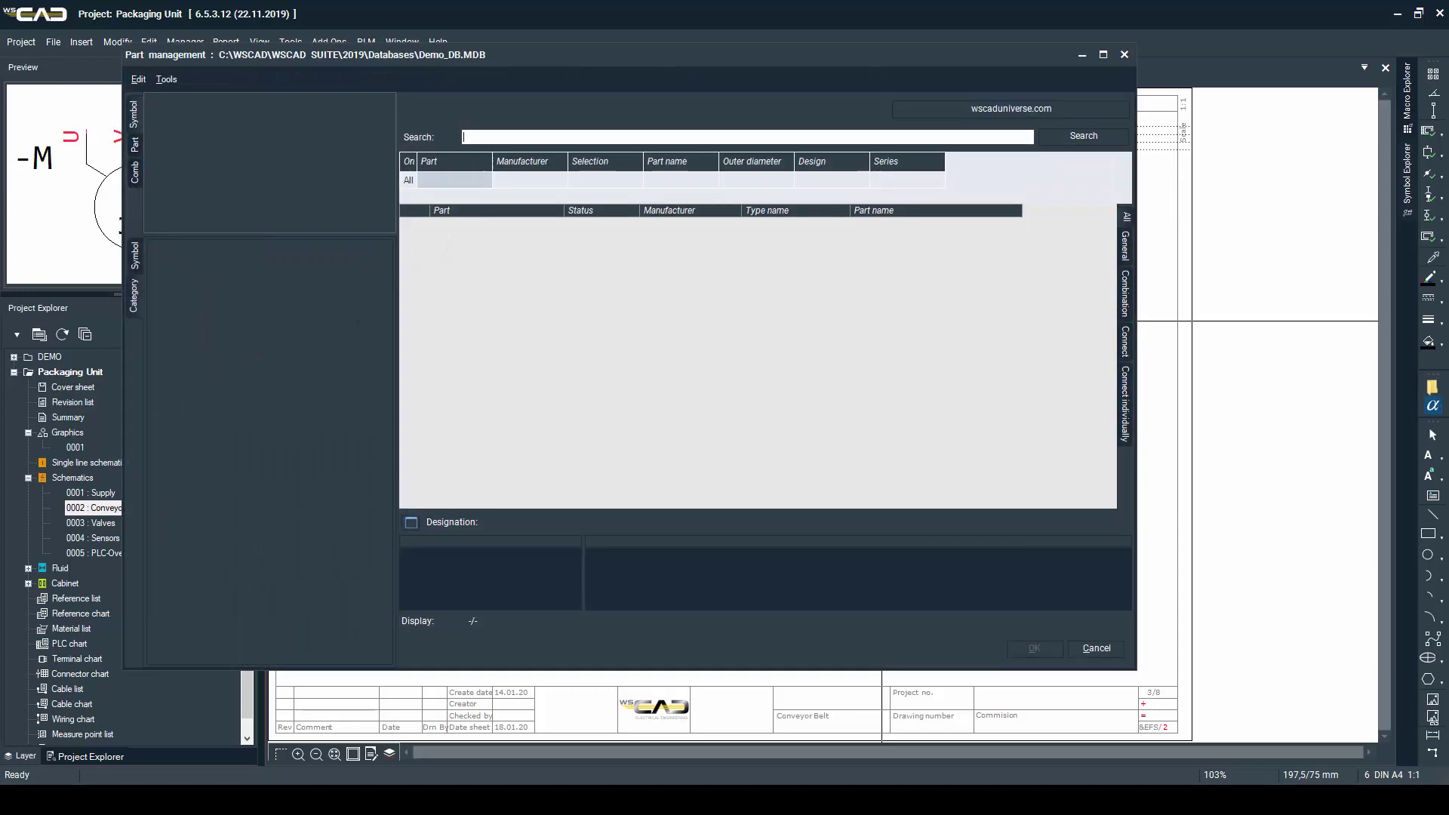
- Insert pushbutton 3SB3202-0AA51 in the upper part of column 6
{"action": "type", "text": "3sb"}
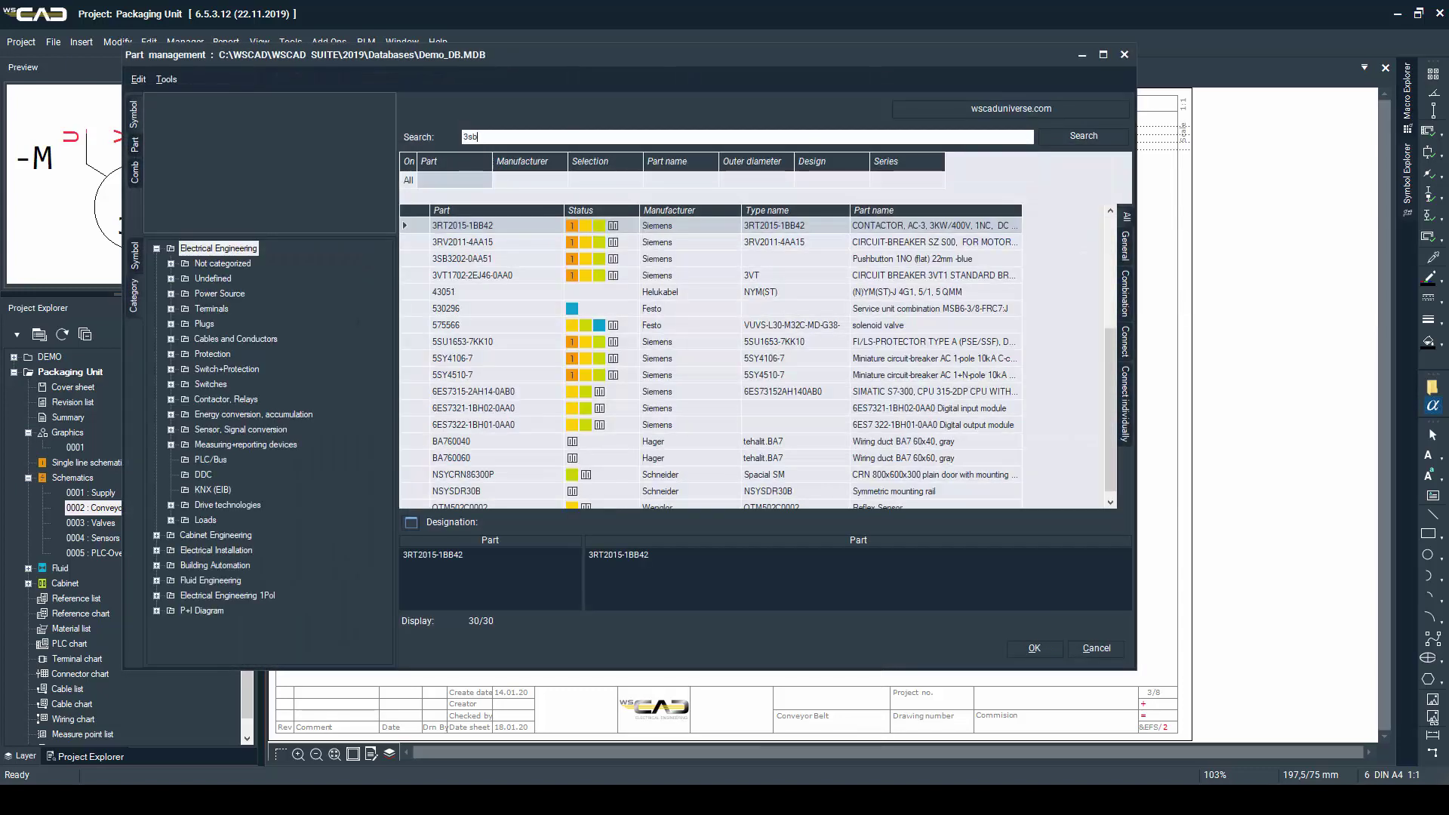
{"action": "type", "text": "3"}
{"action": "key", "text": "Down"}
{"action": "key", "text": "Return"}
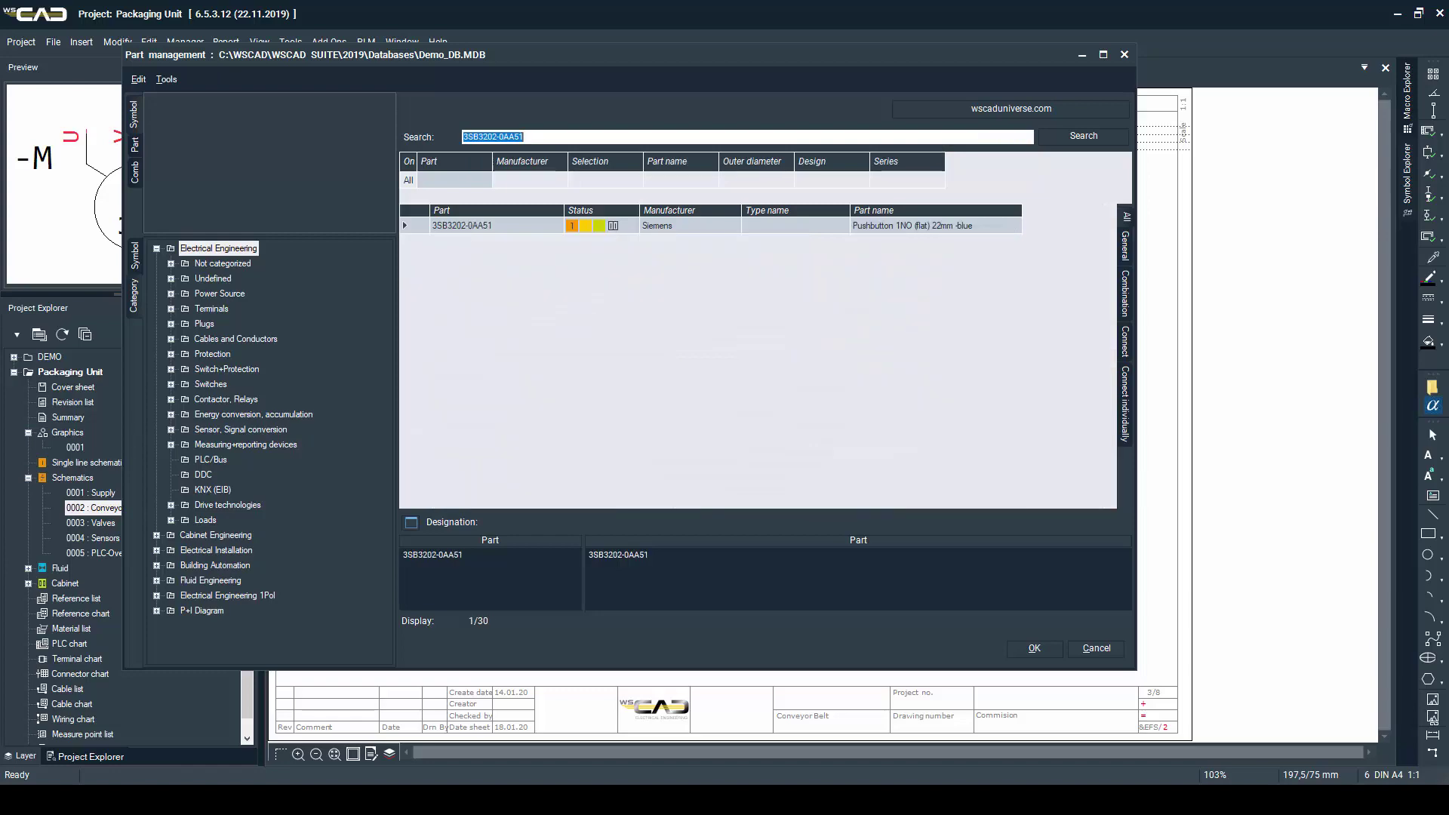
{"action": "key", "text": "Return"}
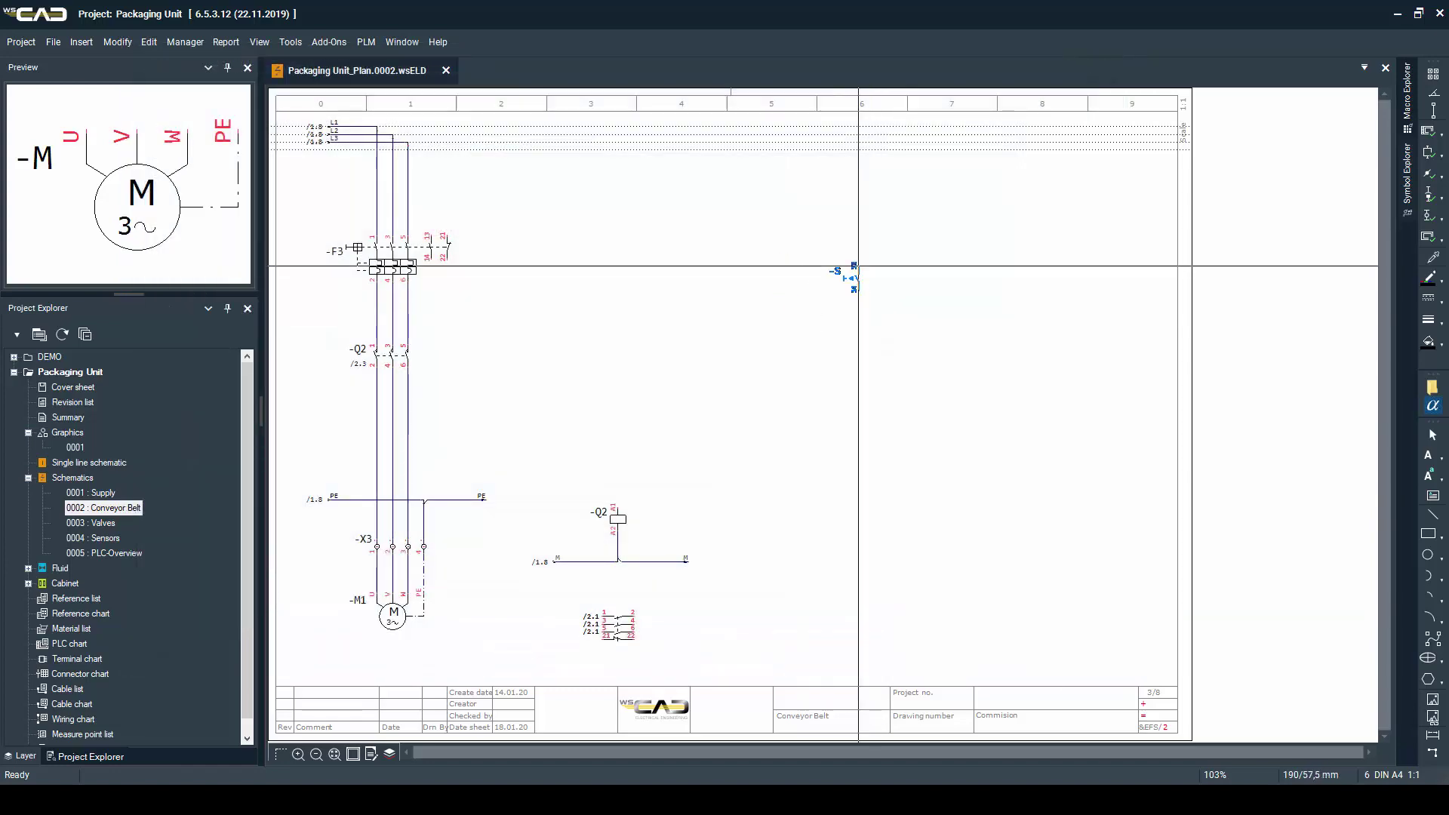
{"action": "left_click", "coordinate": [858, 265]}
{"action": "key", "text": "Return"}
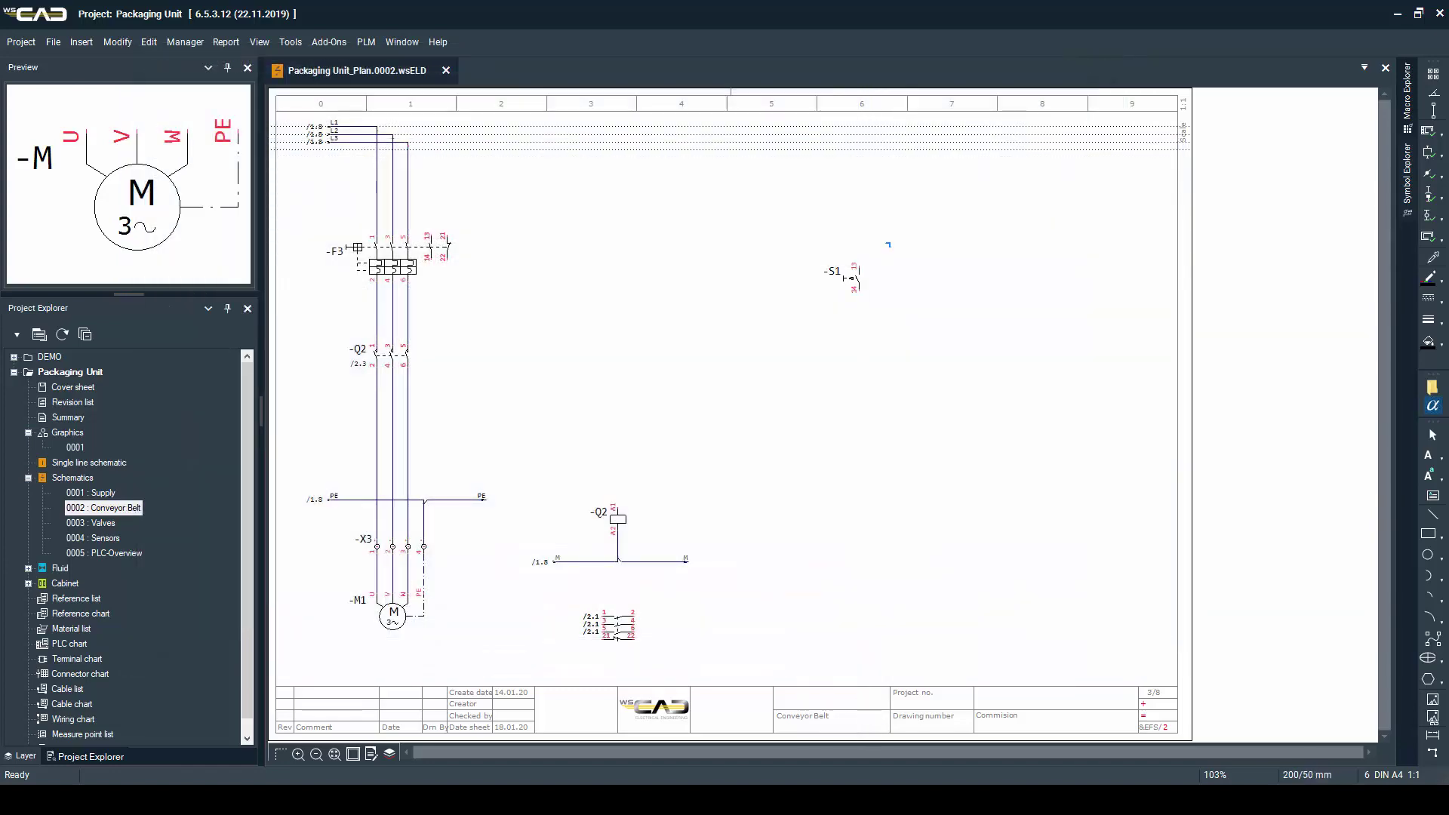
- Draw an L+ line below pushbutton S1 with interruption points at columns 6 and 9, and route S1's upper pin around to it
{"action": "key", "text": "space"}
{"action": "left_click", "coordinate": [858, 243]}
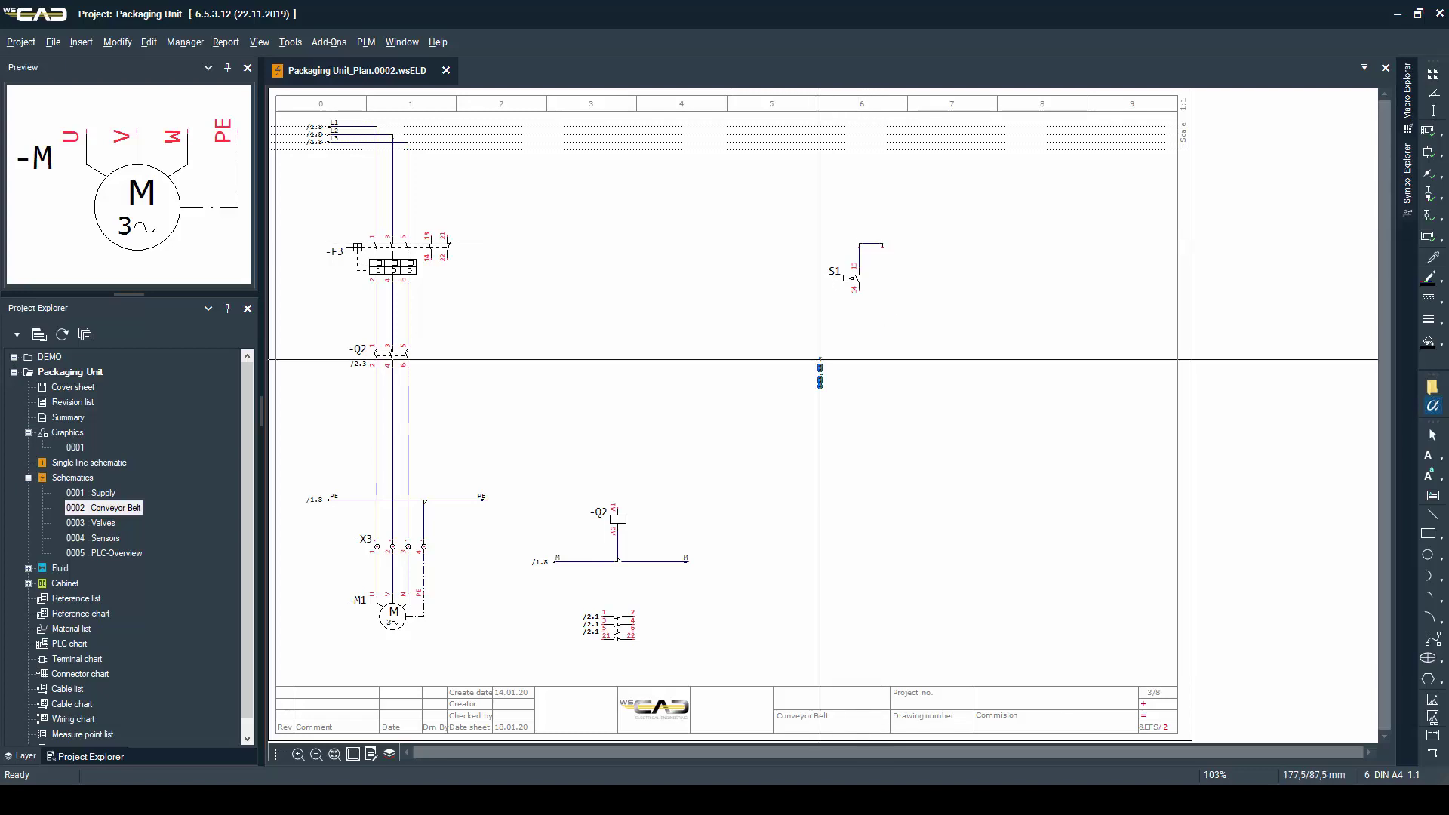
{"action": "key", "text": "space"}
{"action": "left_click", "coordinate": [819, 360]}
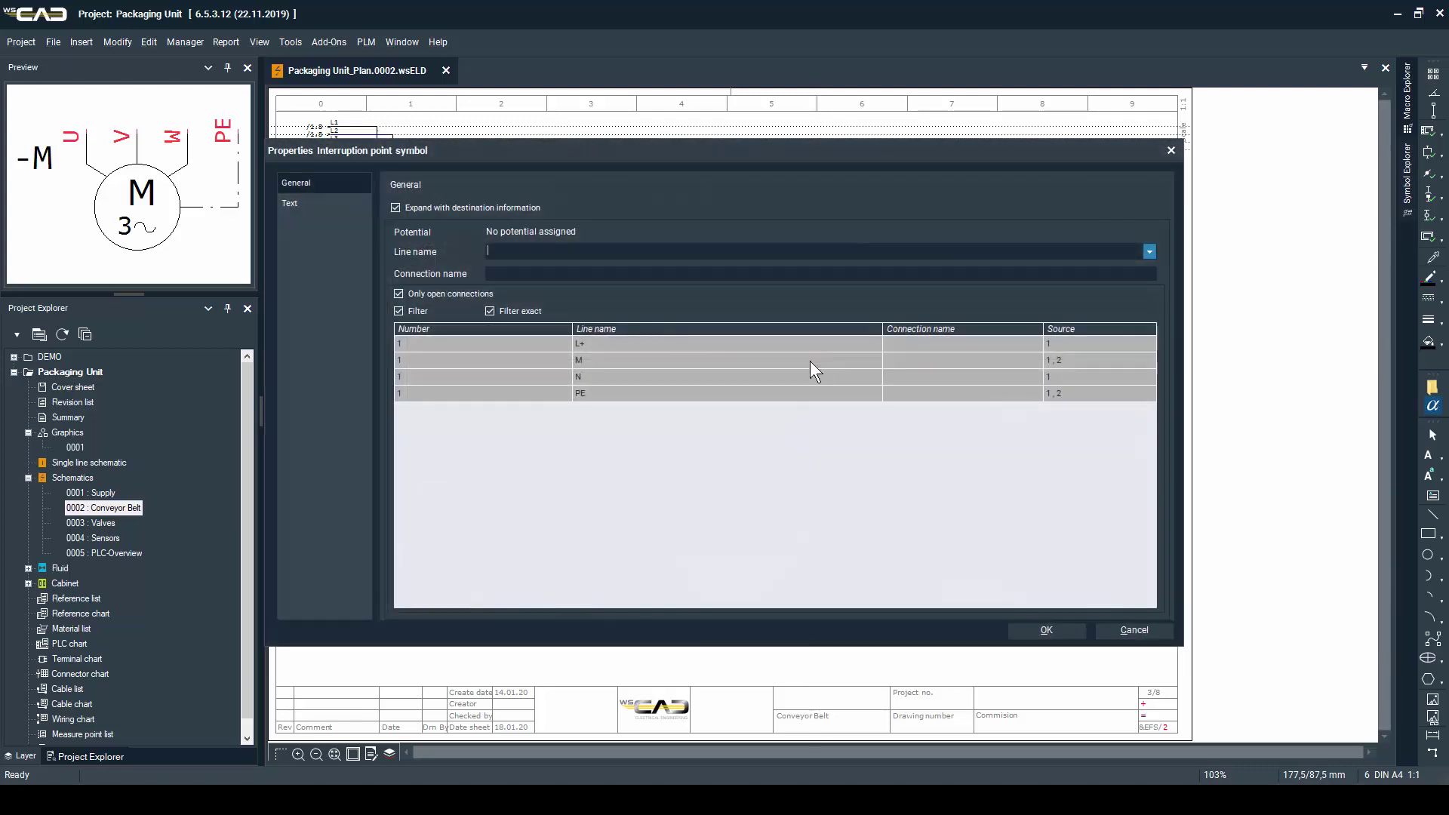
{"action": "double_click", "coordinate": [654, 351]}
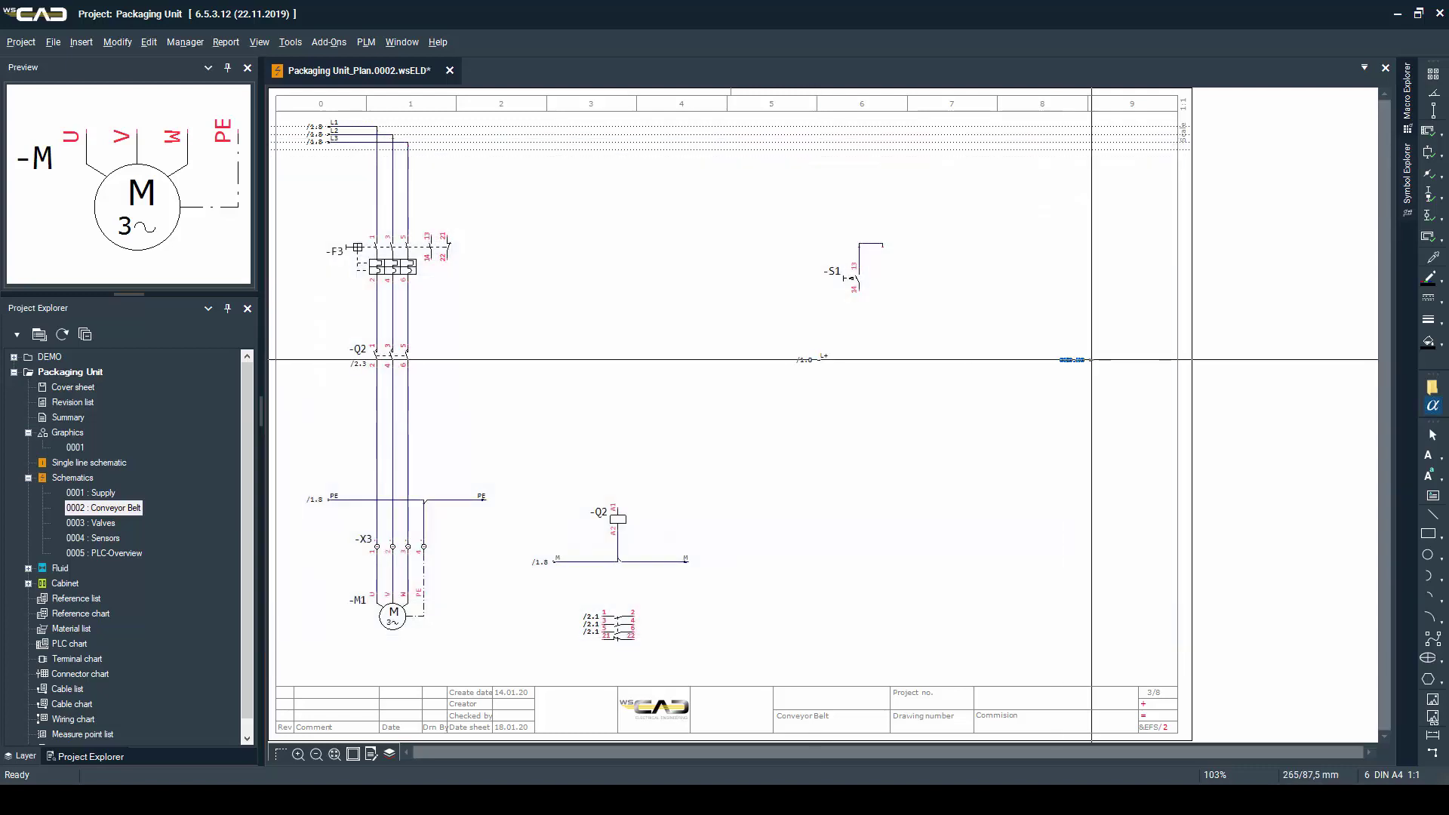
{"action": "left_click", "coordinate": [1091, 360]}
{"action": "left_click", "coordinate": [882, 359]}
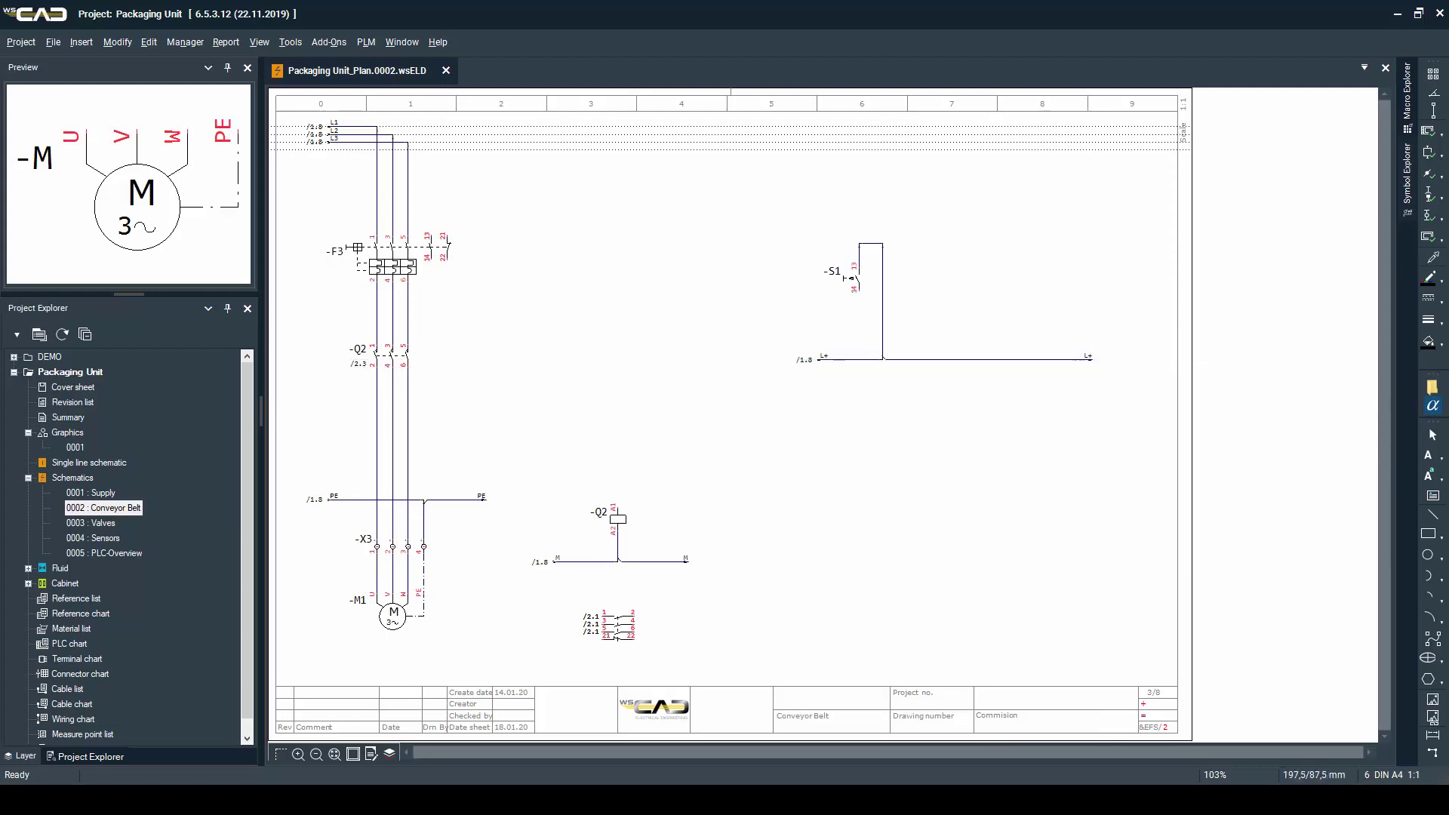
- Insert the SIMATIC S7-300 CPU 6ES7315-2AH14-0AB0 as a new PLC device on the PLC-Overview page, at column 2
{"action": "double_click", "coordinate": [76, 553]}
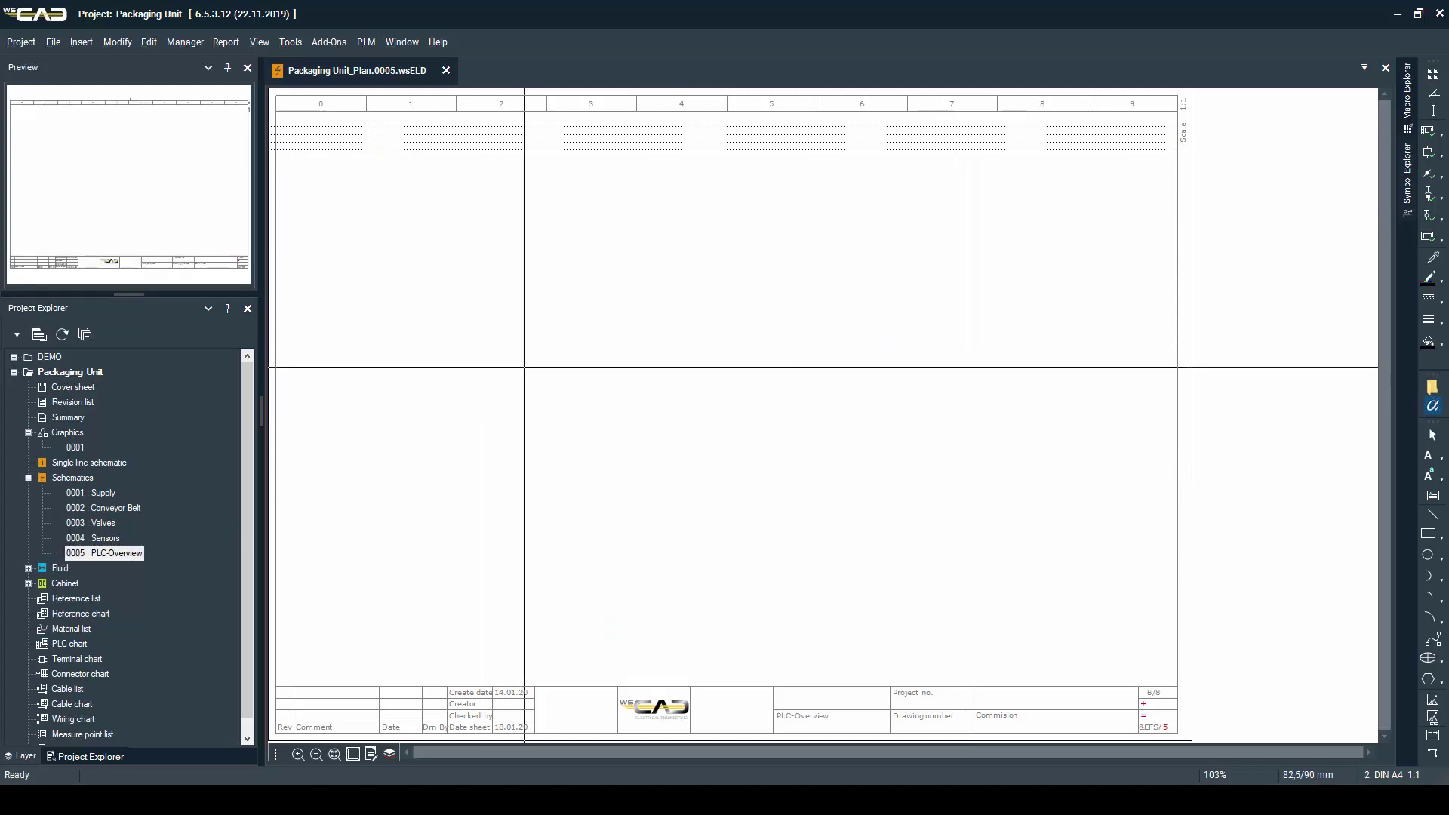
{"action": "key", "text": "a"}
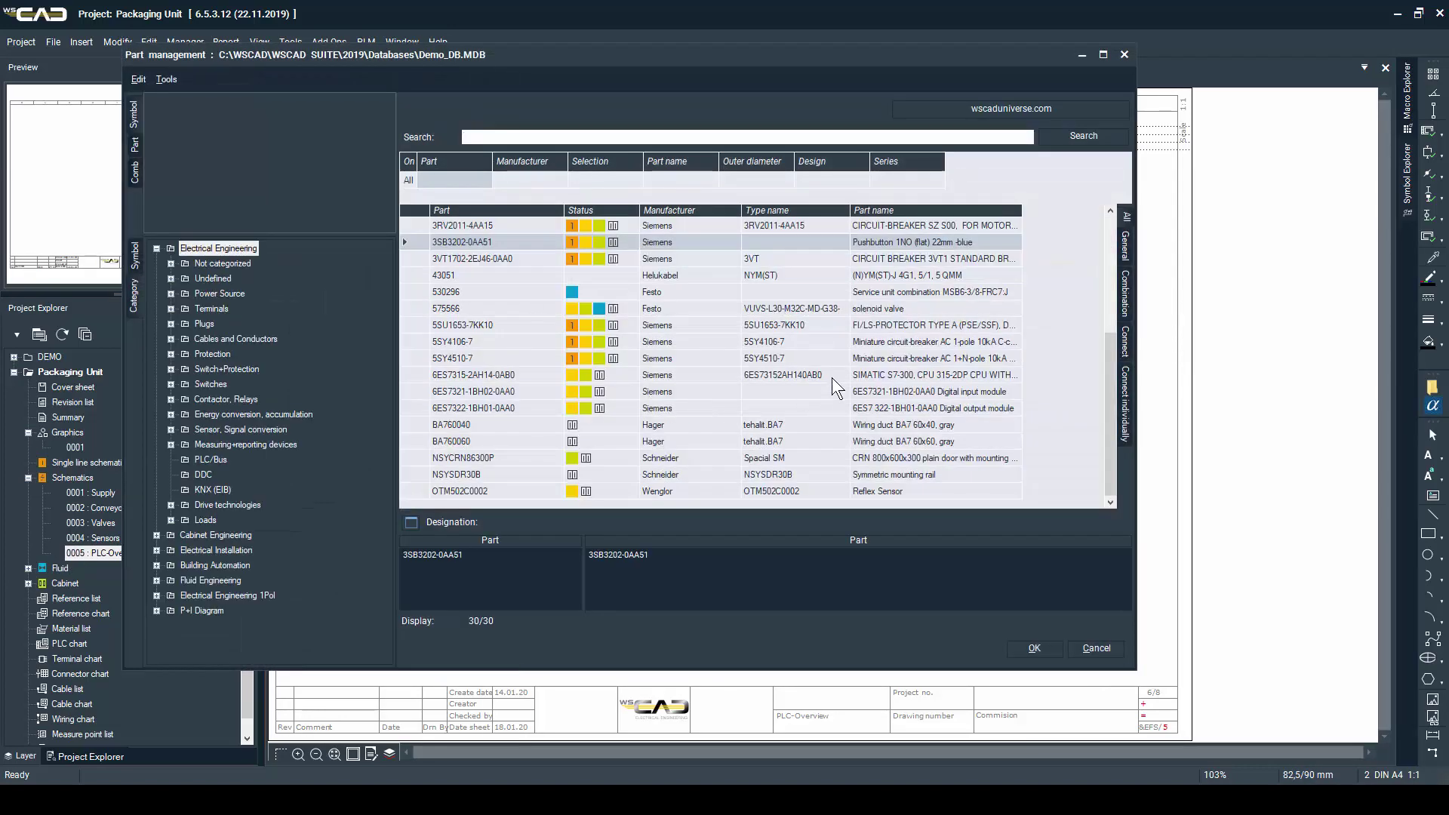
{"action": "double_click", "coordinate": [830, 374]}
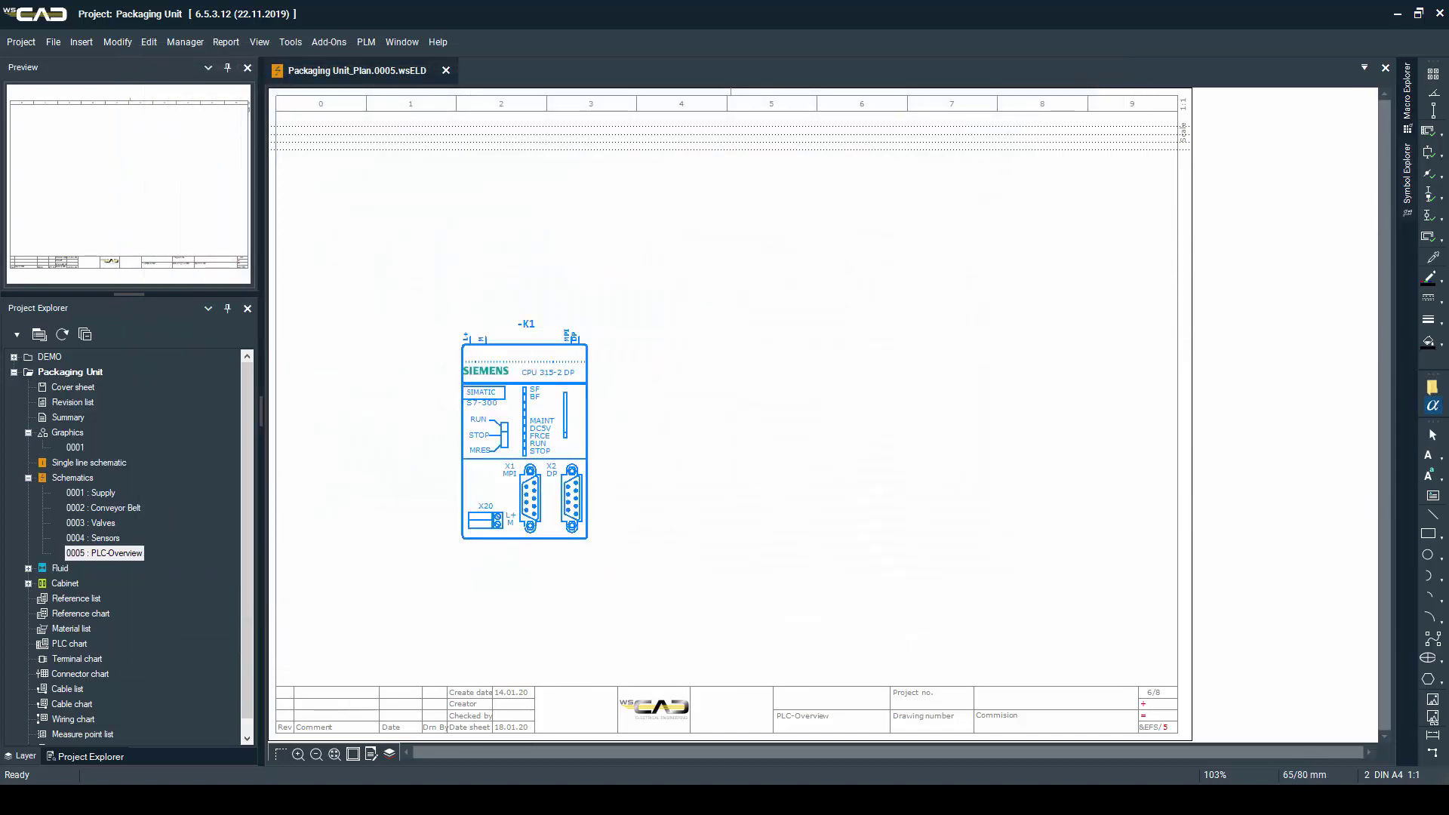
{"action": "left_click", "coordinate": [463, 337]}
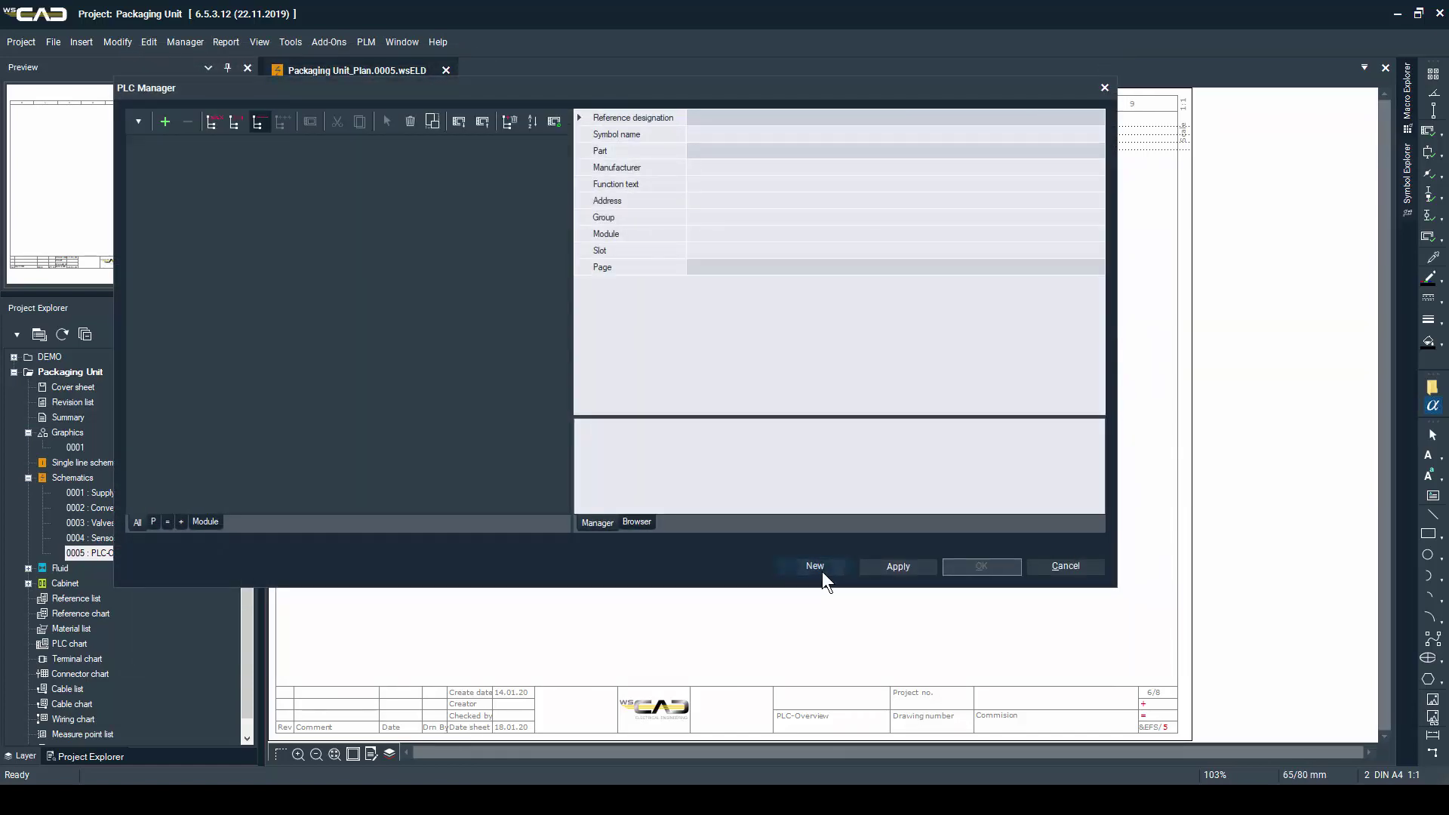
{"action": "left_click", "coordinate": [822, 572]}
{"action": "key", "text": "Return"}
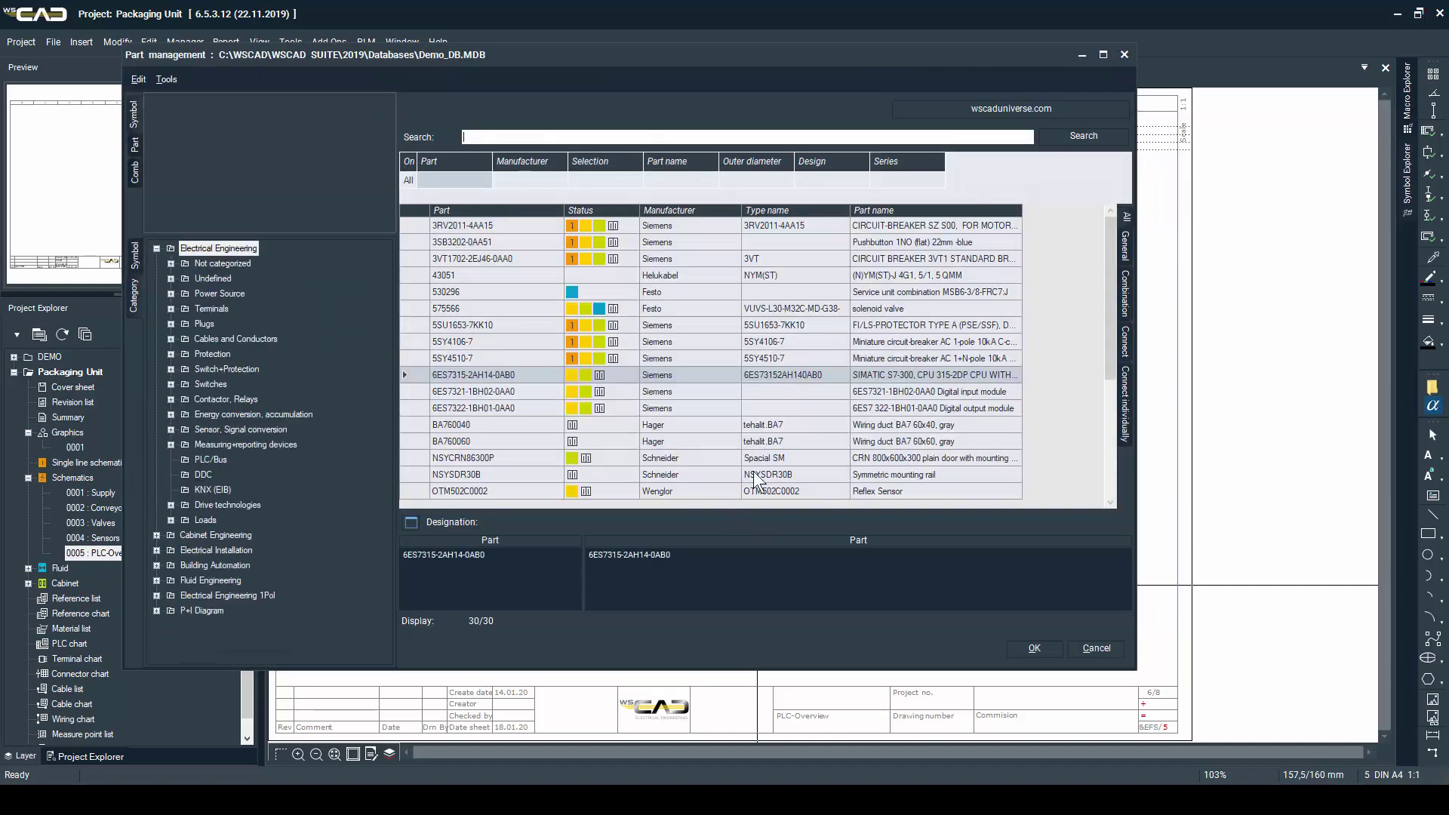
- Insert digital input module 6ES7321-1BH02-0AA0 as a new PLC device directly against the CPU's right edge
{"action": "left_click", "coordinate": [759, 391]}
{"action": "double_click", "coordinate": [672, 391]}
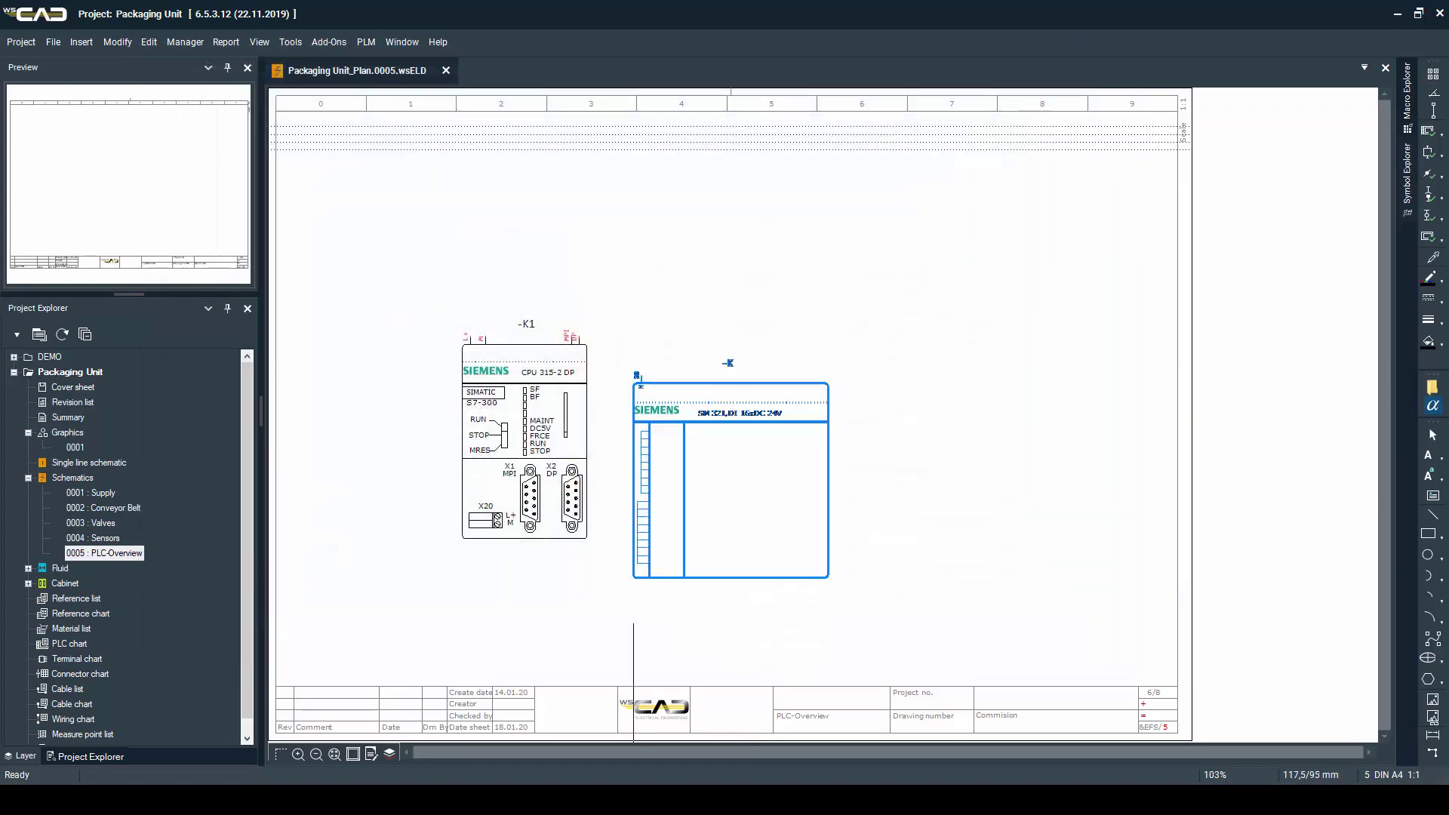
{"action": "left_click", "coordinate": [589, 341]}
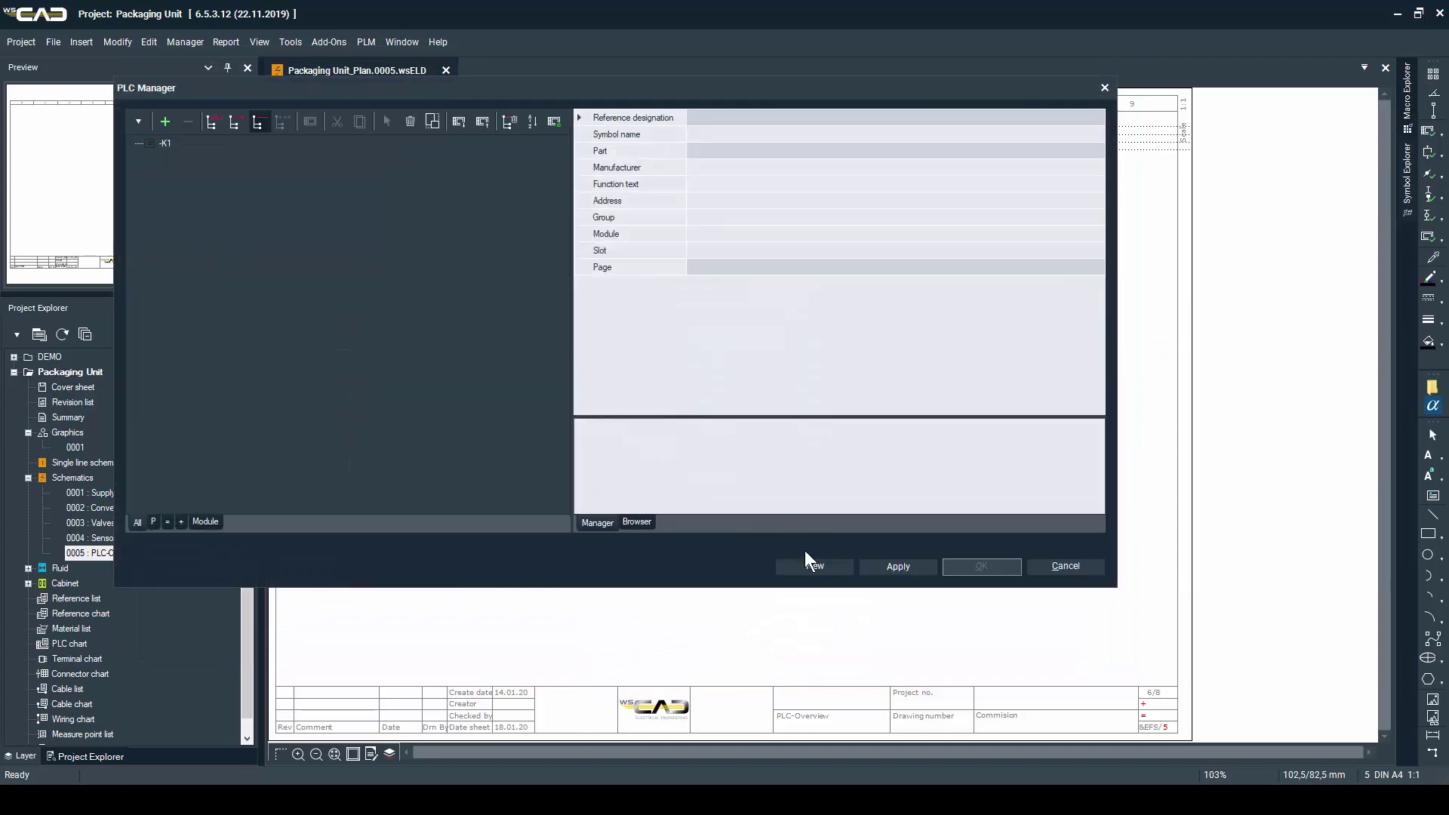
{"action": "left_click", "coordinate": [815, 566]}
{"action": "key", "text": "Return"}
{"action": "key", "text": "Return"}
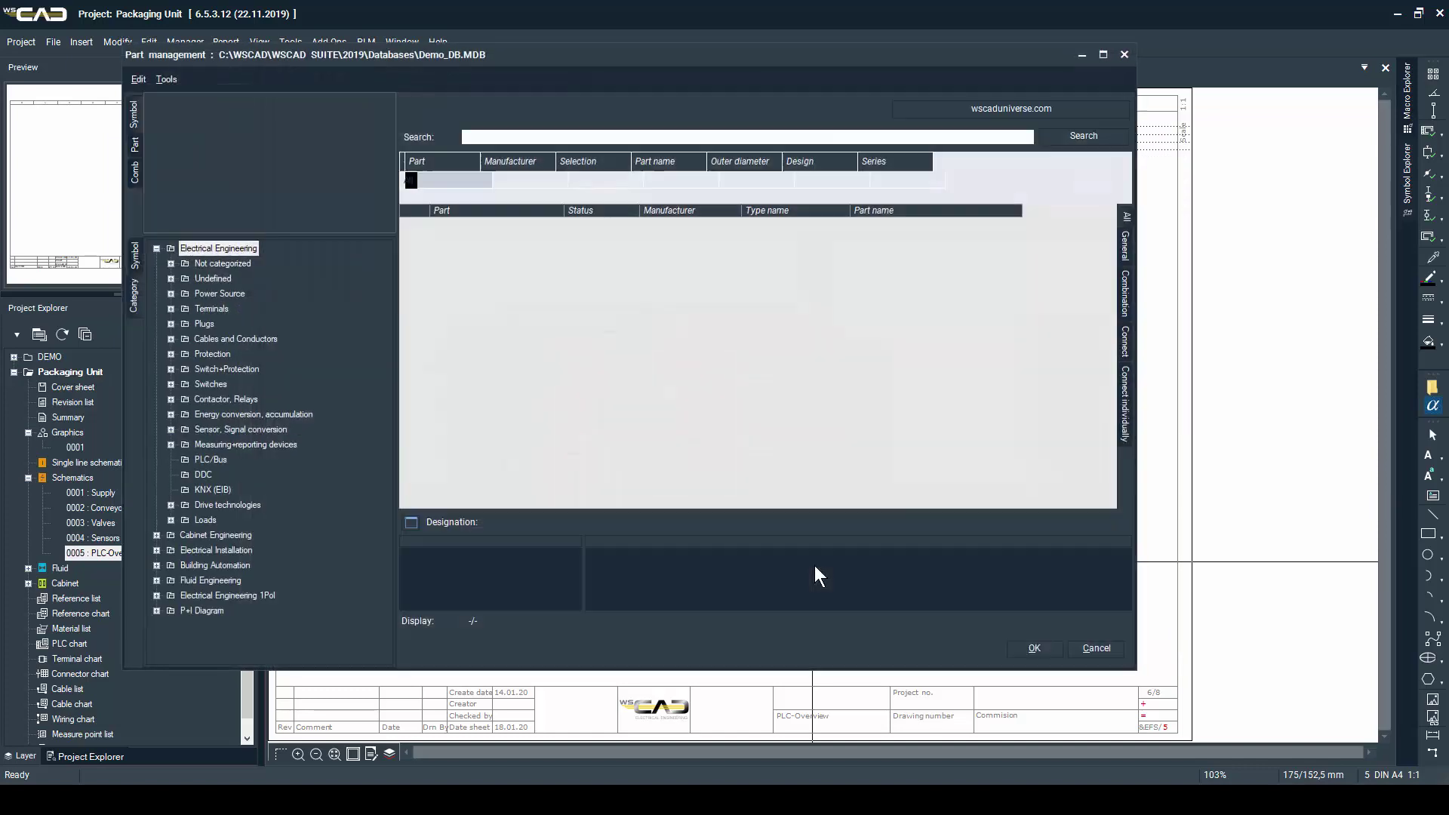
- Insert digital output module 6ES7322-1BH01-0AA0 as a new PLC device directly to the right of the input module
{"action": "left_click", "coordinate": [906, 411]}
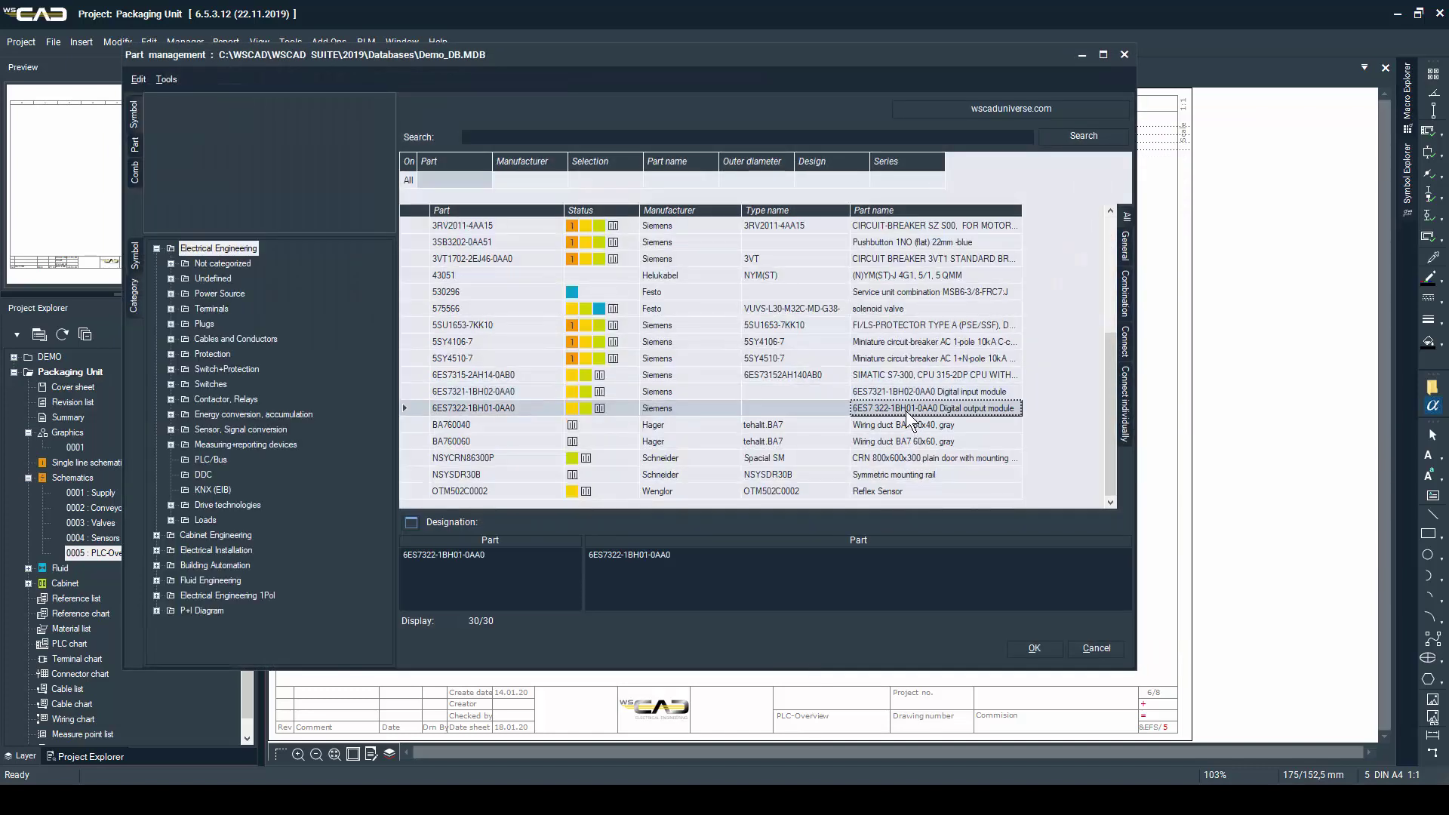
{"action": "double_click", "coordinate": [905, 411]}
{"action": "left_click", "coordinate": [815, 355]}
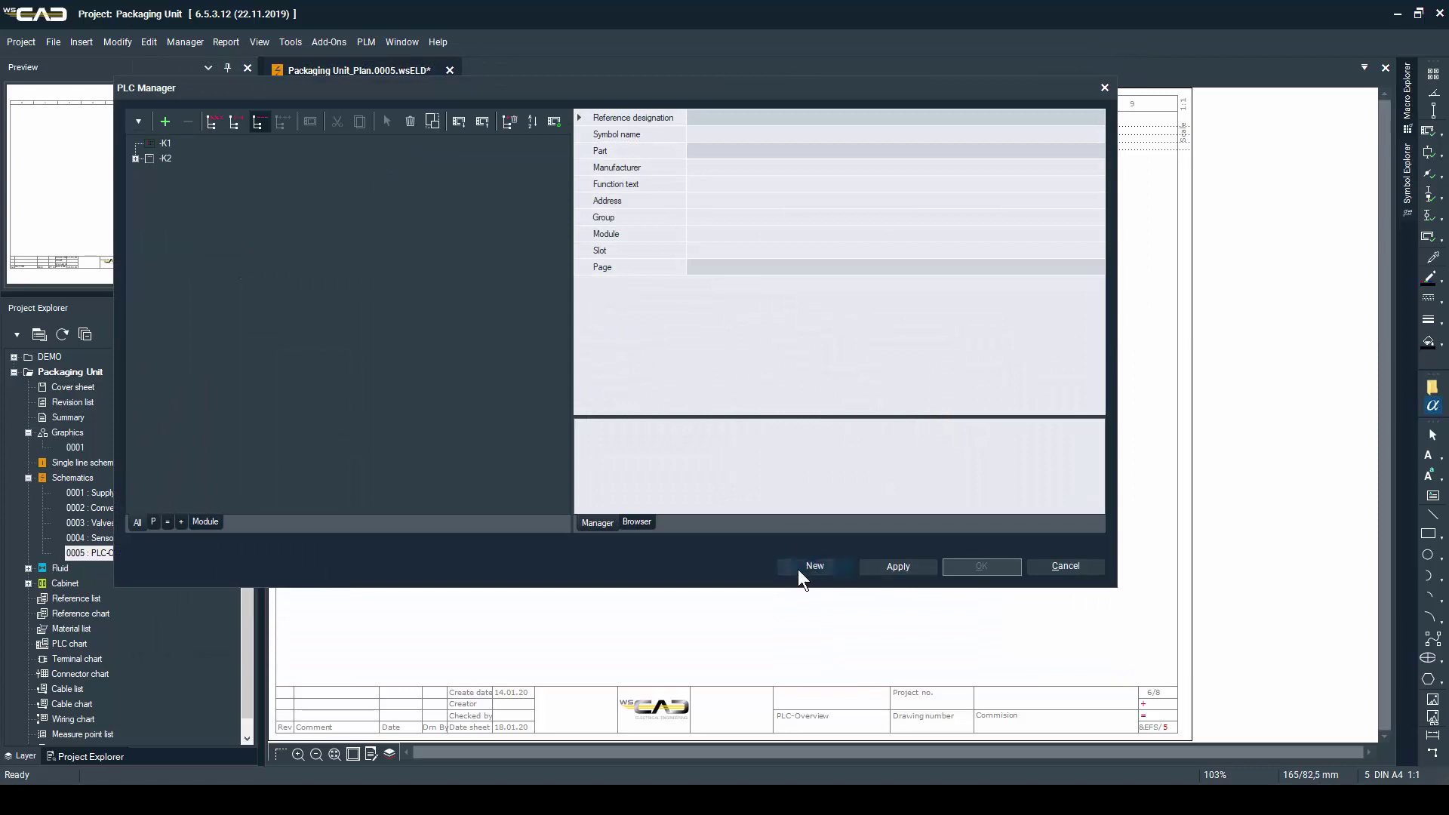
{"action": "left_click", "coordinate": [798, 569]}
{"action": "key", "text": "Return"}
{"action": "key", "text": "Return"}
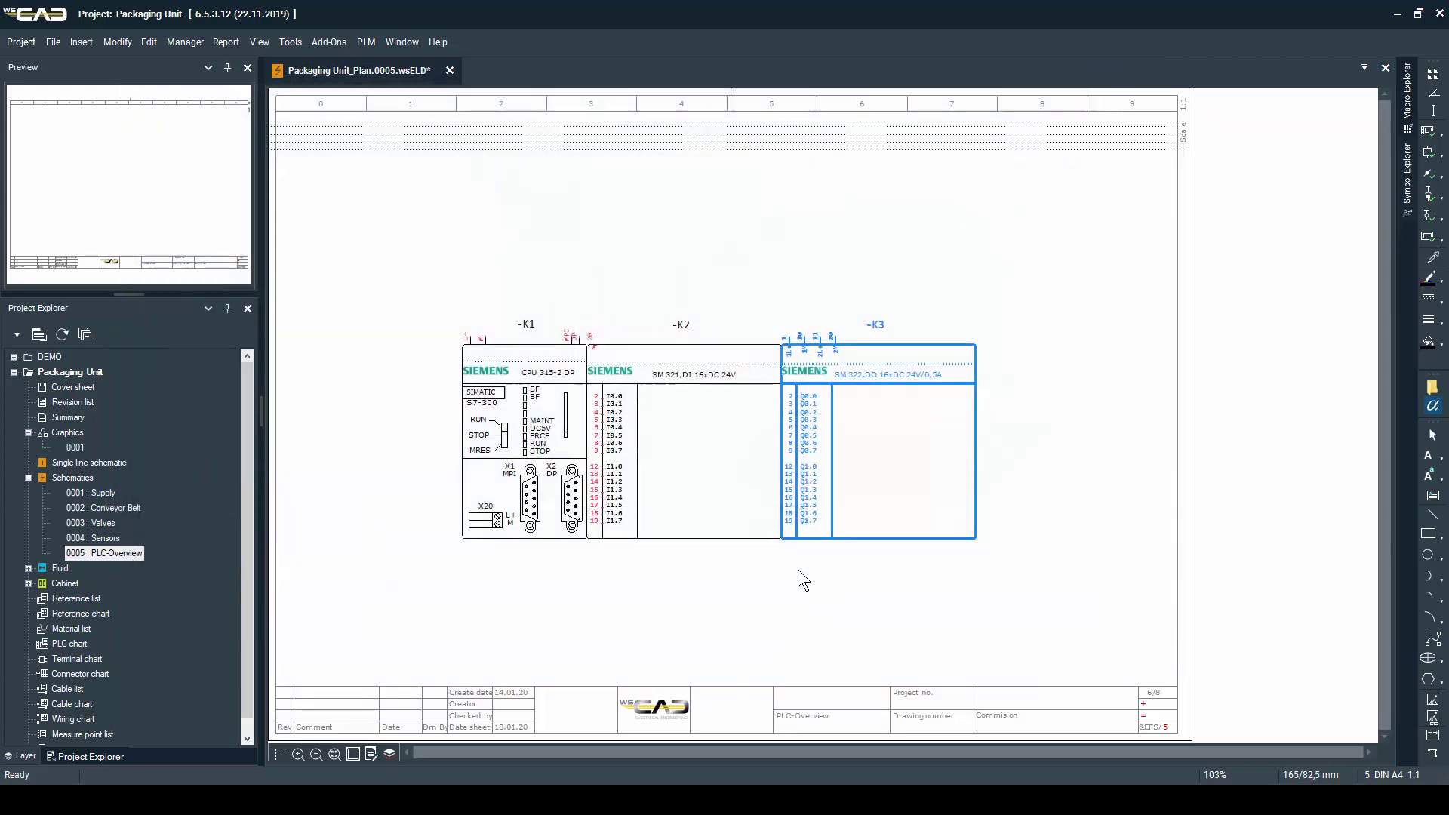
- Comment input module K2's channels I0.0 as "Conveyor Belt ON" and I0.1 as "Conveyor Belt OFF"
{"action": "right_click", "coordinate": [687, 513]}
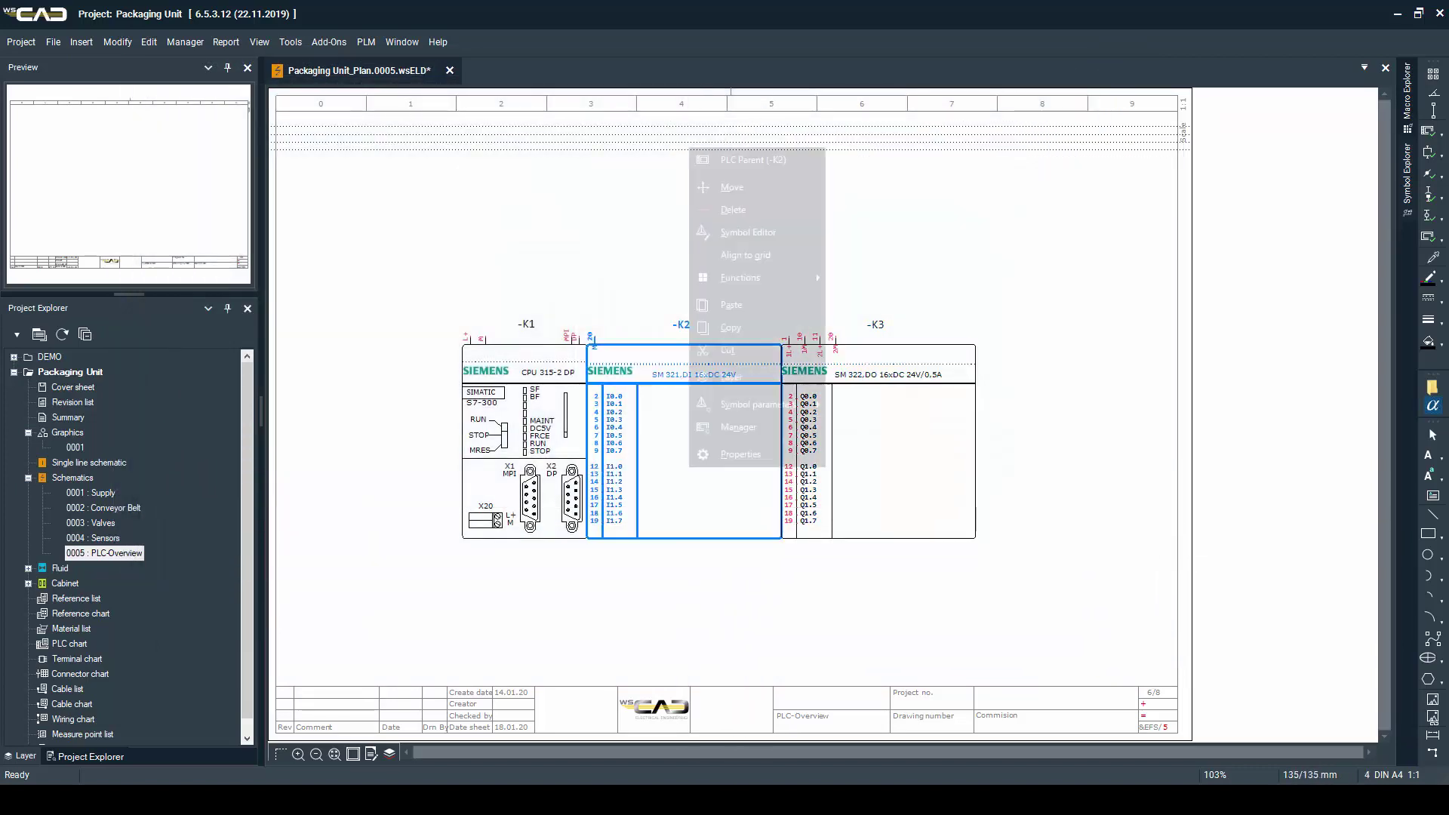
{"action": "left_click", "coordinate": [725, 427]}
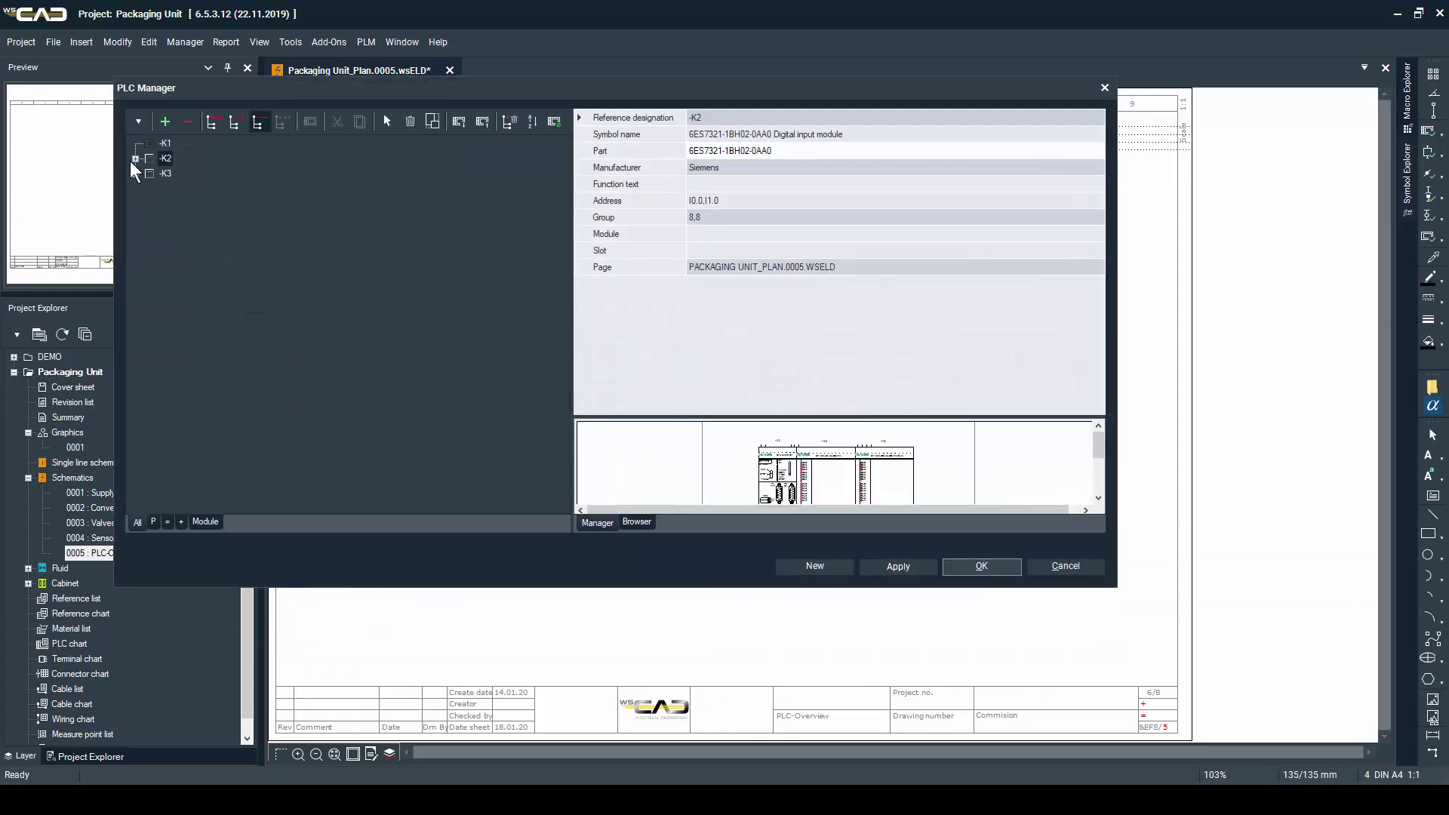
{"action": "left_click", "coordinate": [136, 158]}
{"action": "left_click", "coordinate": [135, 204]}
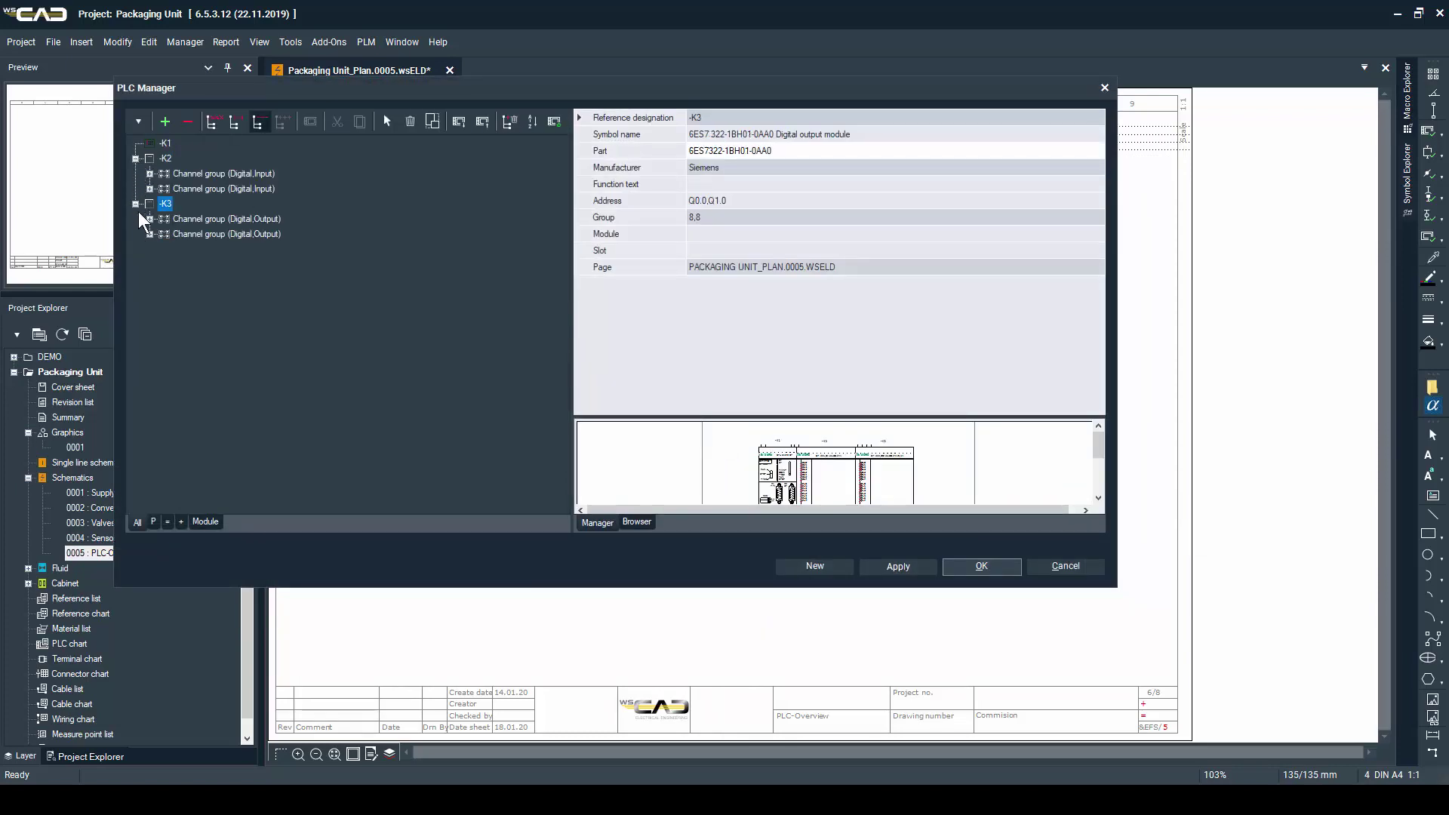
{"action": "left_click", "coordinate": [648, 526]}
{"action": "left_click", "coordinate": [166, 158]}
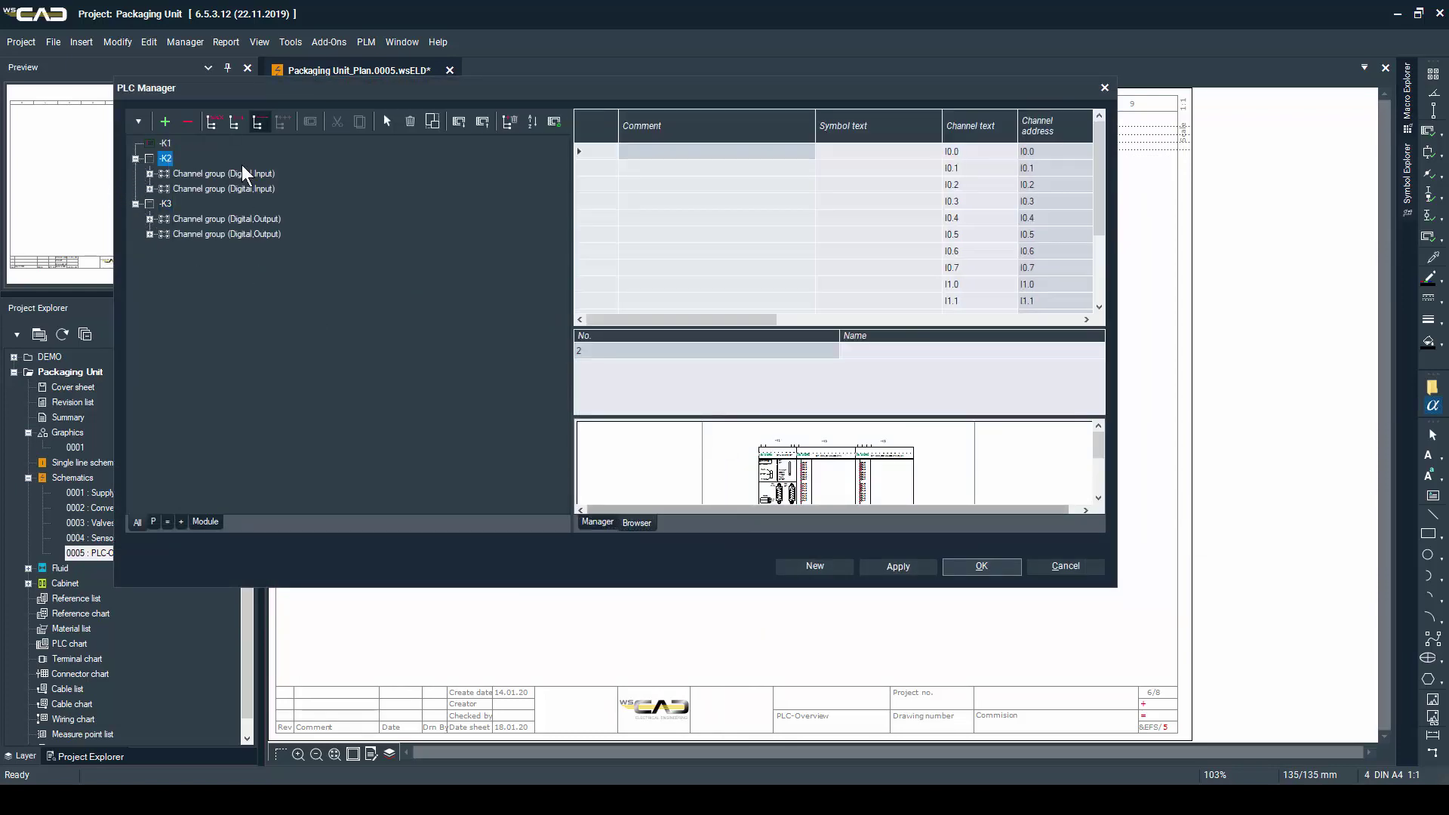
{"action": "left_click", "coordinate": [702, 151]}
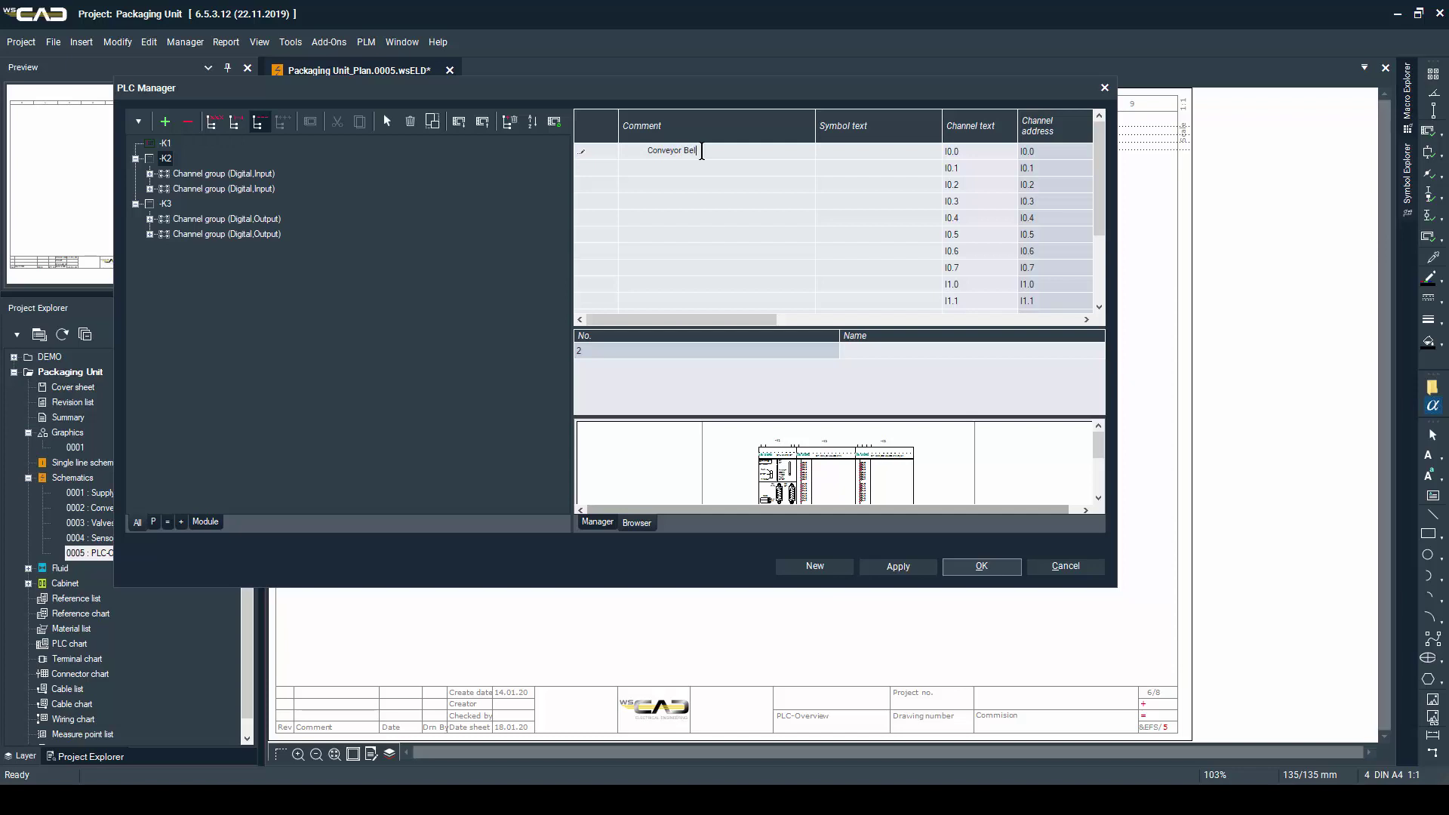
{"action": "type", "text": "Conveyor Belt ON"}
{"action": "key", "text": "Return"}
{"action": "type", "text": "Conv"}
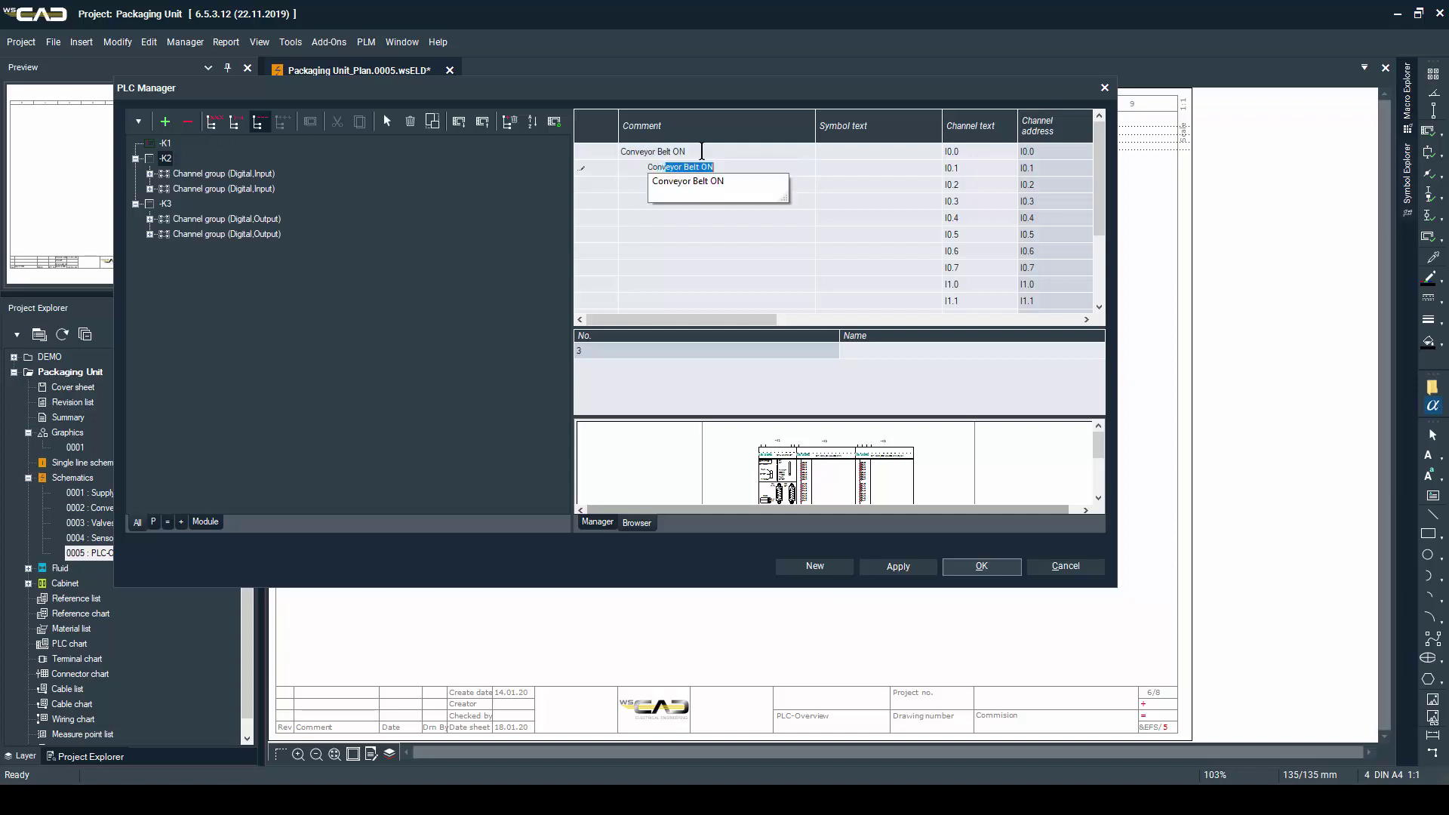
{"action": "type", "text": "eyor Belt OFF"}
{"action": "key", "text": "Return"}
- Comment output module K3's channel Q0.0 as "Conveyor Belt ON/OFF"
{"action": "left_click", "coordinate": [226, 218]}
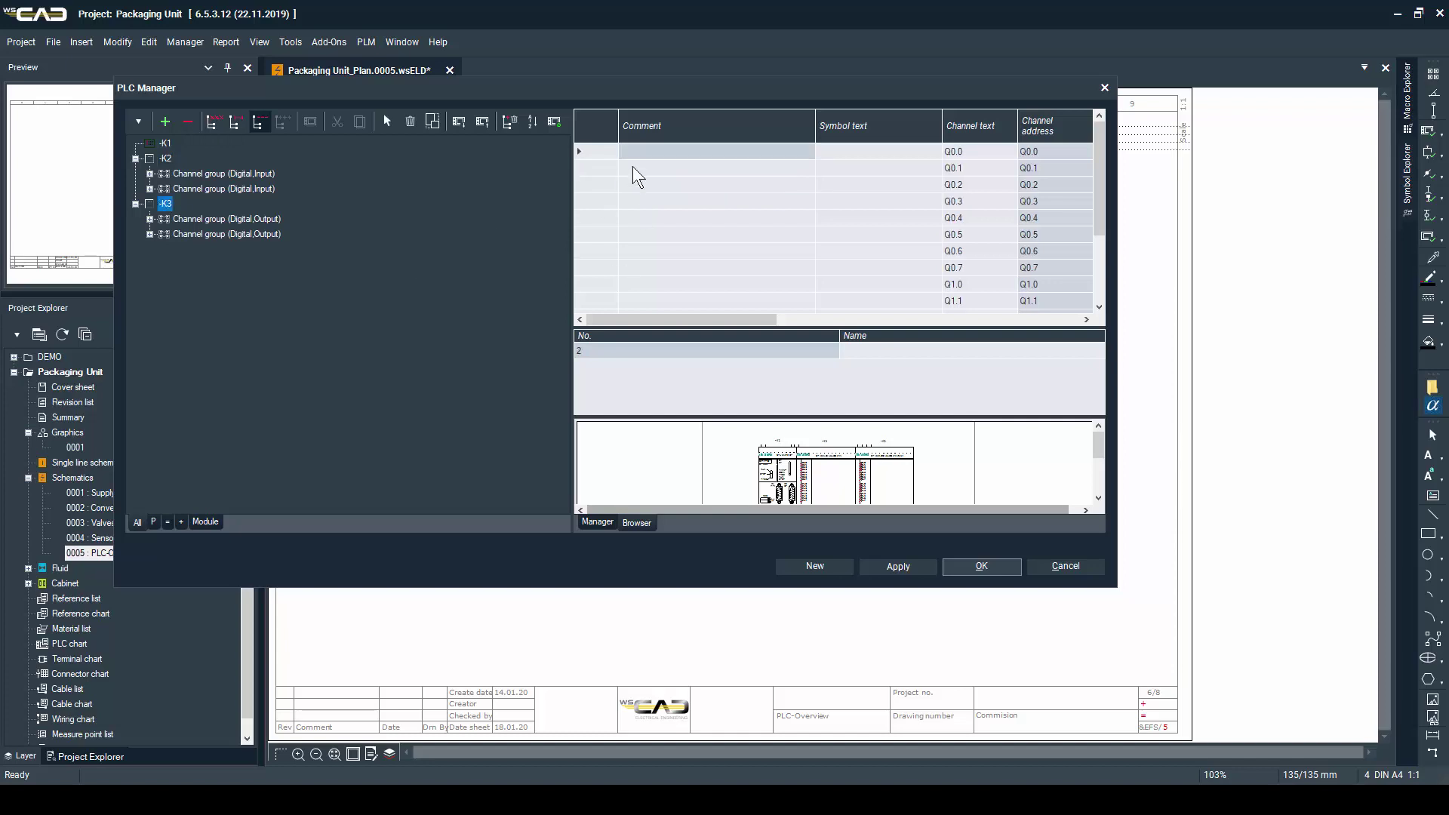
{"action": "left_click", "coordinate": [650, 151]}
{"action": "type", "text": "Conveyor Belt ON/OFF"}
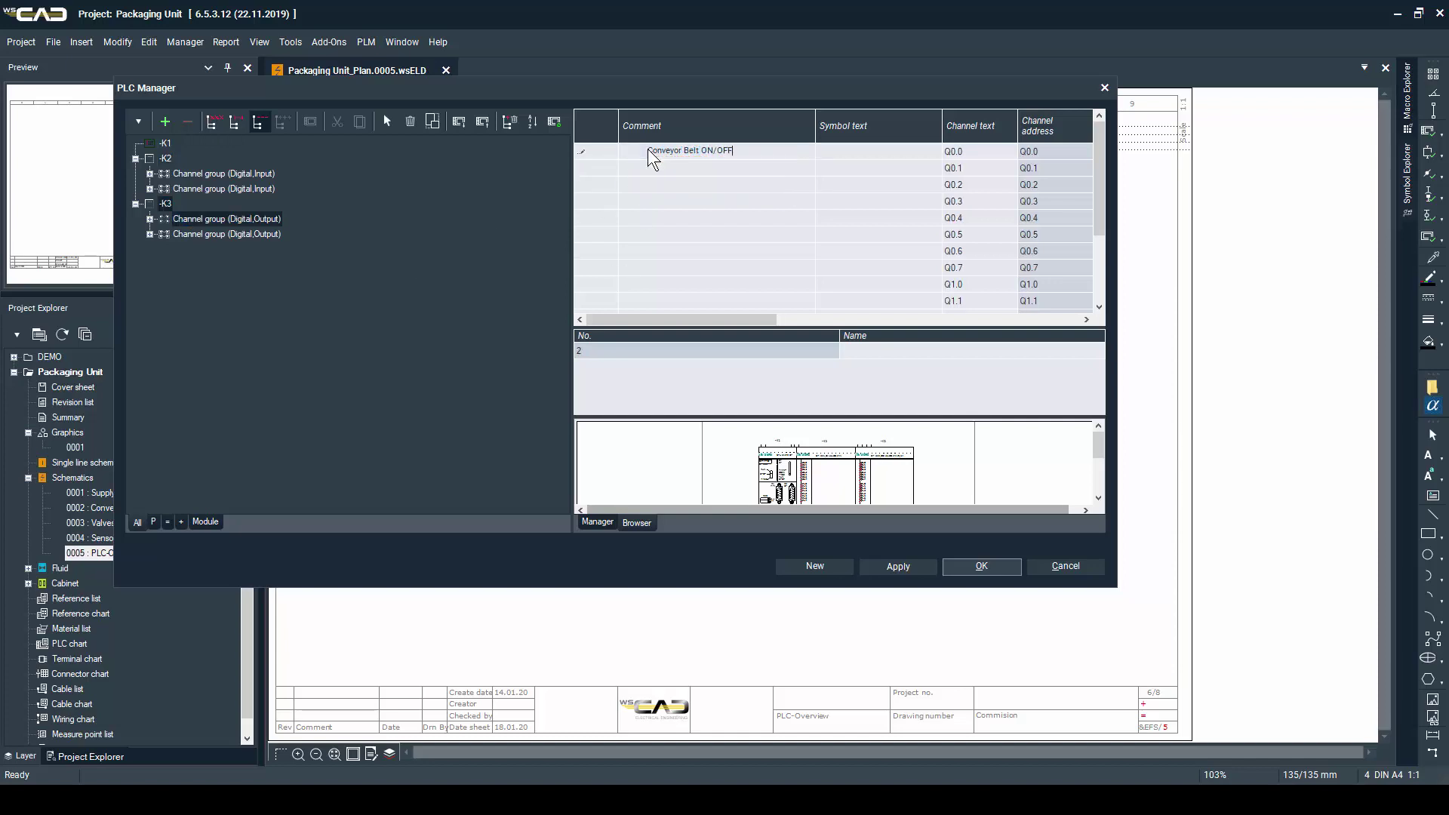
- Comment K3's channels Q1.0 to Q1.3 as "Grab Lid", "Release Lid", "Apply label" and "Retract label", and apply the PLC changes
{"action": "left_click", "coordinate": [745, 285]}
{"action": "type", "text": "Grab Lid"}
{"action": "key", "text": "Return"}
{"action": "type", "text": "Release Lid"}
{"action": "key", "text": "Return"}
{"action": "type", "text": "Apply label"}
{"action": "key", "text": "Return"}
{"action": "type", "text": "Retract label"}
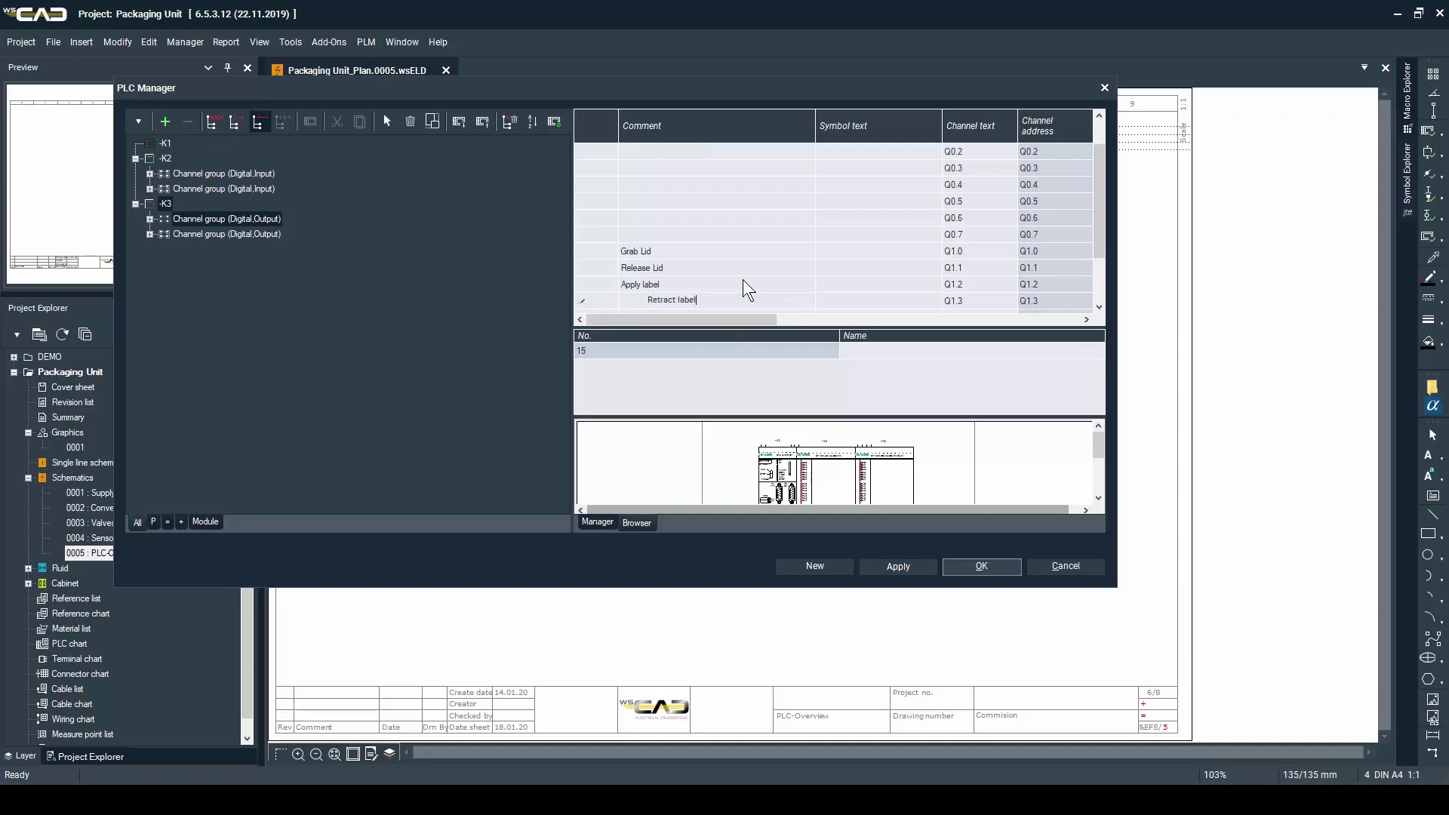
{"action": "key", "text": "Return"}
{"action": "left_click", "coordinate": [993, 570]}
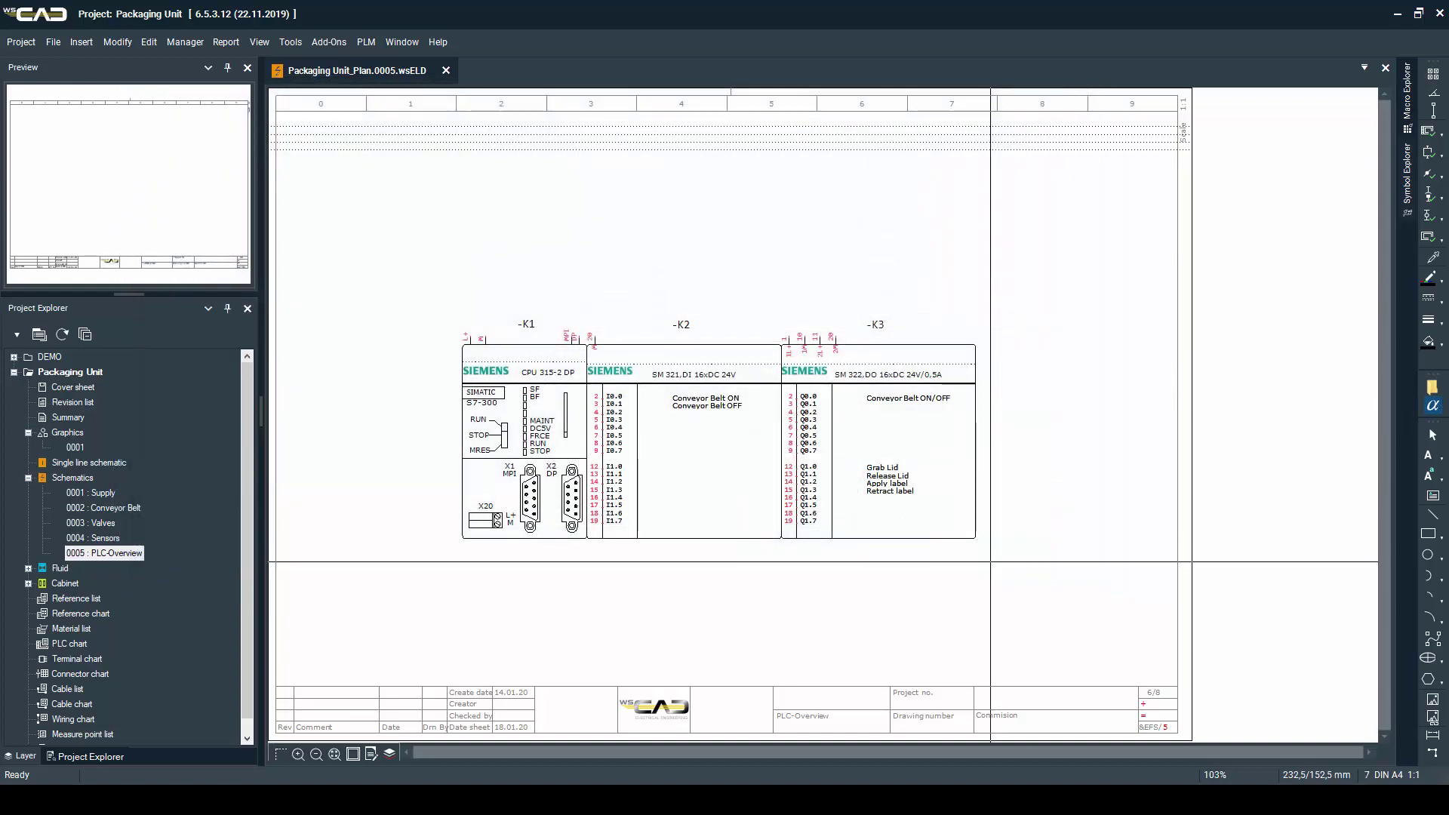
- Place K2's input channels I0.0 and I0.1 together on the Conveyor Belt page, below the L+ line with I0.0 under pushbutton S1
{"action": "double_click", "coordinate": [121, 508]}
{"action": "left_click", "coordinate": [189, 43]}
{"action": "left_click", "coordinate": [206, 95]}
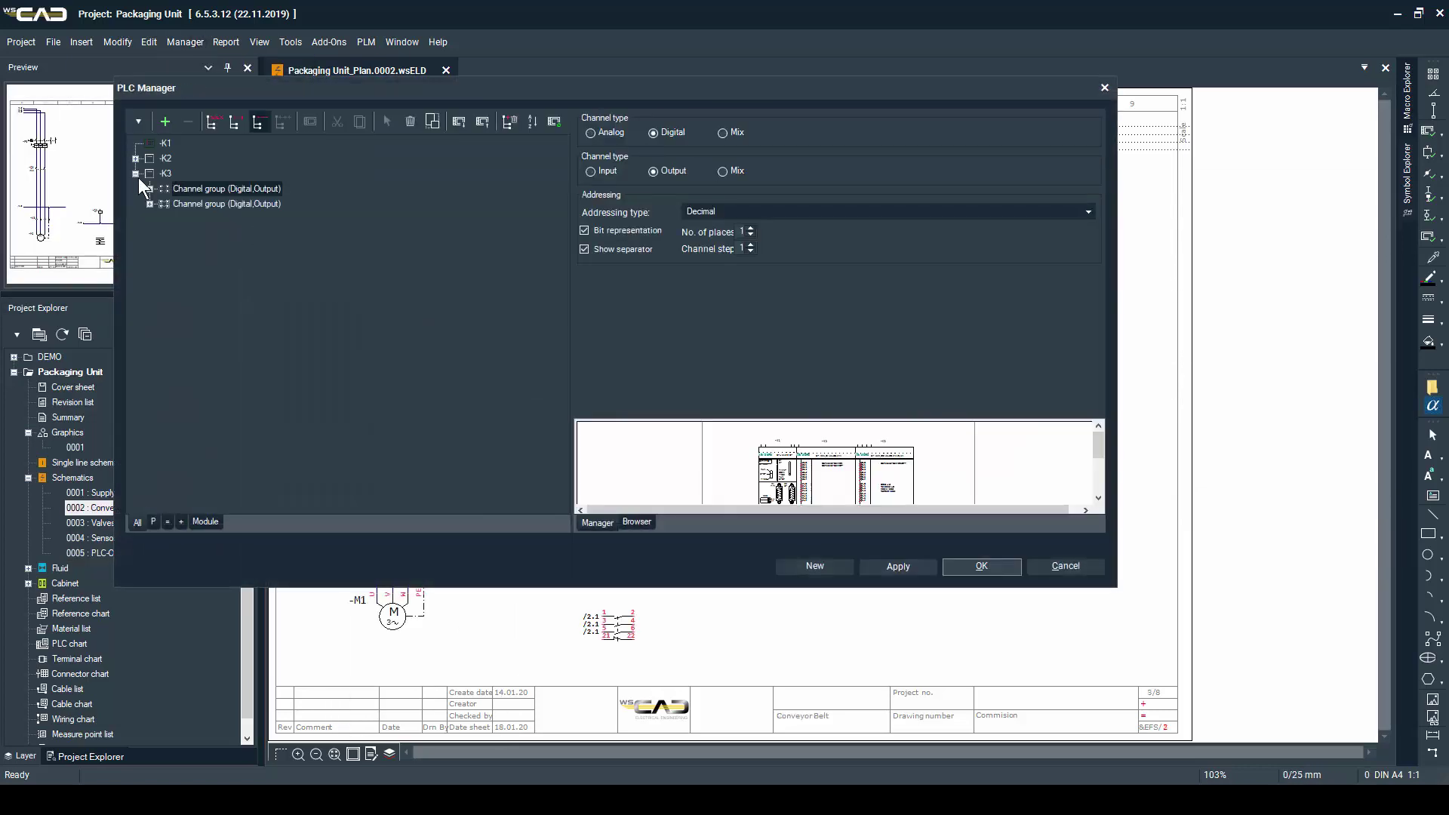
{"action": "left_click", "coordinate": [136, 158]}
{"action": "left_click", "coordinate": [149, 173]}
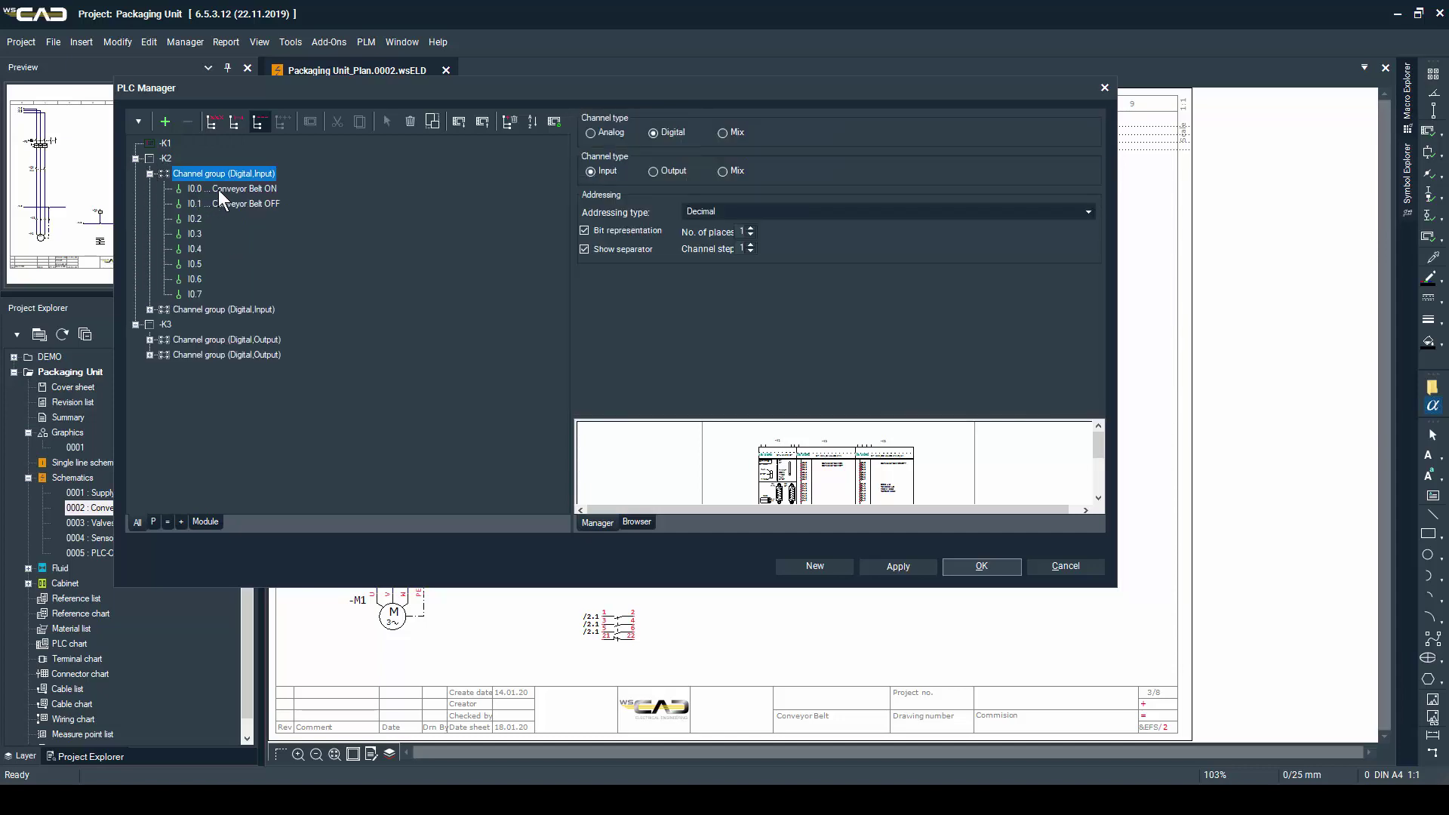
{"action": "left_click", "coordinate": [222, 189]}
{"action": "right_click", "coordinate": [225, 196]}
{"action": "left_click", "coordinate": [219, 201]}
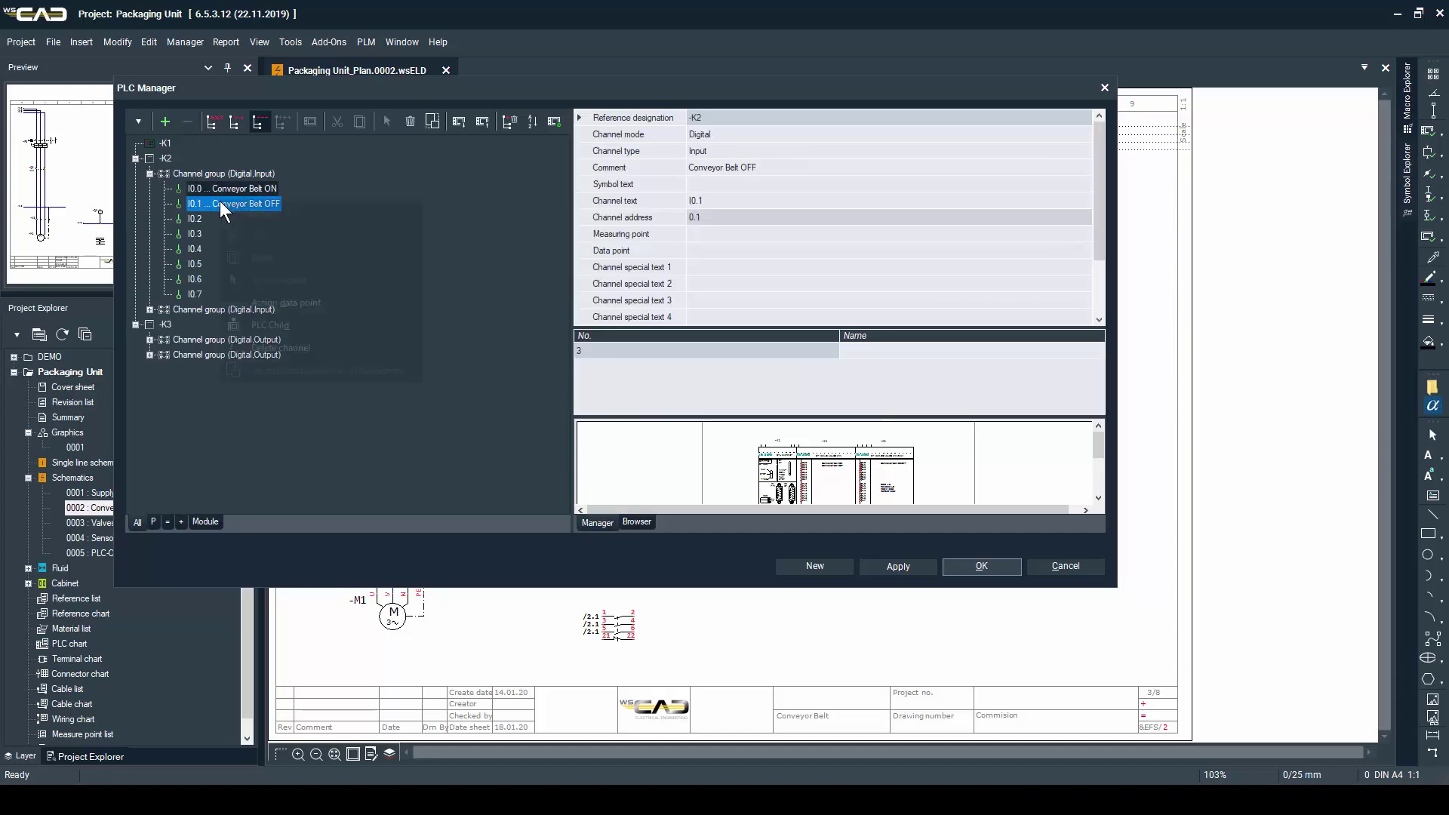
{"action": "right_click", "coordinate": [224, 207]}
{"action": "left_click", "coordinate": [293, 324]}
{"action": "left_click", "coordinate": [604, 360]}
{"action": "left_click", "coordinate": [623, 362]}
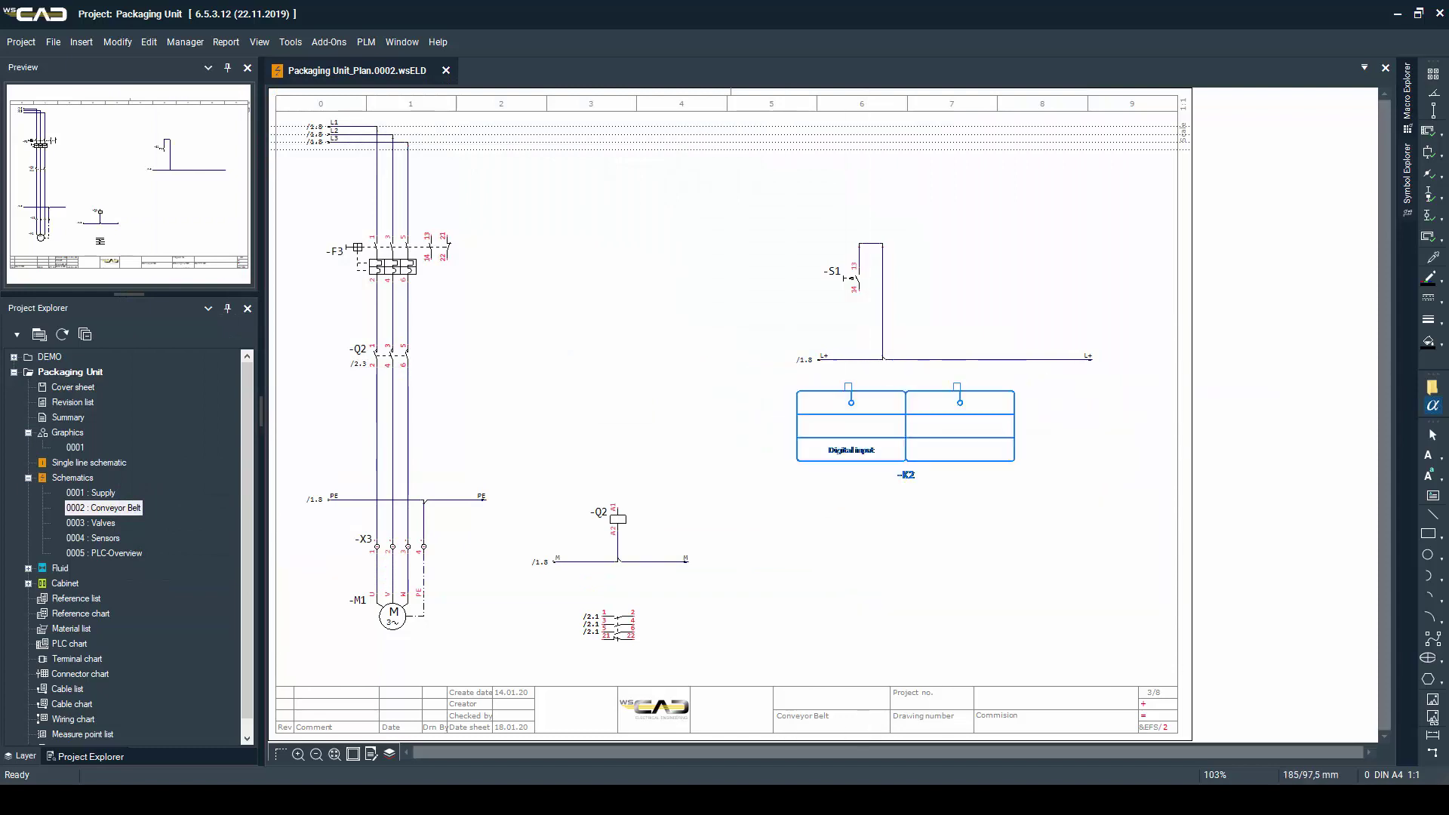
{"action": "left_click", "coordinate": [858, 390]}
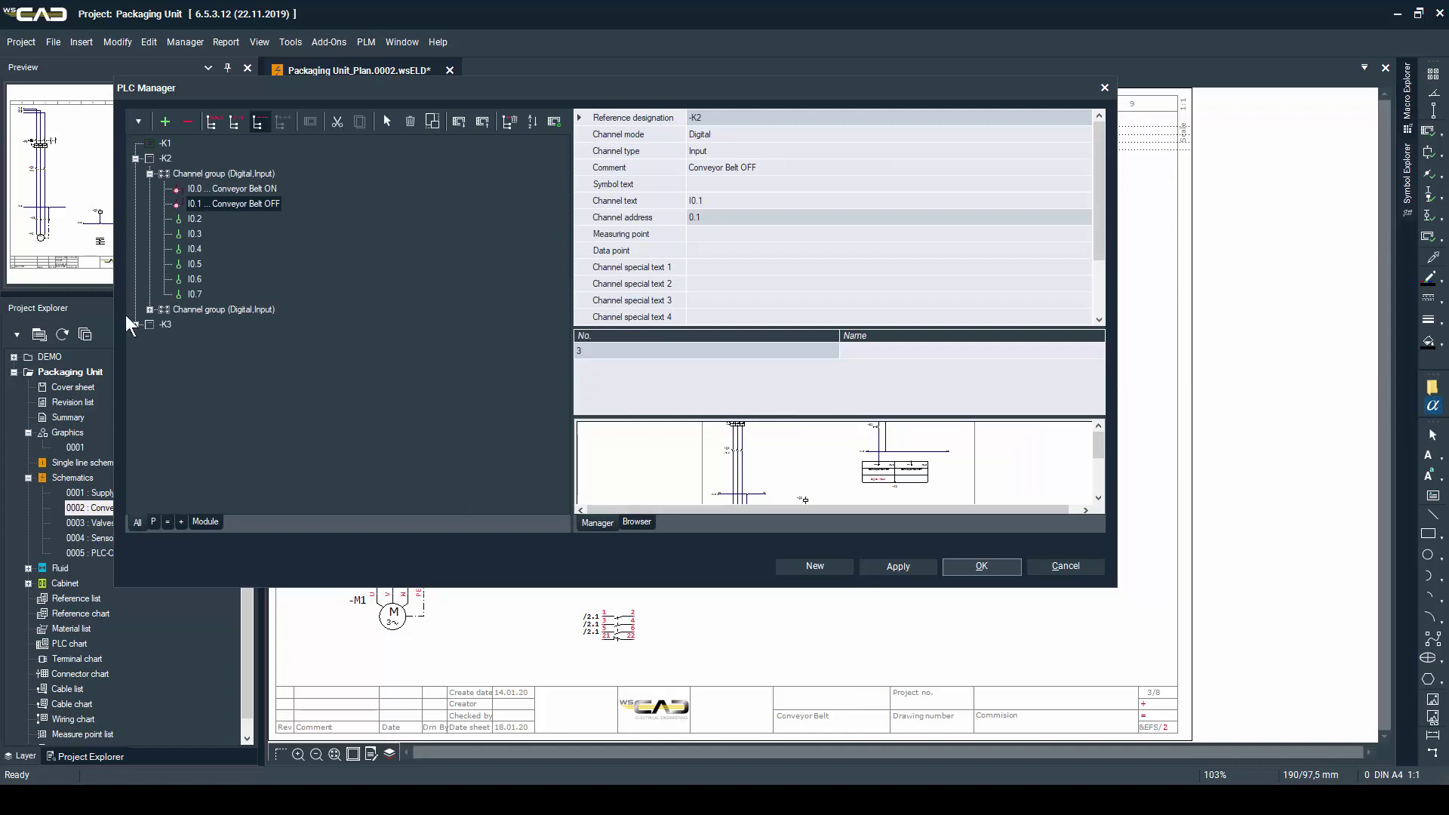
- Place K3's output channel Q0.0 in column 3, directly above the coil of contactor Q2
{"action": "left_click", "coordinate": [134, 325]}
{"action": "left_click", "coordinate": [149, 340]}
{"action": "right_click", "coordinate": [178, 356]}
{"action": "left_click", "coordinate": [277, 478]}
{"action": "left_click", "coordinate": [560, 364]}
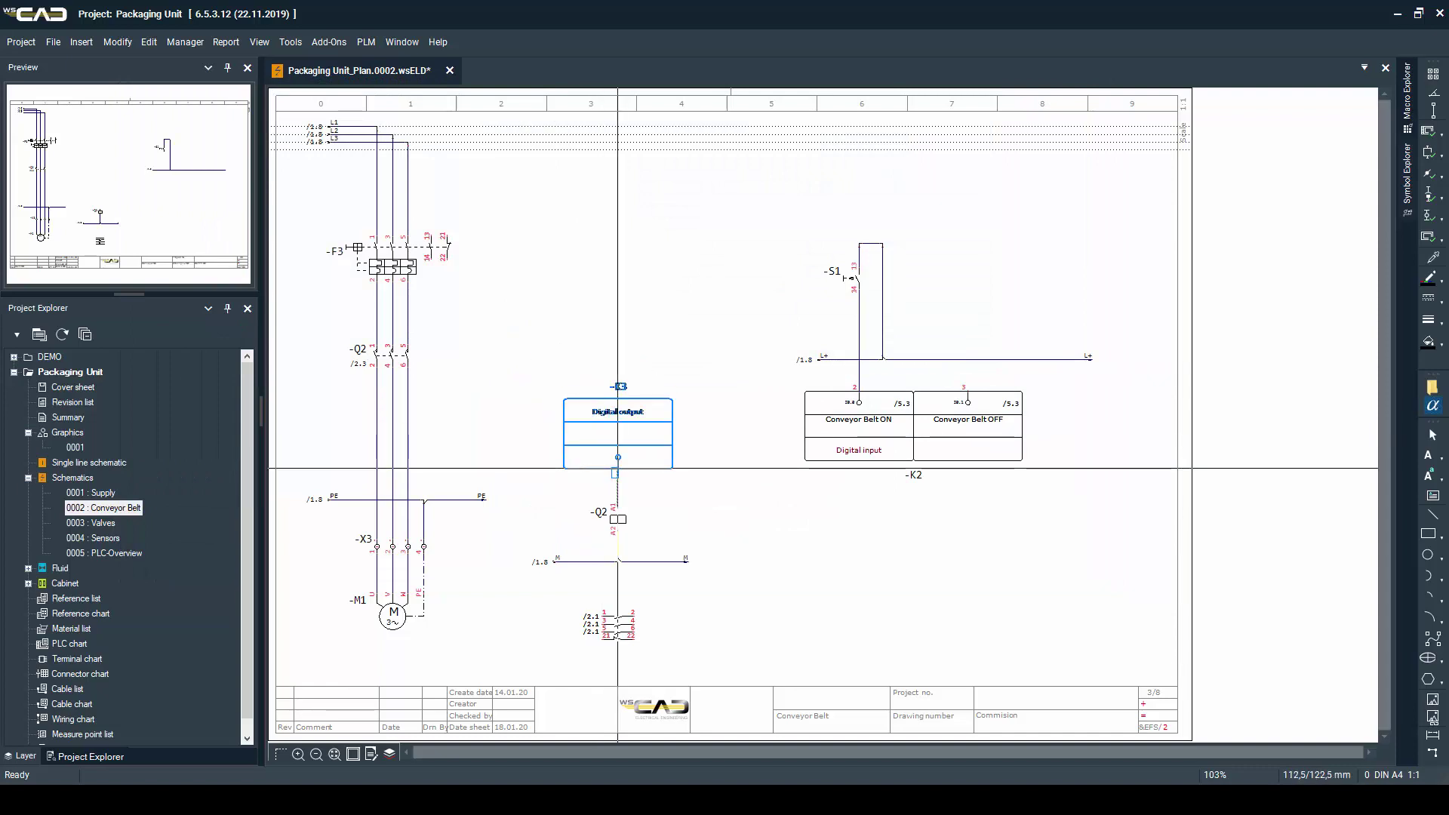
{"action": "left_click", "coordinate": [618, 469]}
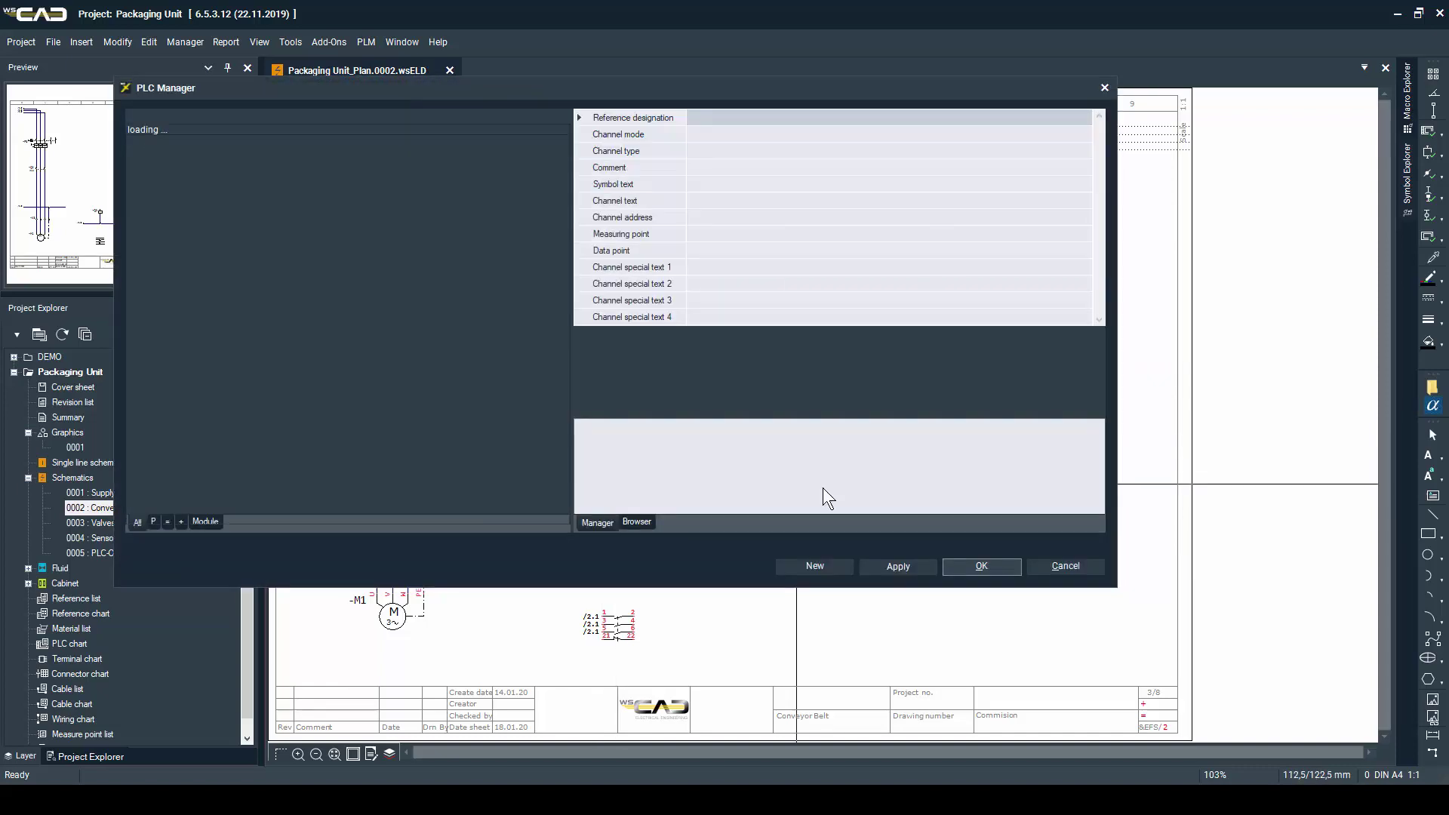
{"action": "key", "text": "Return"}
- Copy pushbutton S1 with its wiring into column 7, in line with the "Conveyor Belt OFF" input channel
{"action": "left_click_drag", "start_coordinate": [828, 244], "coordinate": [920, 375]}
{"action": "key", "text": "ctrl+c"}
{"action": "key", "text": "ctrl+v"}
{"action": "left_click", "coordinate": [968, 243]}
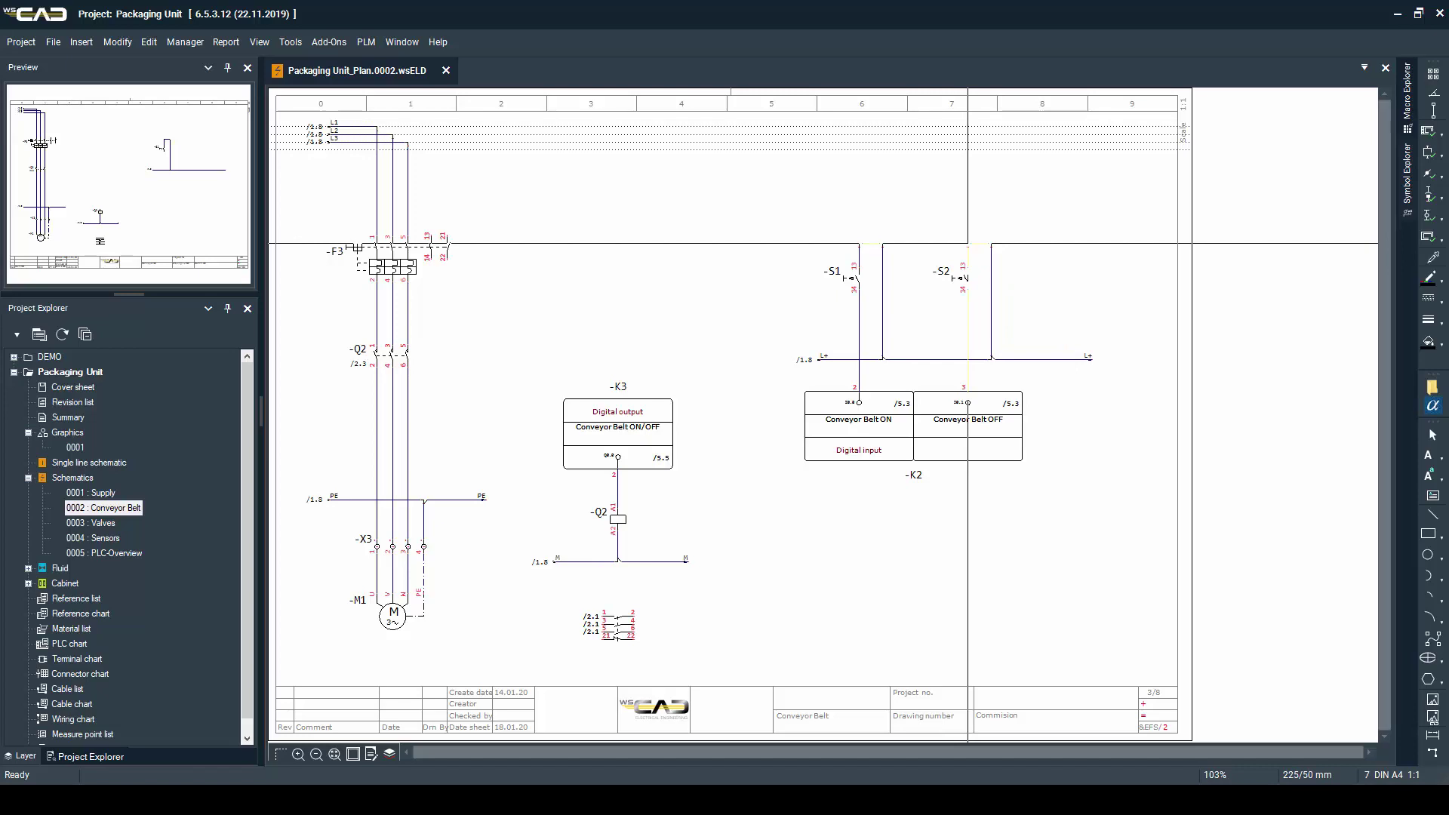
- Create a new 20-terminal strip and place its terminals 1 to 4 on the pushbutton wires, between S1/S2 and the L+ line
{"action": "left_click", "coordinate": [827, 329]}
{"action": "left_click", "coordinate": [1030, 328]}
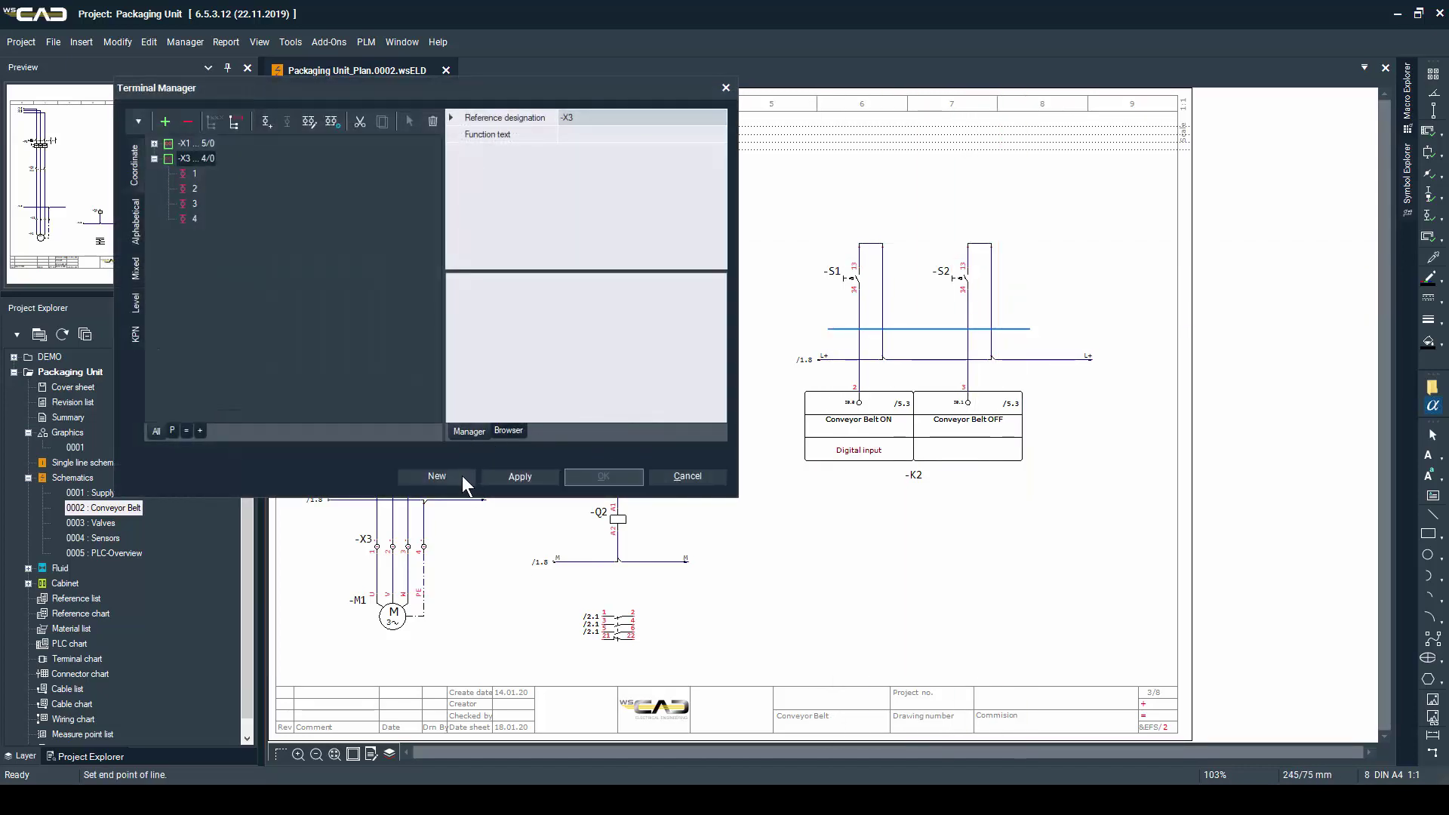
{"action": "left_click", "coordinate": [462, 475]}
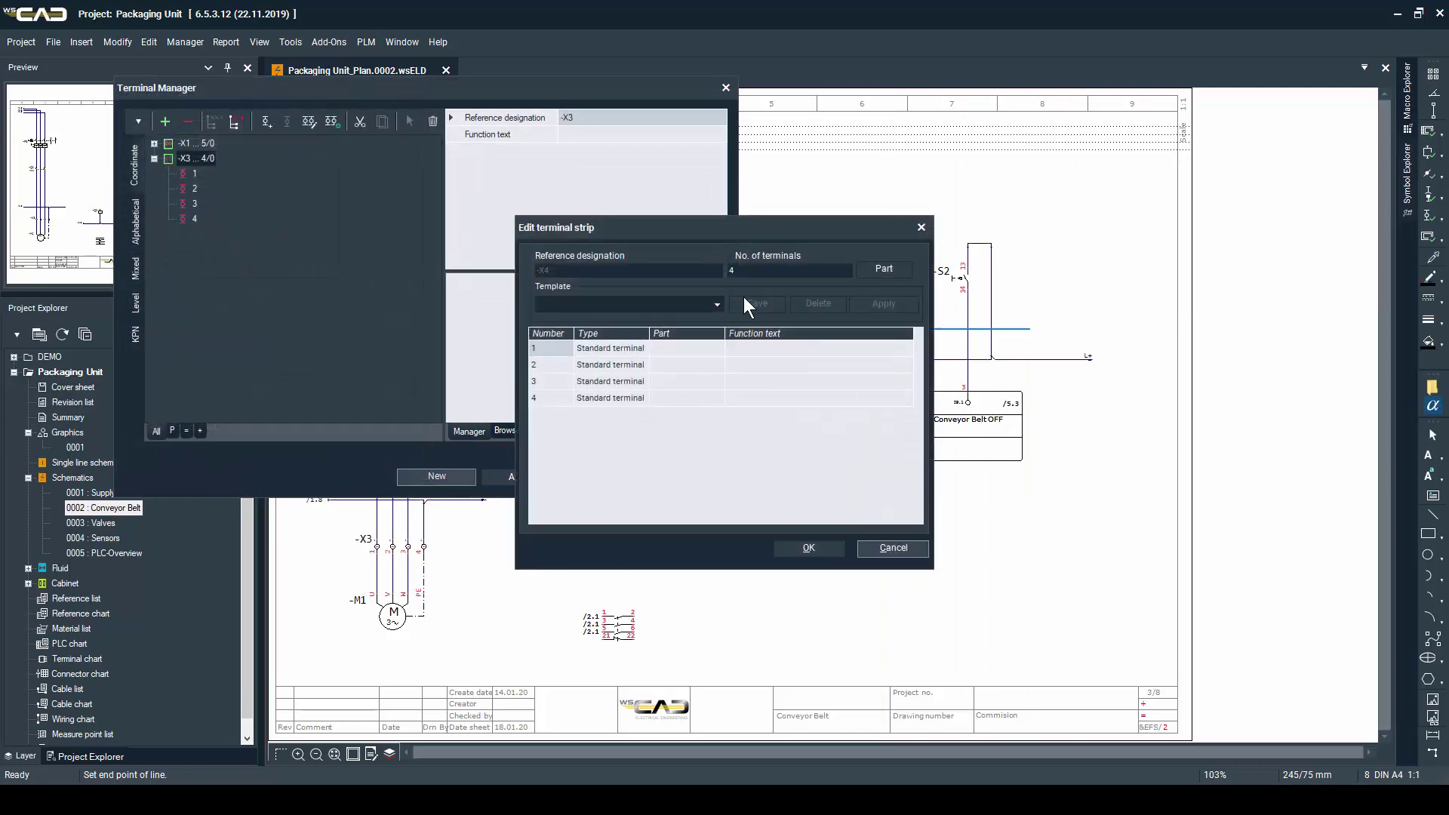
{"action": "left_click", "coordinate": [733, 271]}
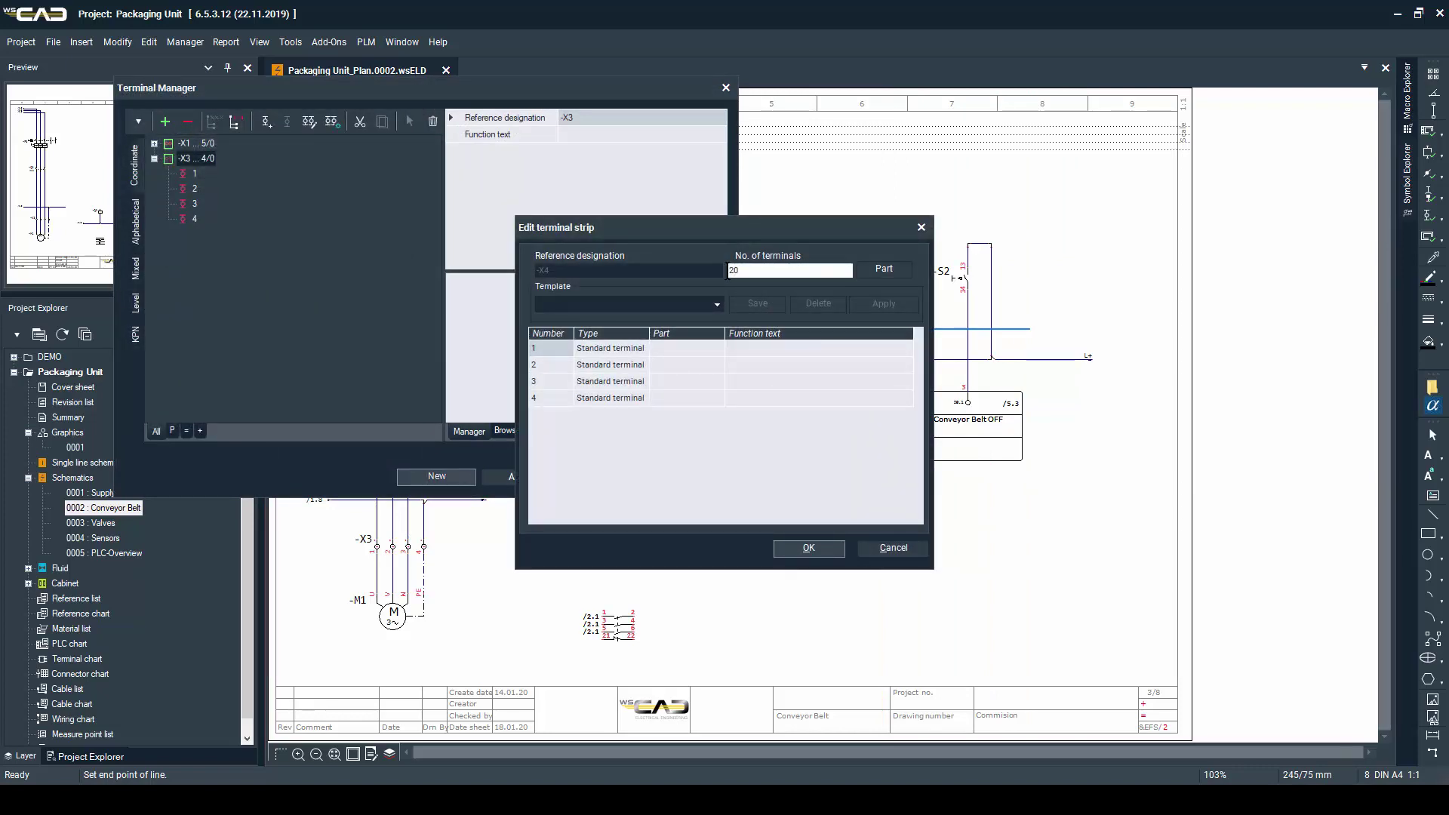
{"action": "type", "text": "20"}
{"action": "left_click", "coordinate": [808, 548]}
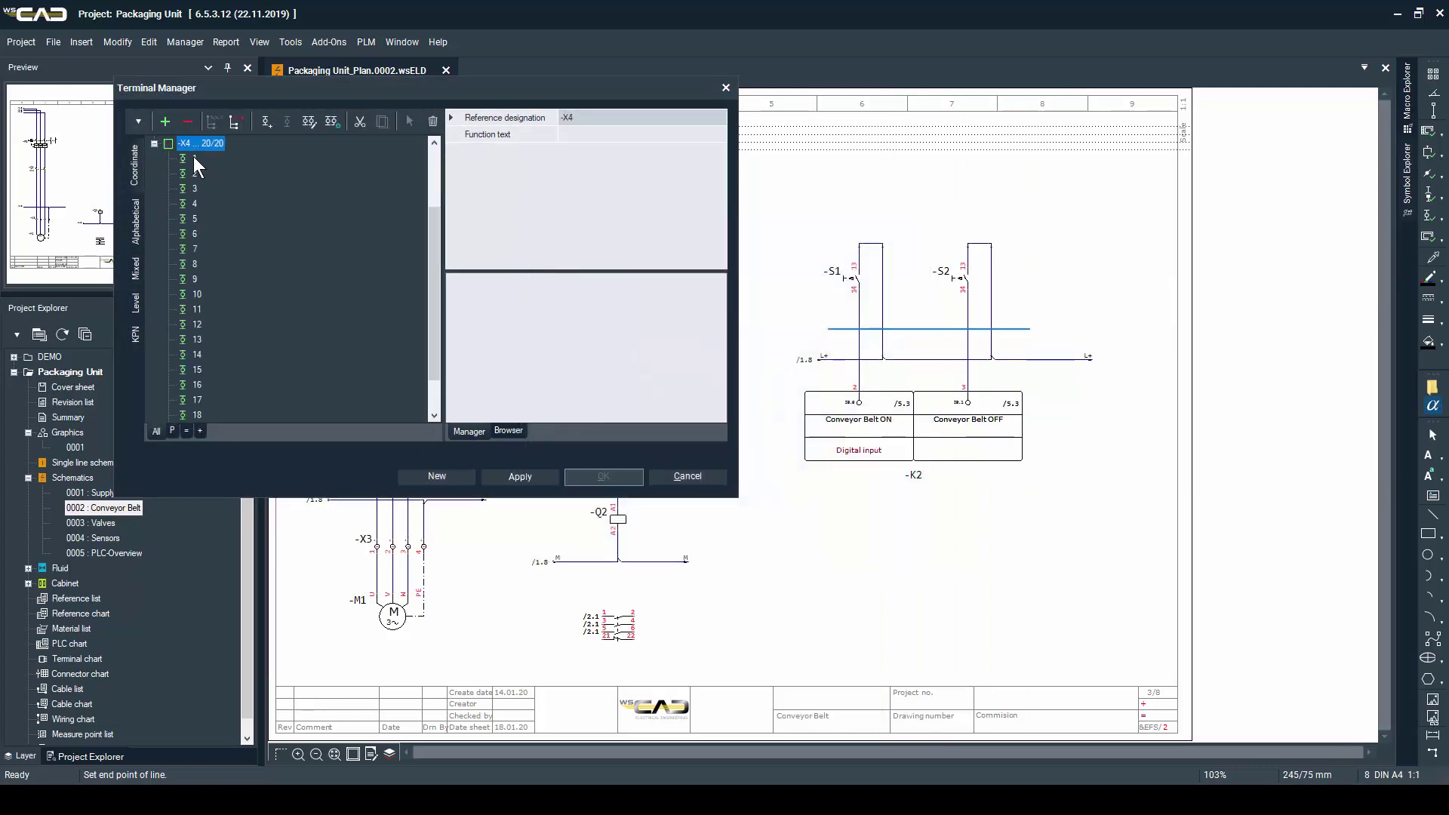
{"action": "left_click", "coordinate": [194, 157]}
{"action": "key", "text": "Return"}
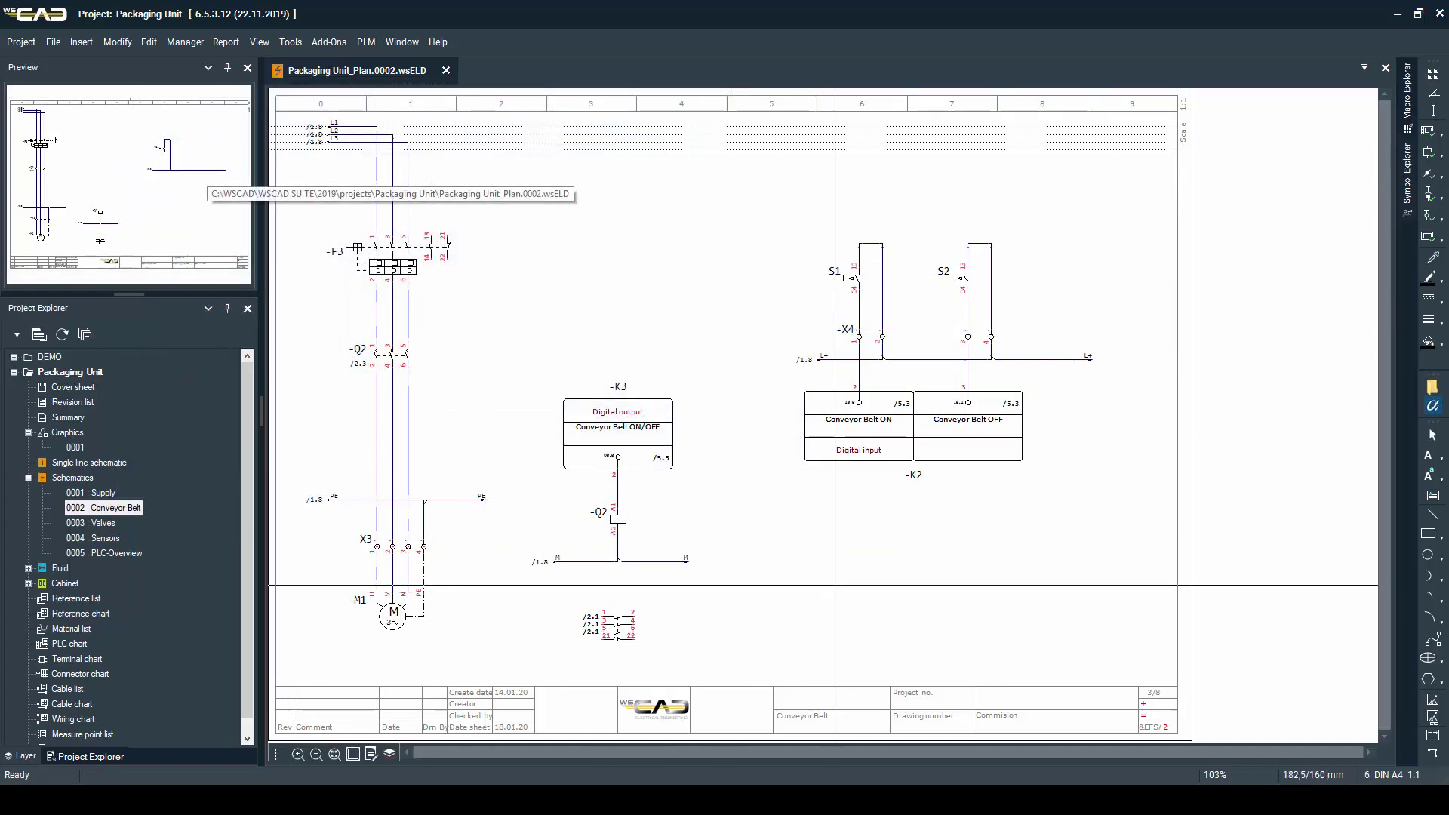
- Place K3's output channels Q1.0 to Q1.3 side by side on the Valves page, starting in column 3
{"action": "key", "text": "Page_Down"}
{"action": "left_click", "coordinate": [198, 39]}
{"action": "left_click", "coordinate": [197, 90]}
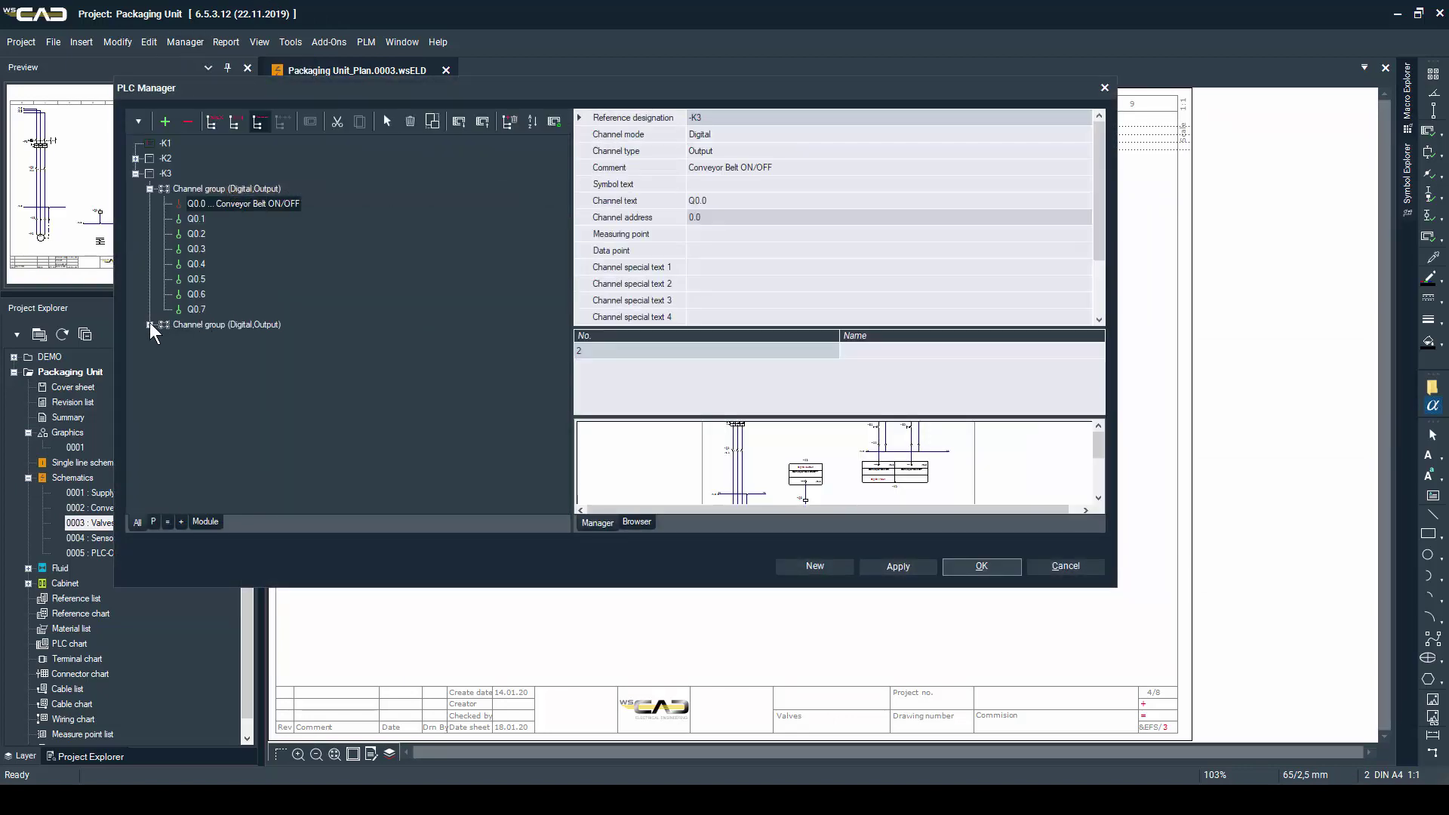
{"action": "left_click", "coordinate": [149, 325]}
{"action": "left_click", "coordinate": [205, 340]}
{"action": "left_click", "coordinate": [216, 384]}
{"action": "right_click", "coordinate": [216, 384]}
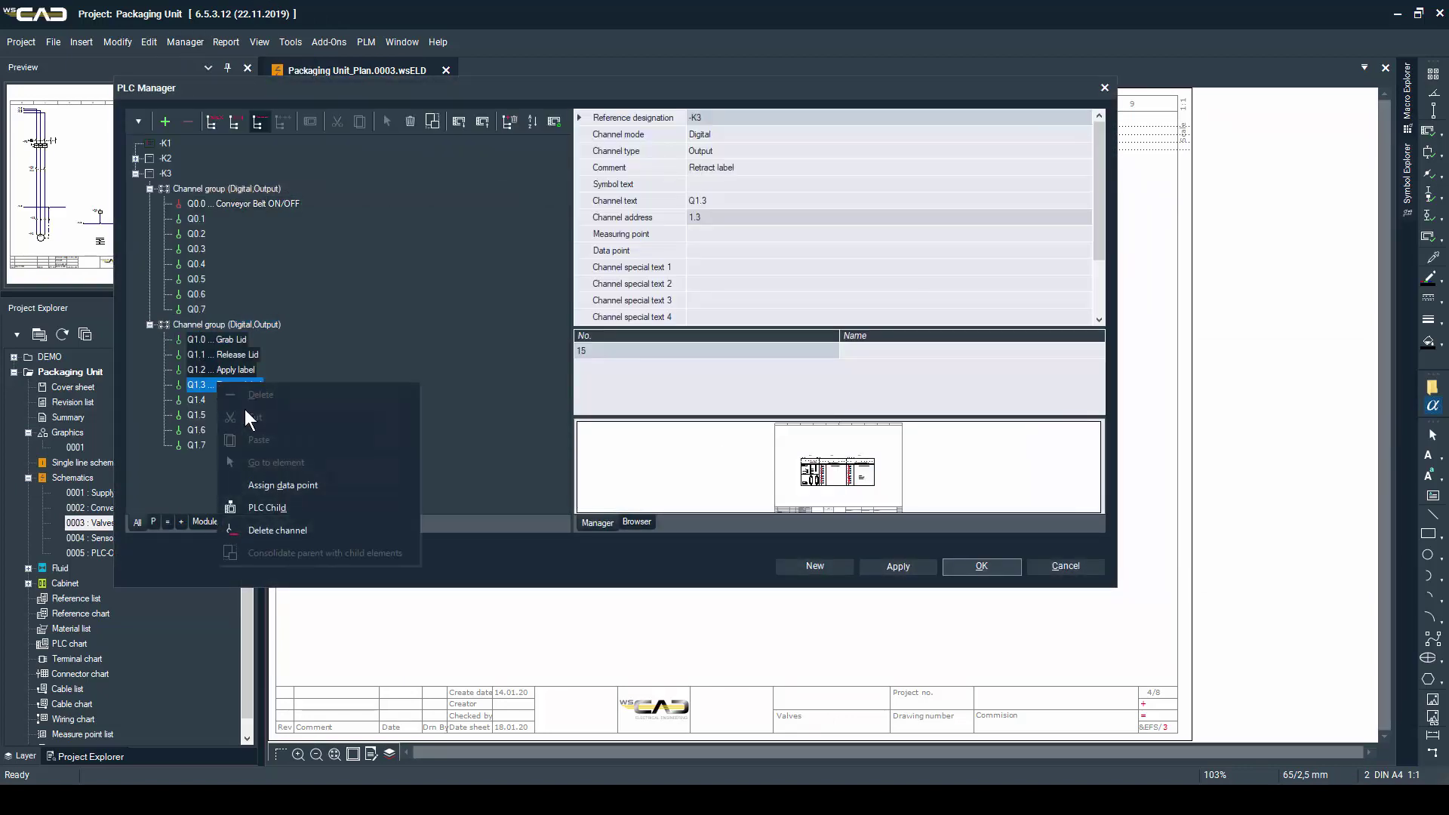
{"action": "left_click", "coordinate": [283, 505]}
{"action": "left_click", "coordinate": [559, 364]}
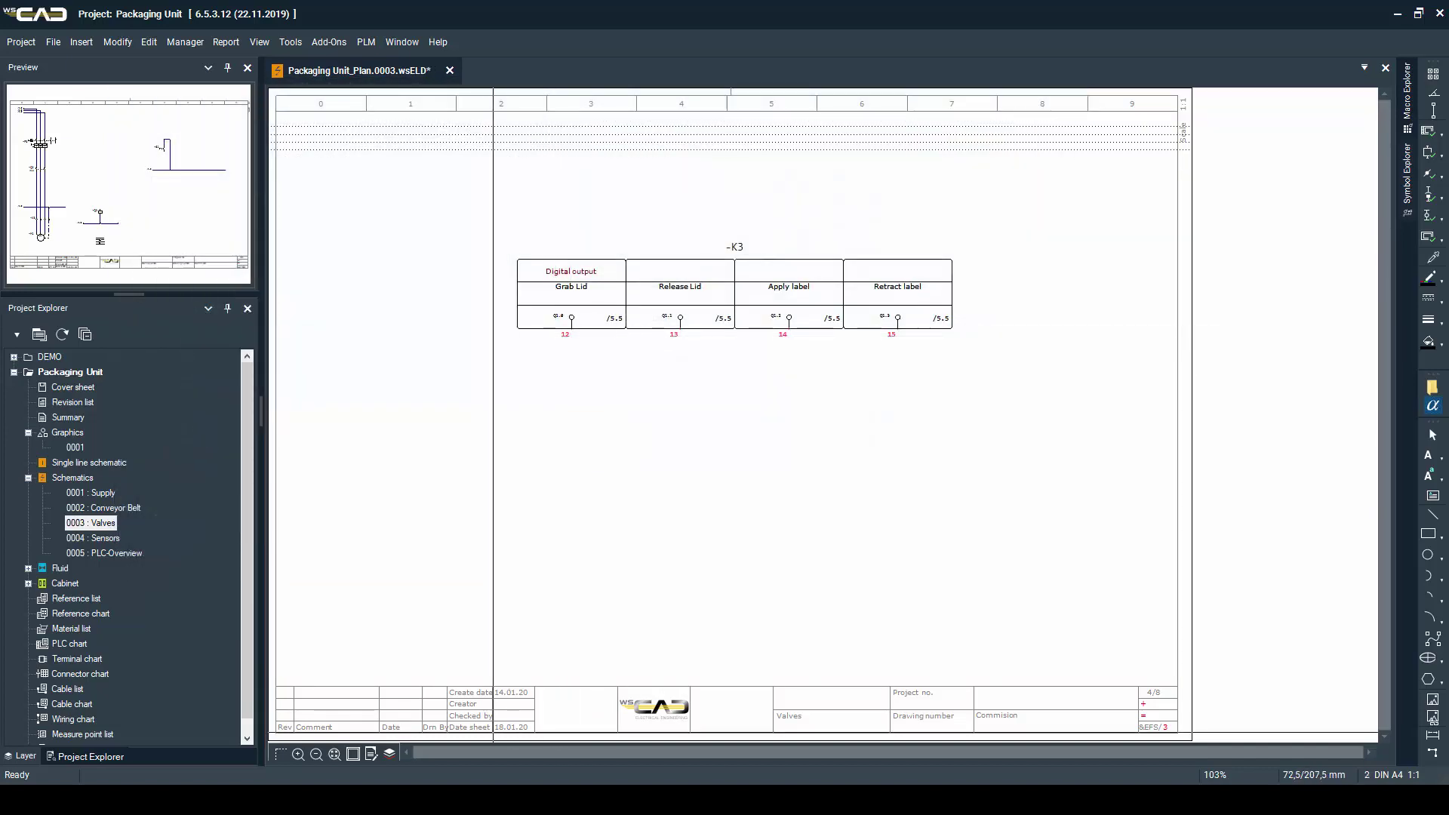
- Insert the Festo solenoid valve 575566 in column 3, directly below the "Grab Lid" output channel
{"action": "key", "text": "a"}
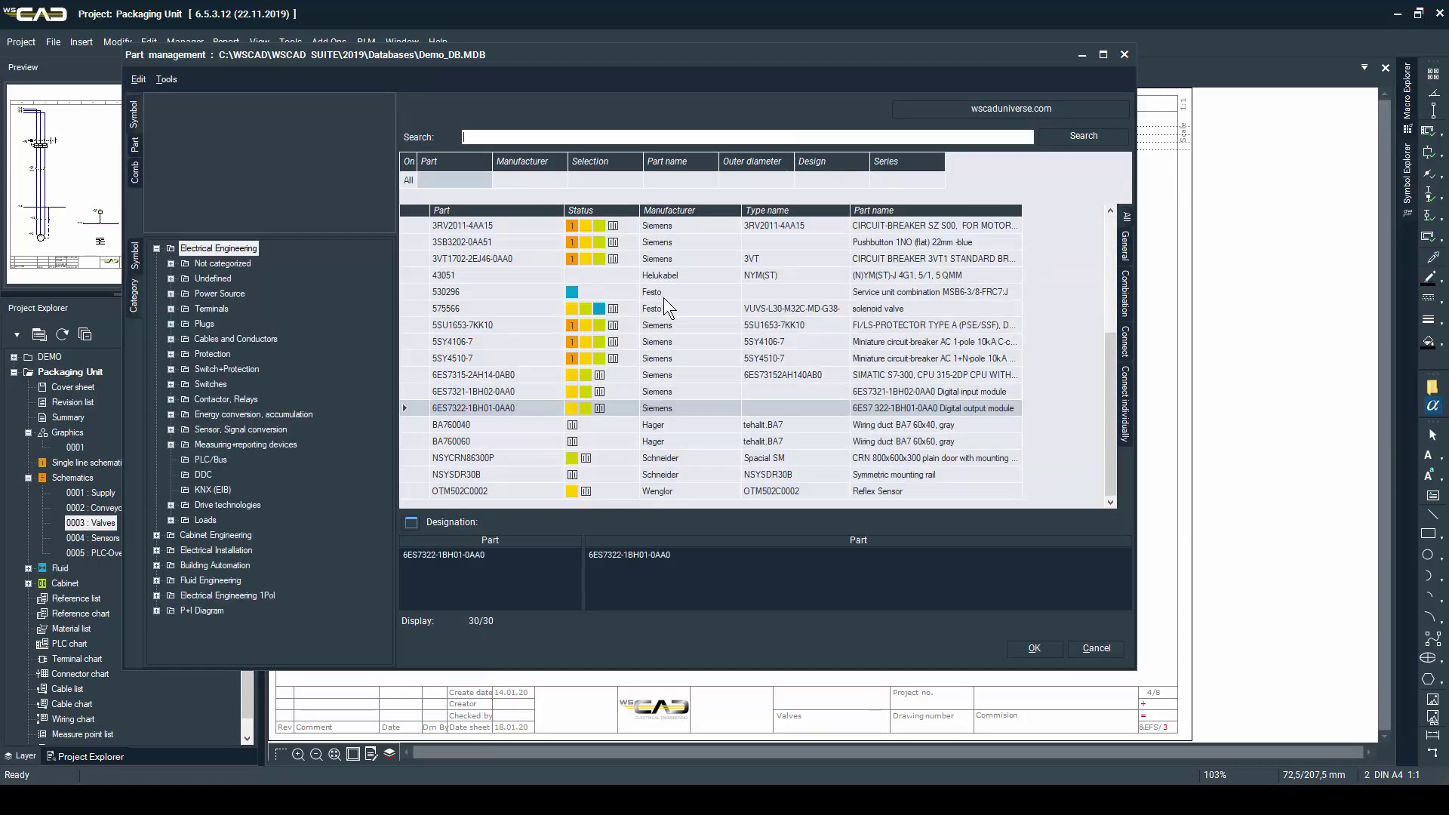
{"action": "left_click", "coordinate": [685, 309]}
{"action": "double_click", "coordinate": [685, 309]}
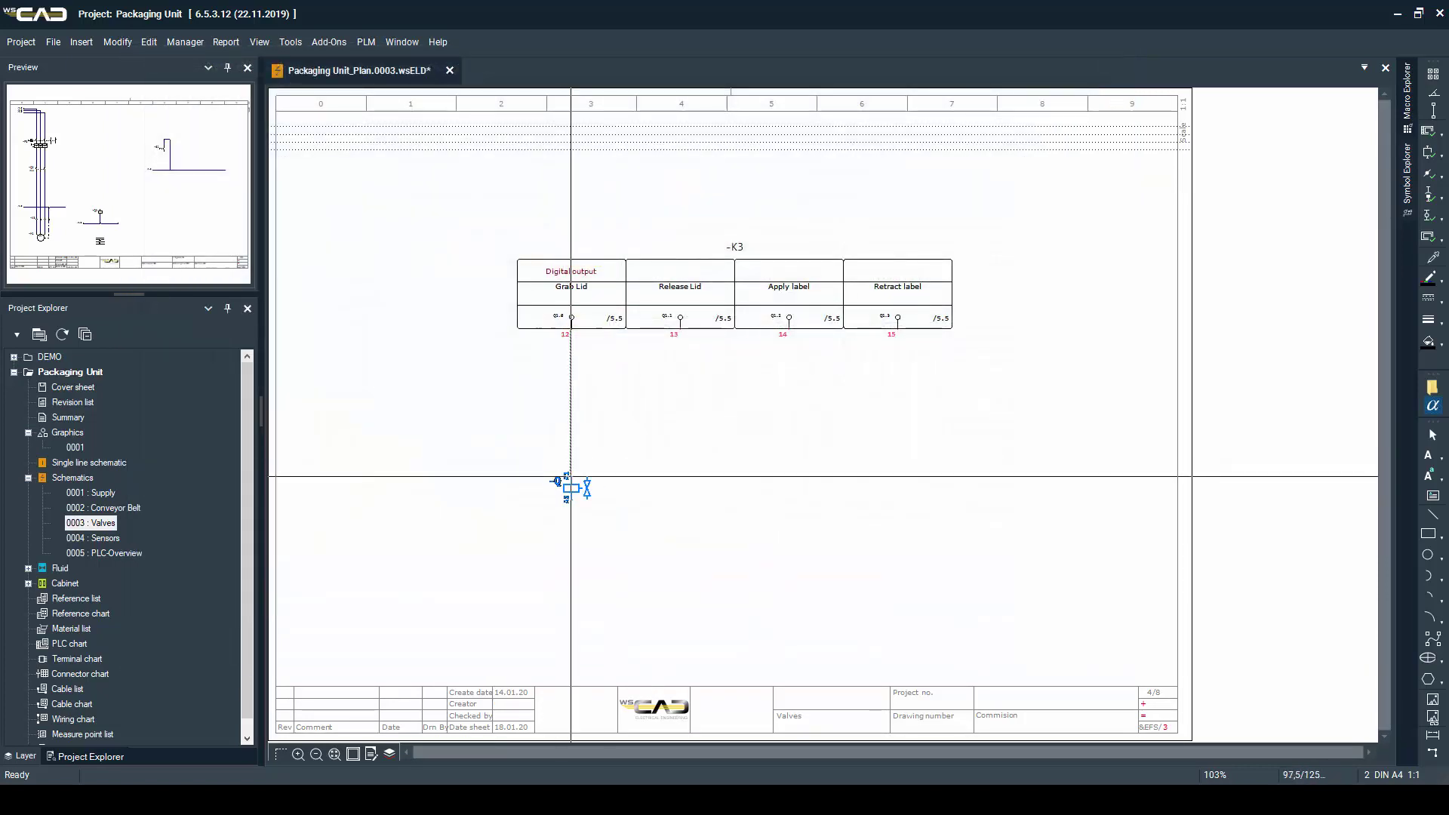
{"action": "left_click", "coordinate": [571, 486]}
{"action": "key", "text": "Return"}
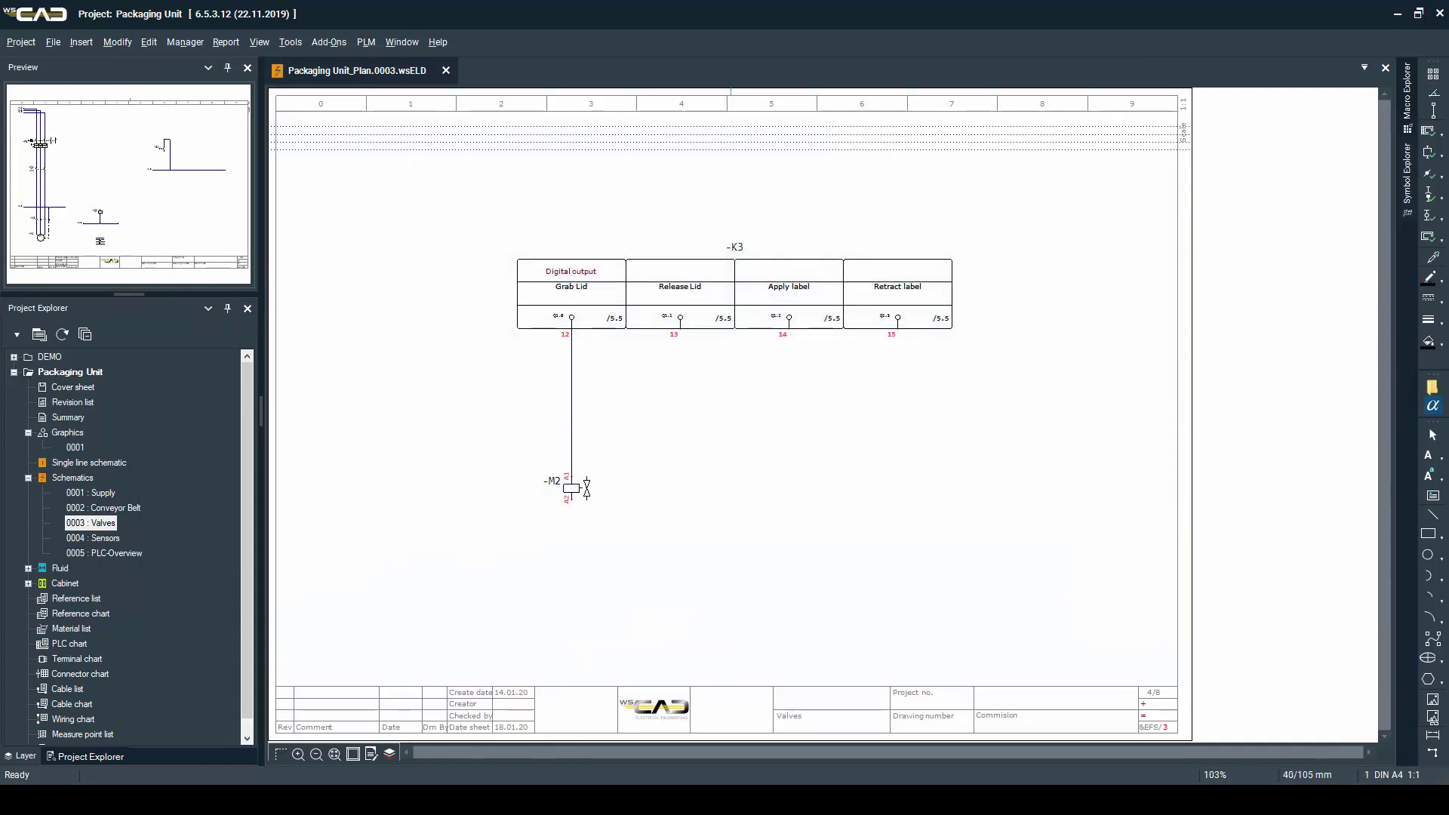
- Draw the M potential line from column 1 to column 8, between K3's output channels and the valve
{"action": "left_click", "coordinate": [414, 413]}
{"action": "left_click", "coordinate": [586, 363]}
{"action": "key", "text": "Return"}
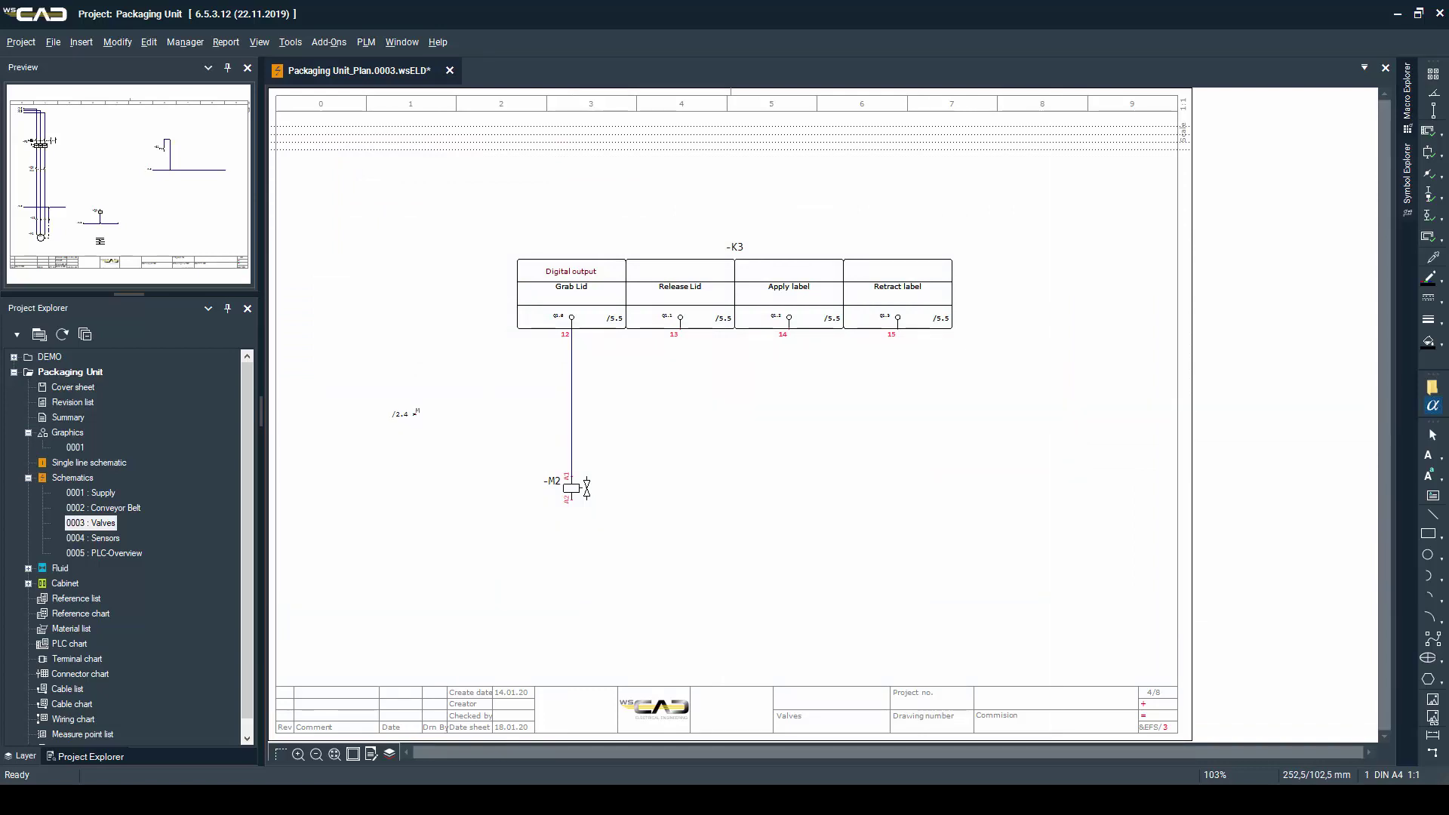
{"action": "left_click", "coordinate": [1053, 414]}
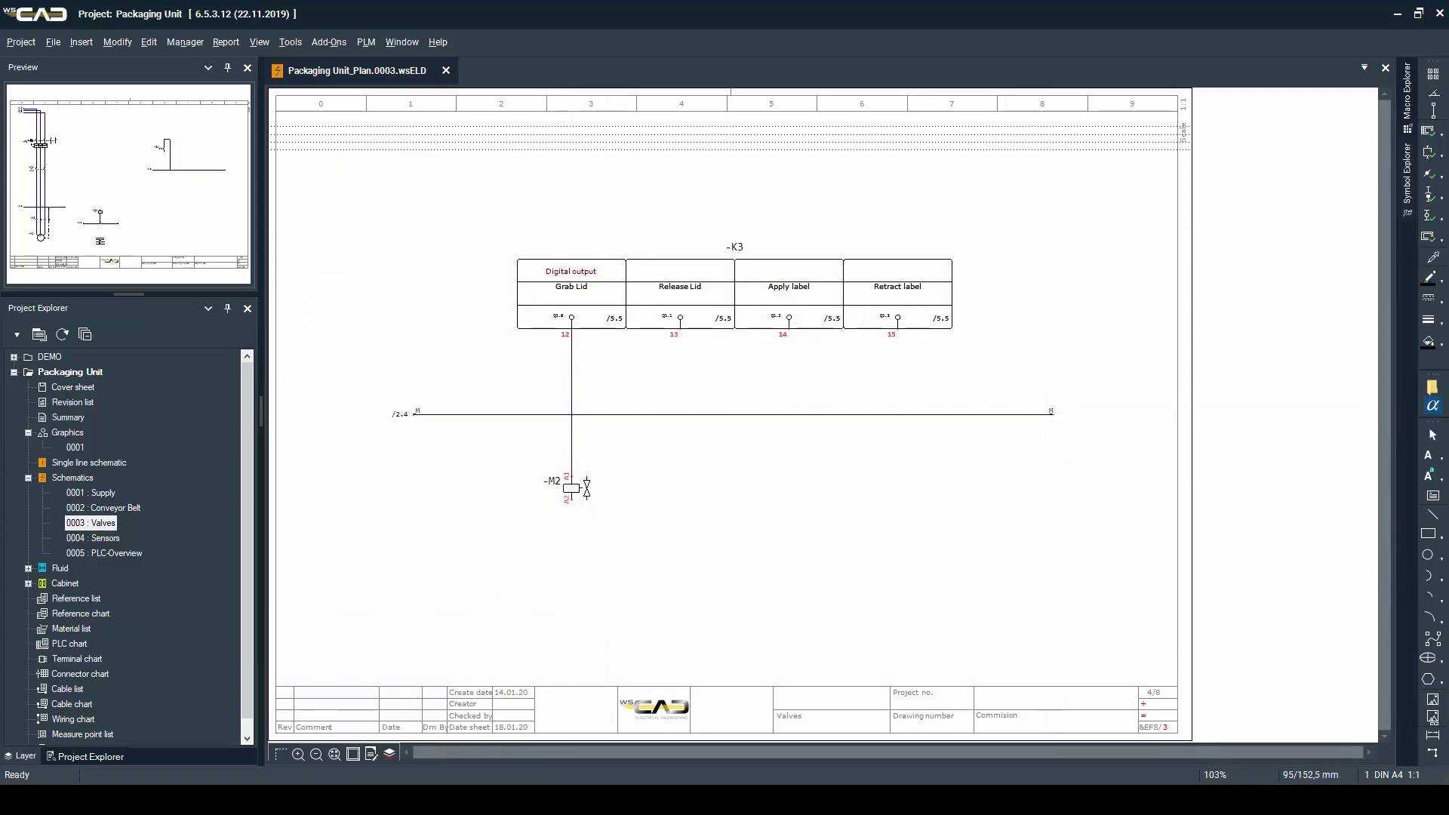
- Wire the lower connection of valve M2 back to the M line and copy the wired valve under the other three output channels
{"action": "left_click", "coordinate": [571, 561]}
{"action": "left_click", "coordinate": [610, 562]}
{"action": "left_click", "coordinate": [611, 414]}
{"action": "key", "text": "Escape"}
{"action": "key", "text": "ctrl+v"}
{"action": "left_click", "coordinate": [679, 476]}
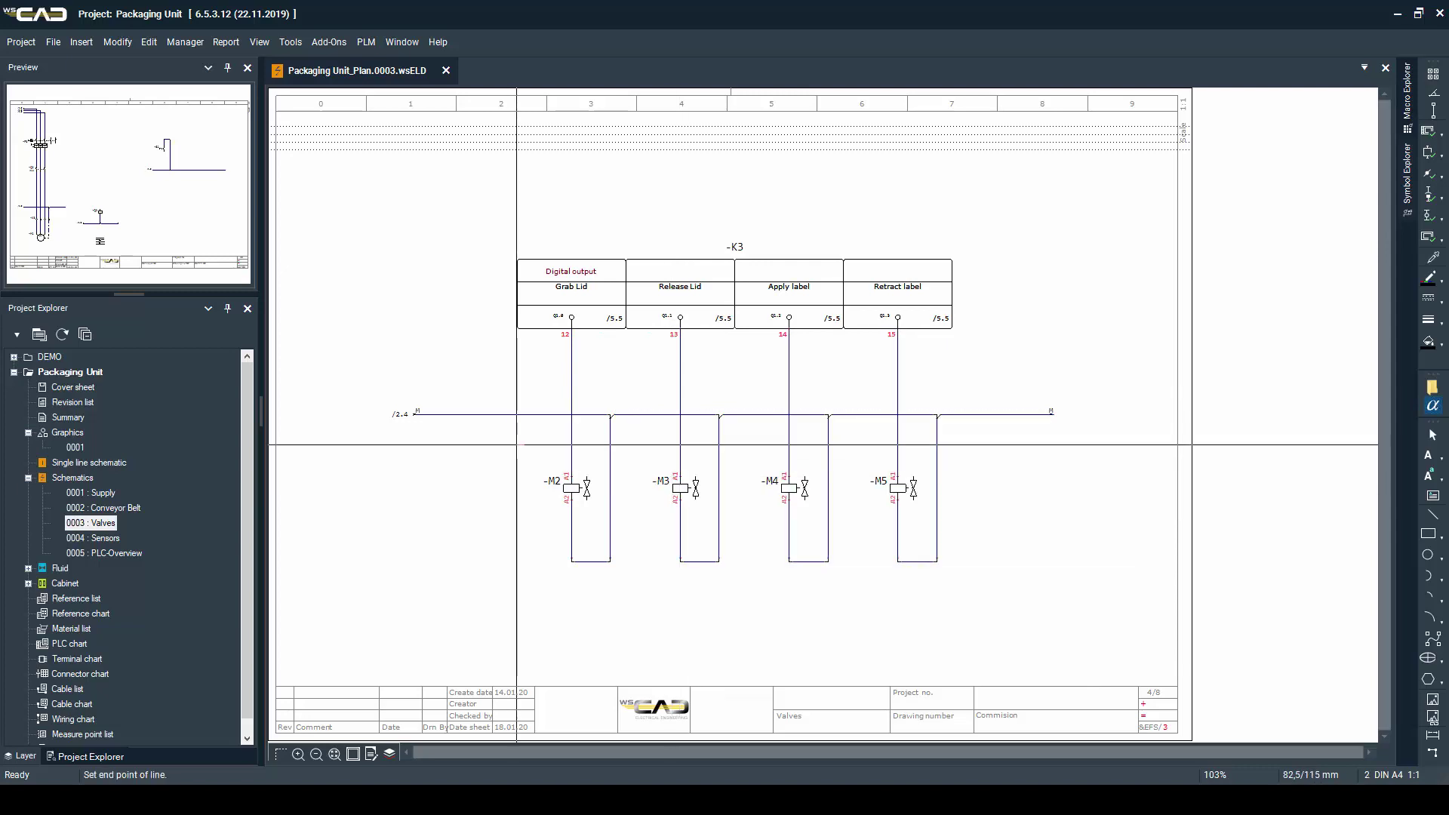
- Place terminals 5 to 12 of strip X4 across the eight valve wires, between the M line and the valves
{"action": "left_click", "coordinate": [990, 445]}
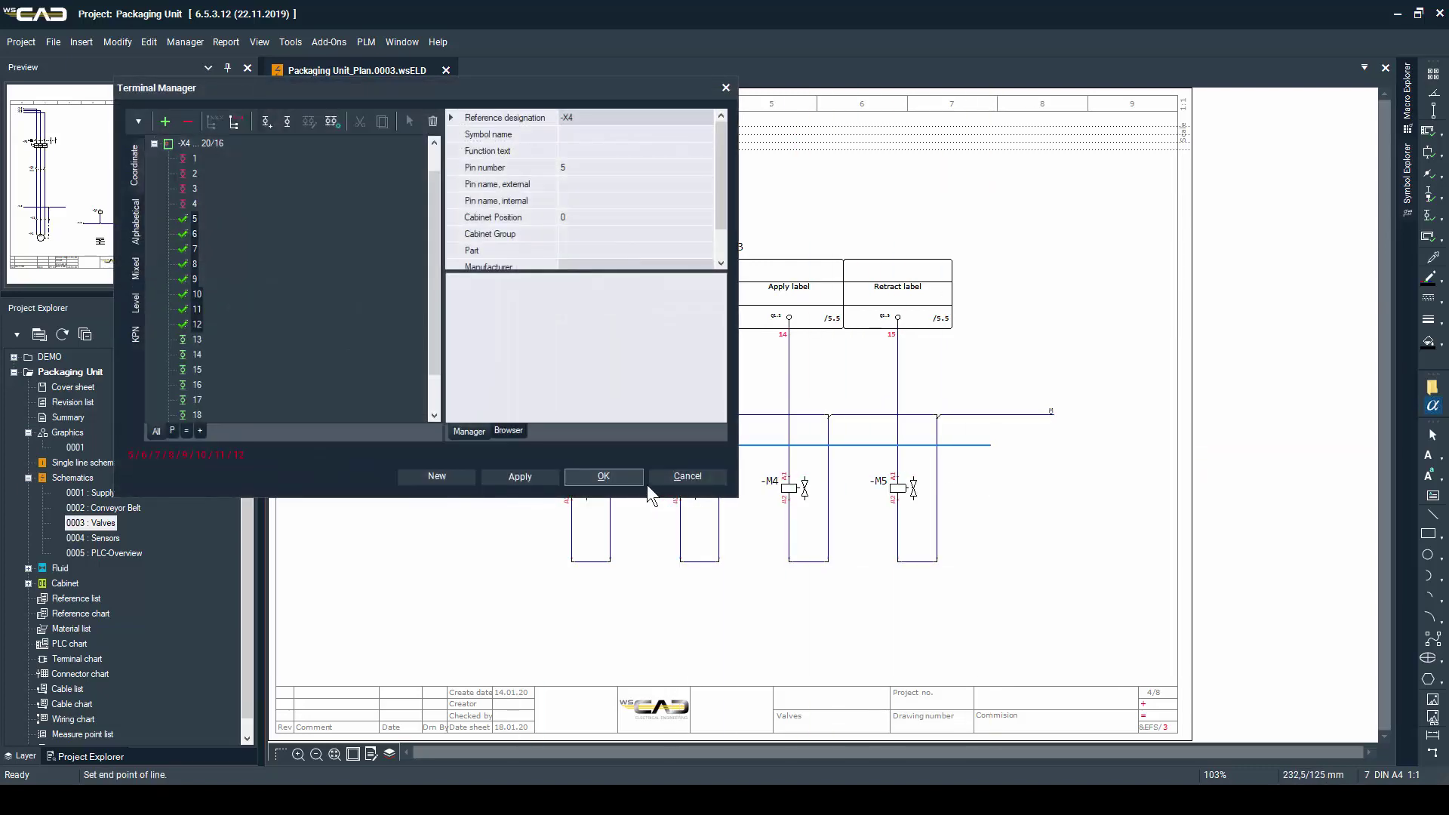
{"action": "key", "text": "Return"}
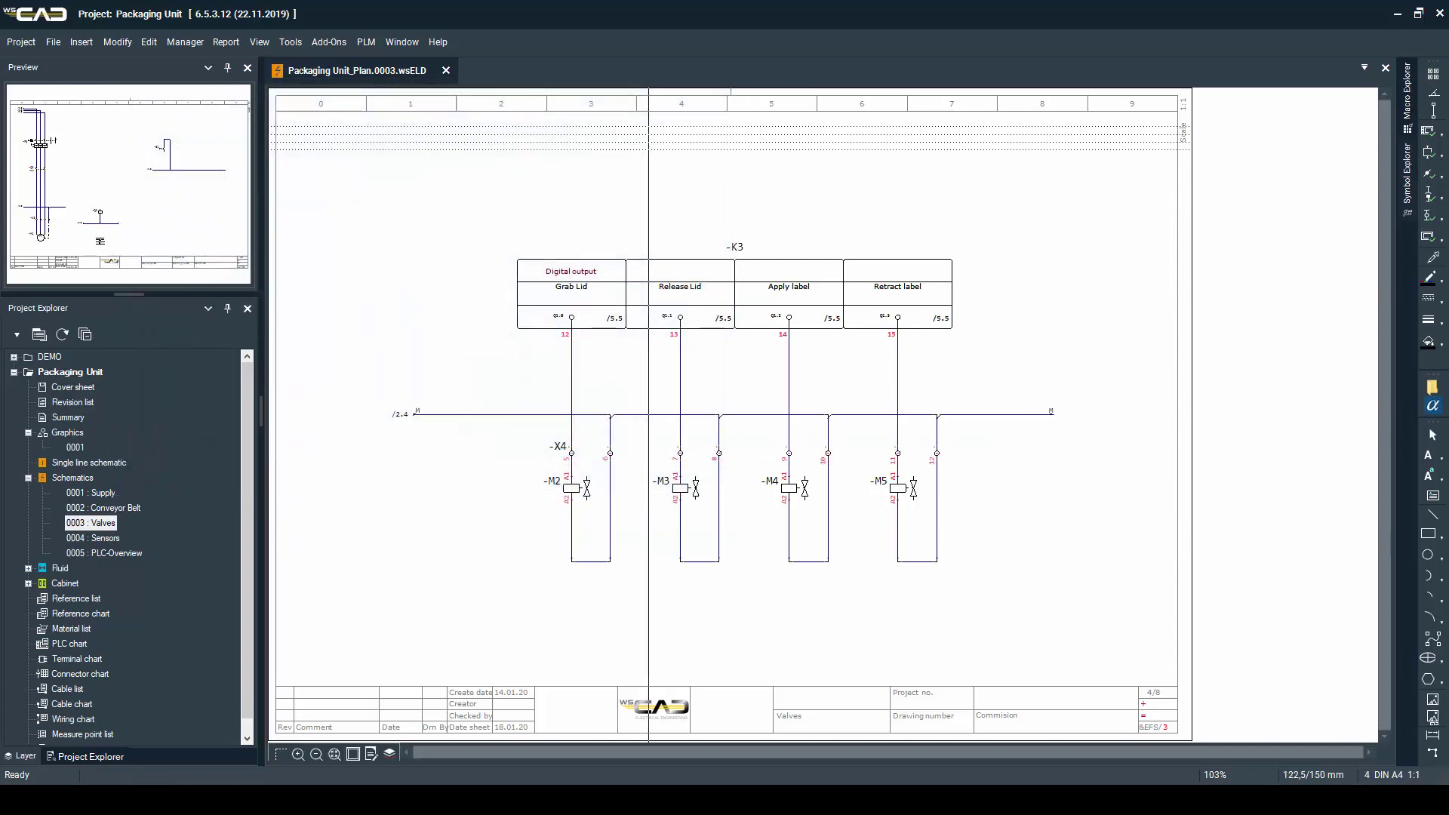
- Start the L+ and M potentials in column 0 on the upper guide lines of the PLC-Overview page
{"action": "double_click", "coordinate": [82, 553]}
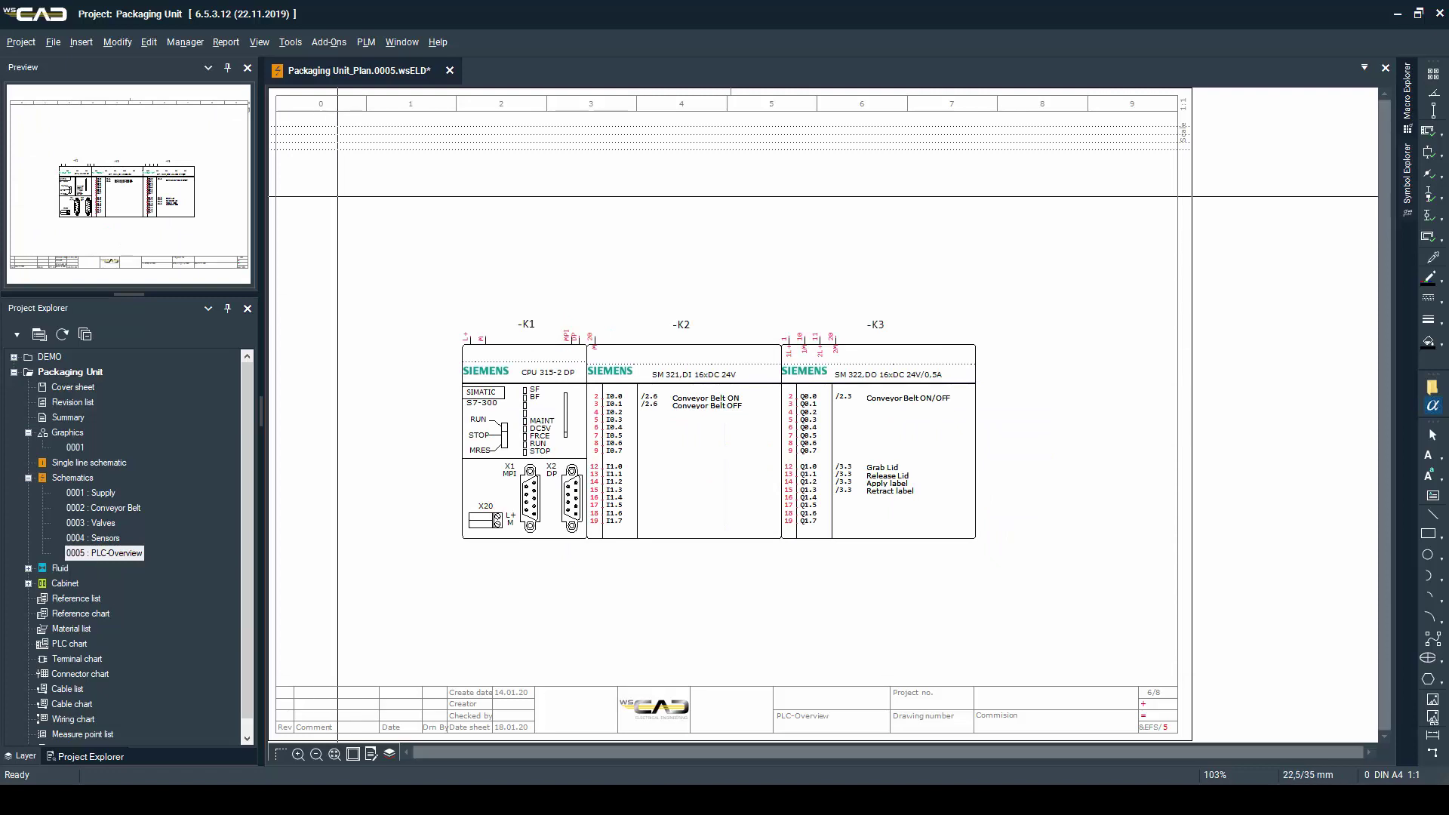
{"action": "key", "text": "u"}
{"action": "left_click", "coordinate": [359, 127]}
{"action": "key", "text": "Return"}
{"action": "left_click", "coordinate": [377, 141]}
{"action": "key", "text": "Return"}
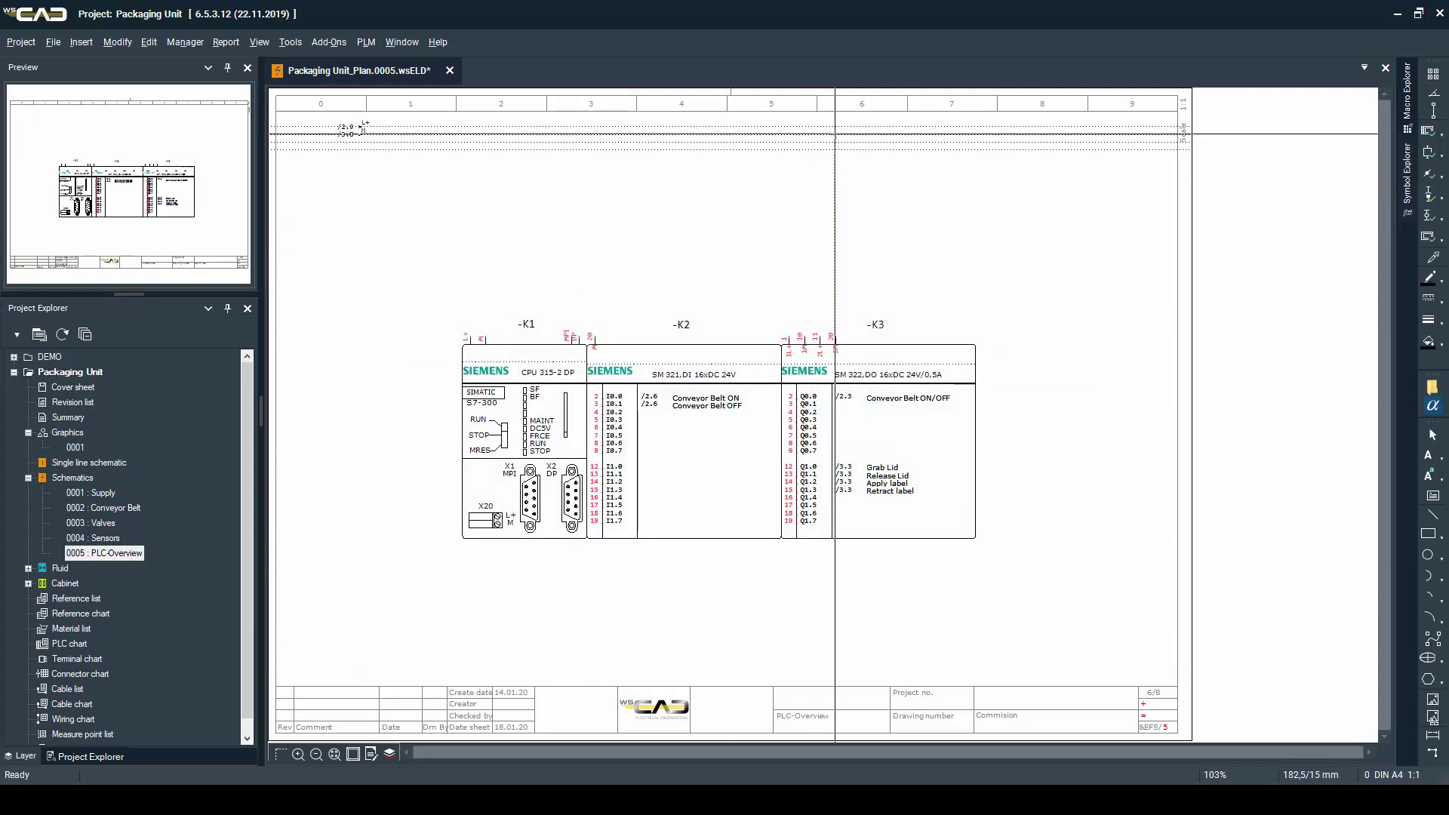
- Run the L+ and M lines across the PLC-Overview page and connect the supply pins of K1, K2 and K3 to them
{"action": "left_click", "coordinate": [835, 134]}
{"action": "left_click", "coordinate": [820, 127]}
{"action": "left_click", "coordinate": [804, 136]}
{"action": "left_click", "coordinate": [789, 136]}
{"action": "left_click", "coordinate": [596, 135]}
{"action": "left_click", "coordinate": [485, 136]}
{"action": "left_click", "coordinate": [471, 128]}
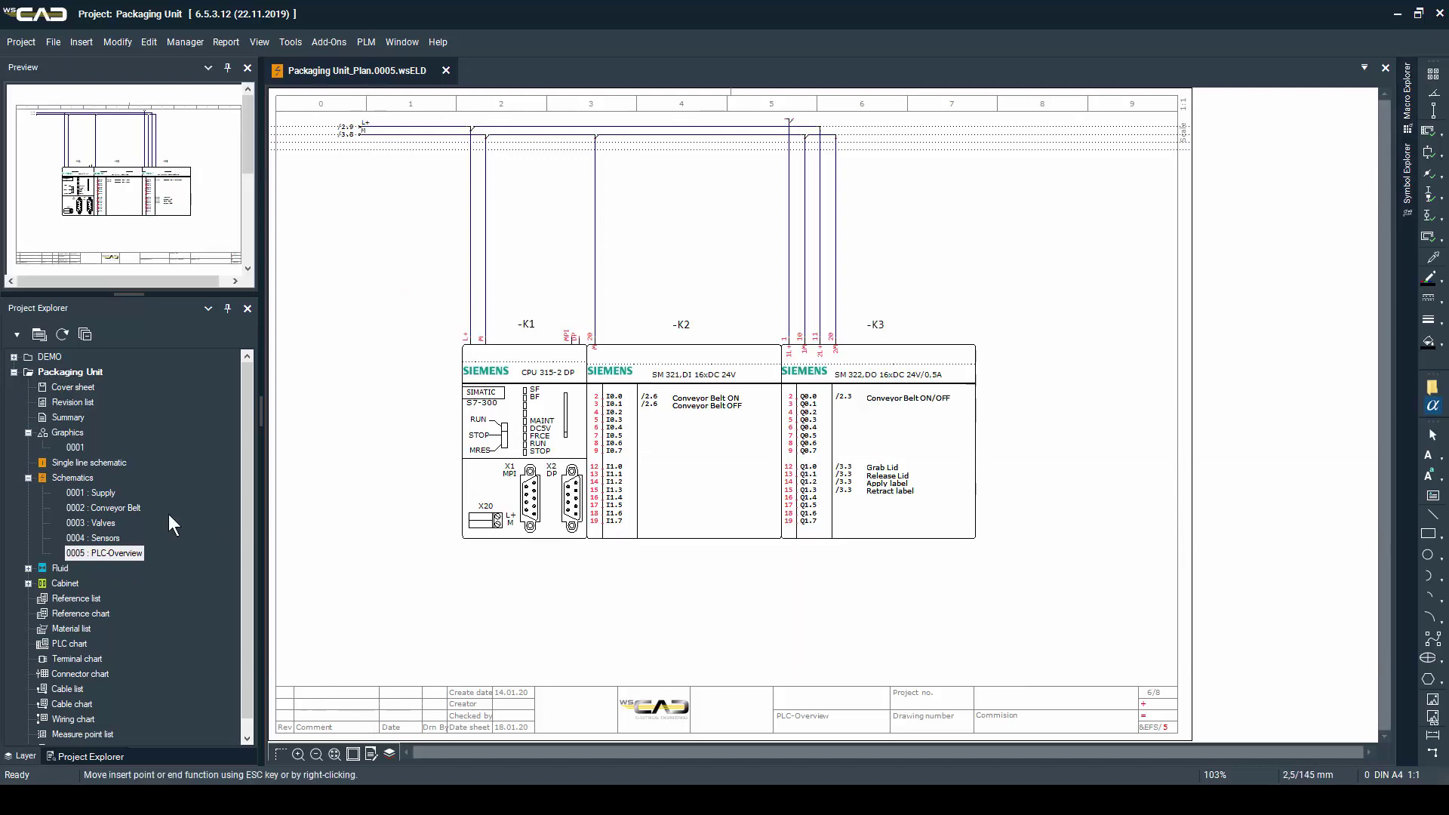
- Review the potential cross-references on the Supply, Conveyor Belt and Valves pages
{"action": "double_click", "coordinate": [106, 490]}
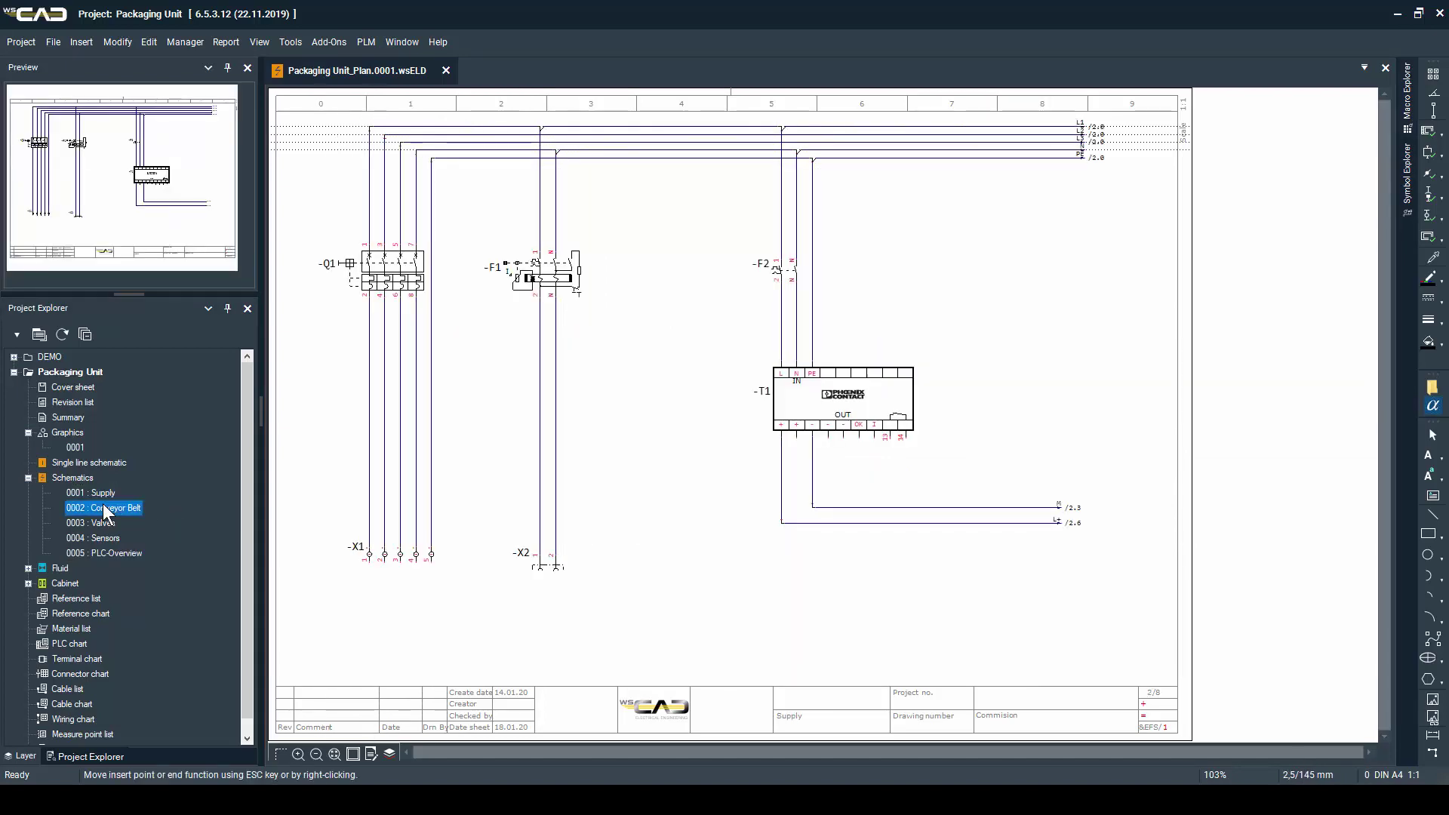
{"action": "double_click", "coordinate": [104, 507]}
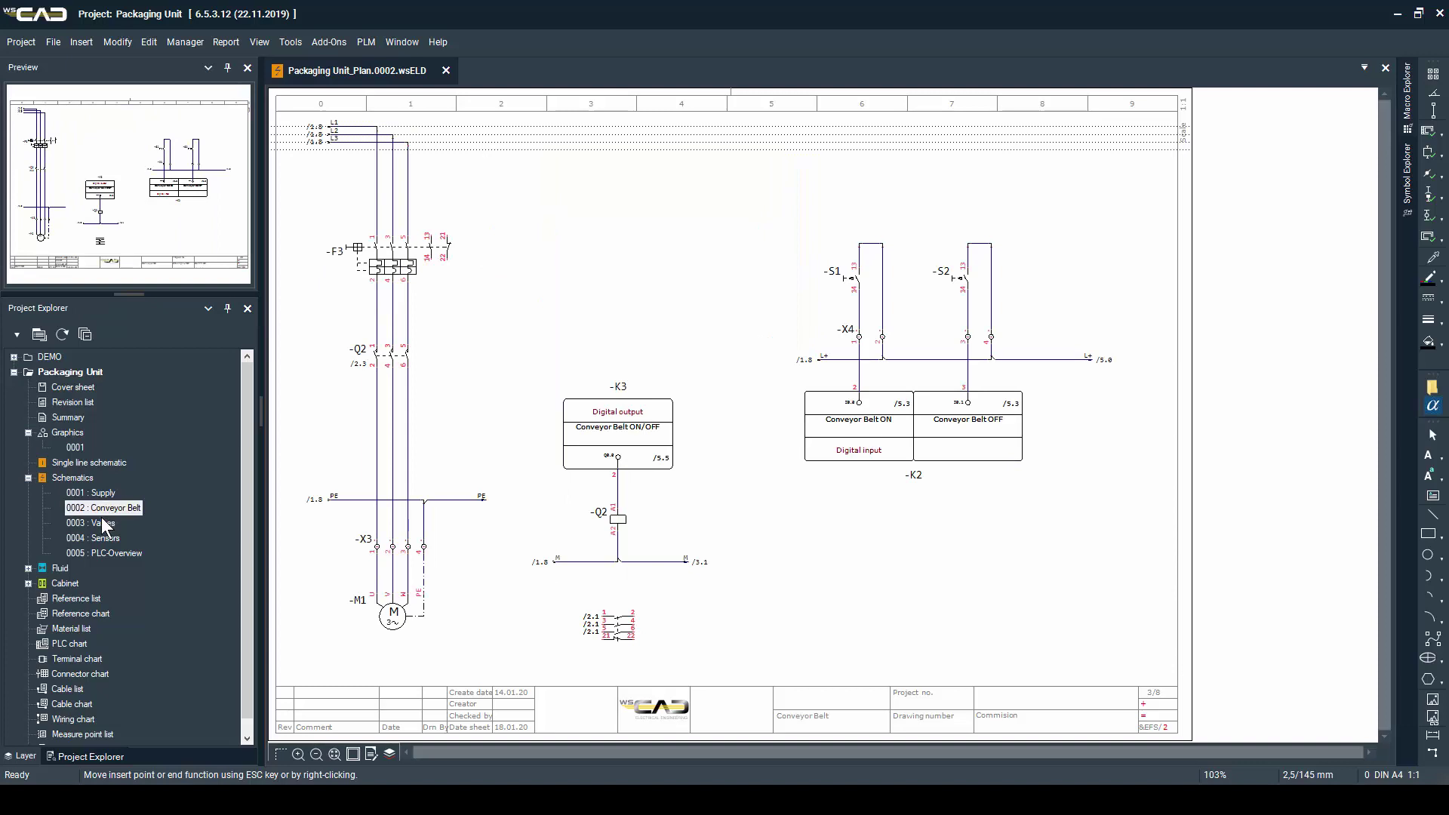
{"action": "double_click", "coordinate": [101, 522]}
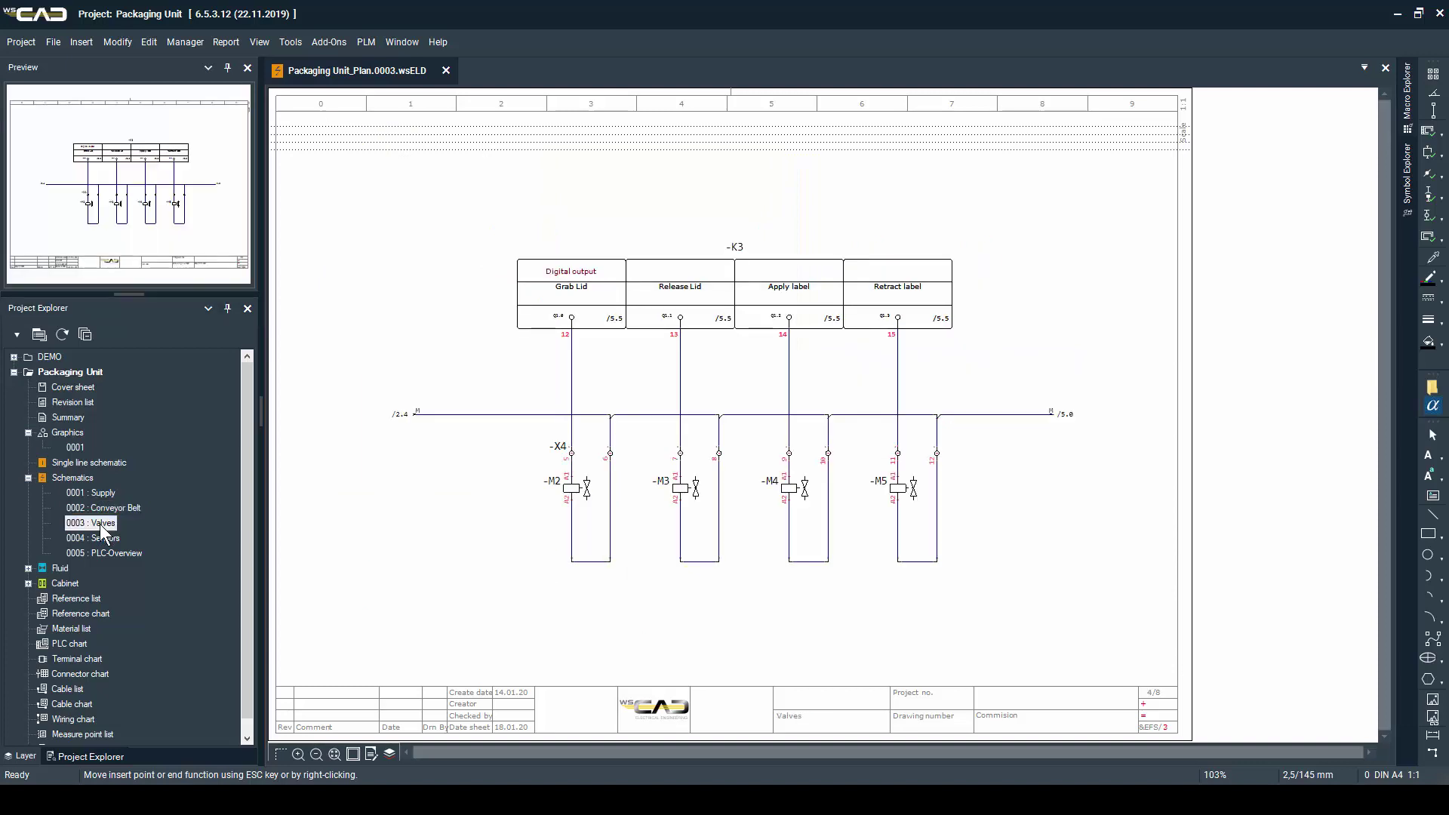